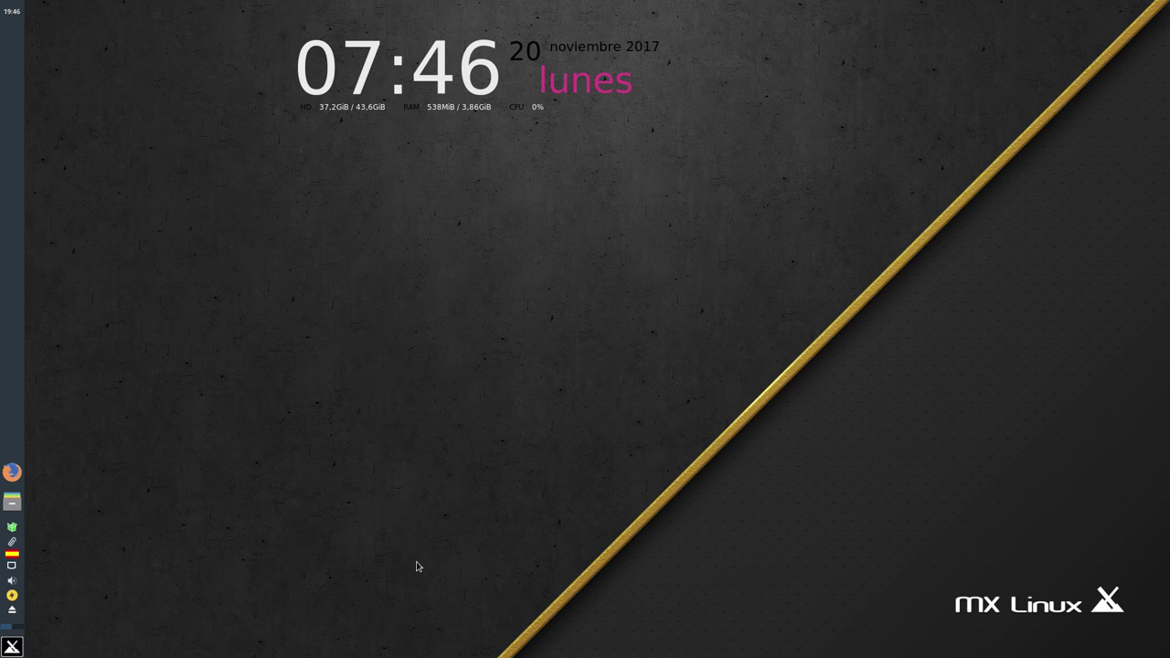
- Launch Firefox, move its window fully onto the desktop and close the "Firefox by default" page
click(20, 477)
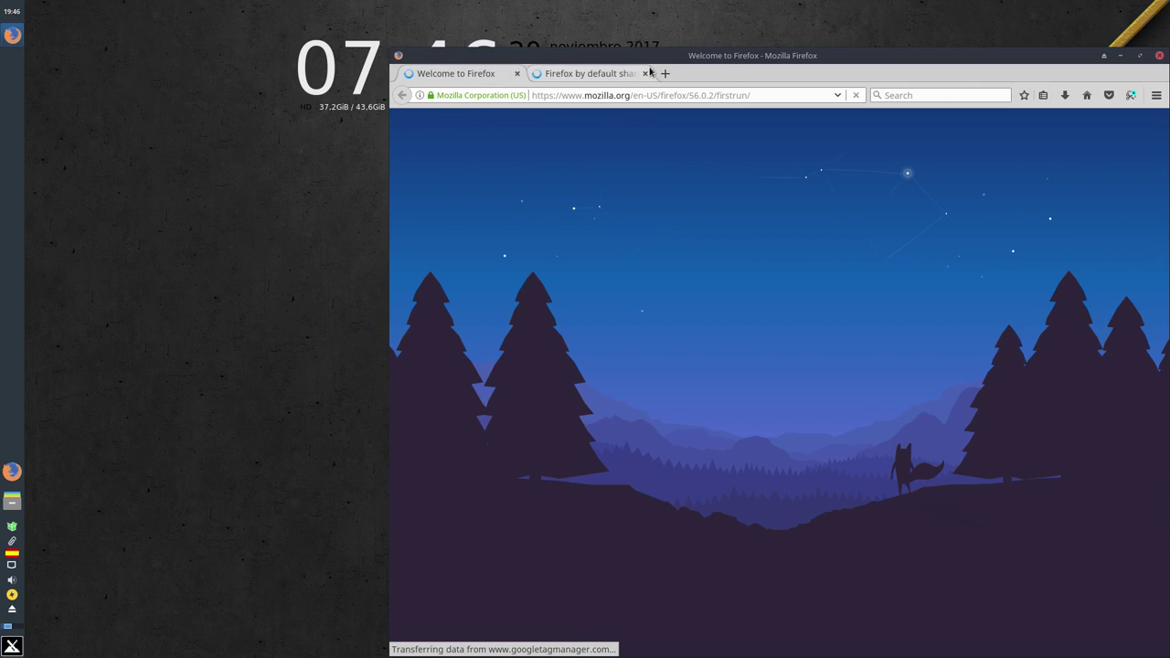
drag(731, 61, 431, 12)
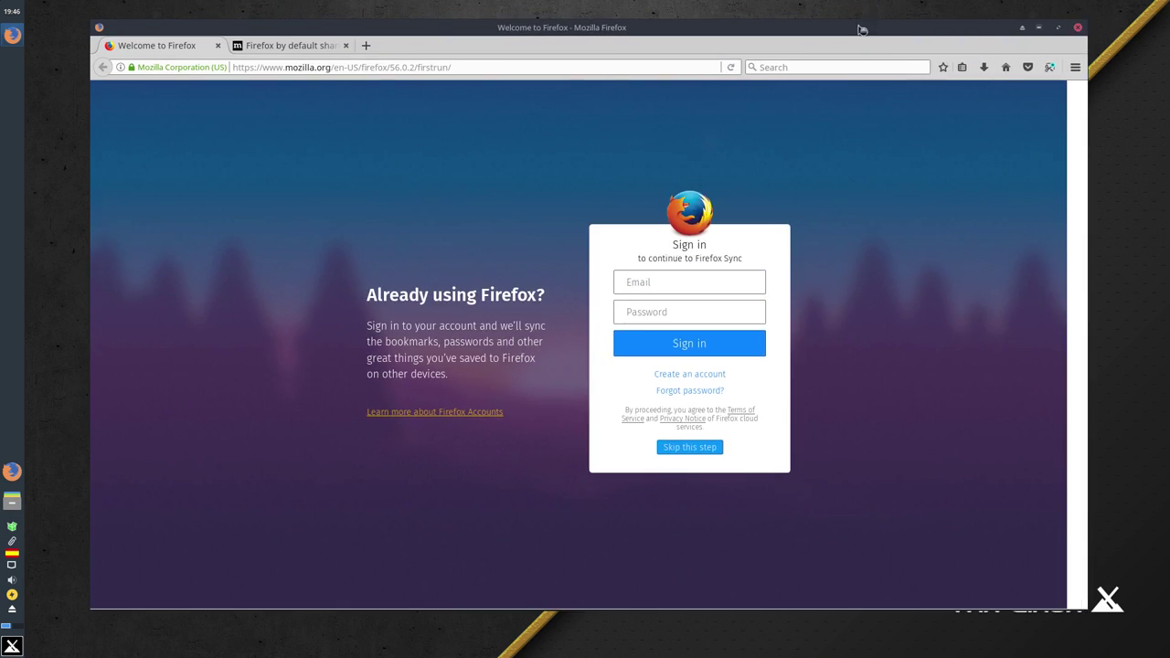
click(347, 46)
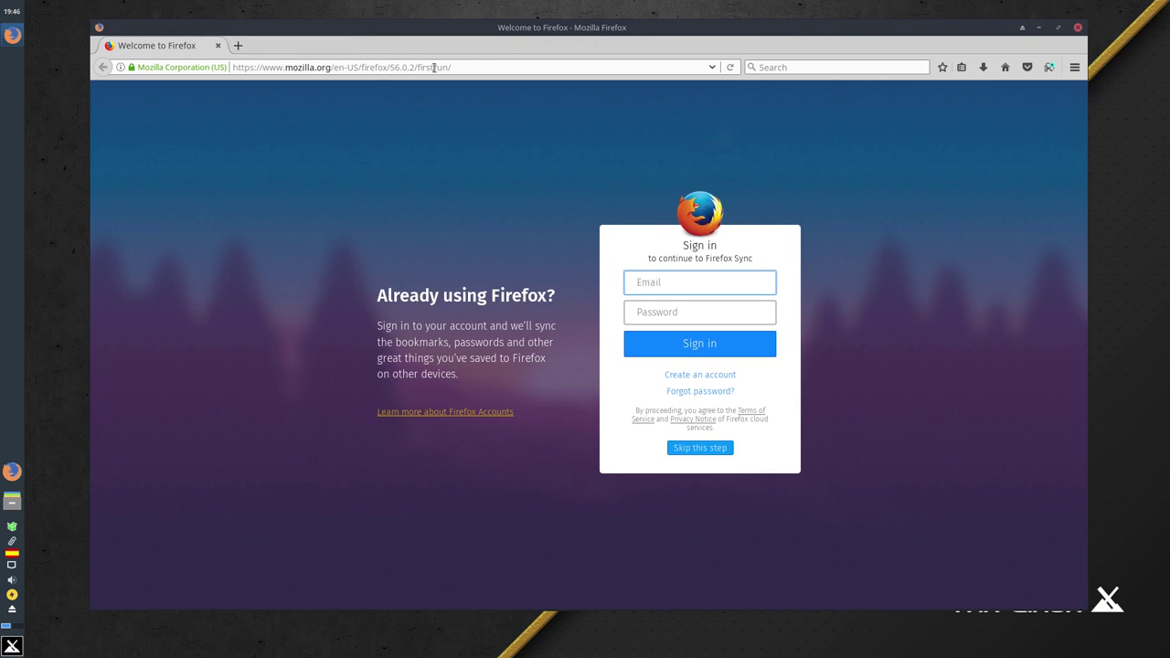
- Load the website salmorejogeek.com in place of the Firefox welcome page
click(476, 71)
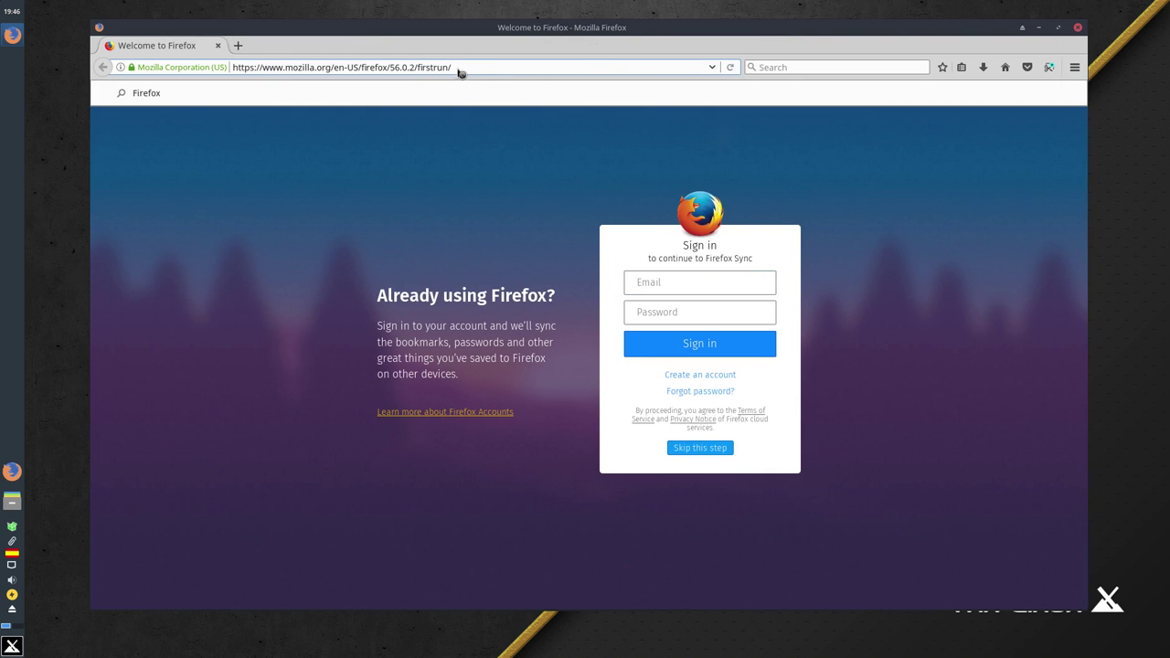
key(ctrl+a)
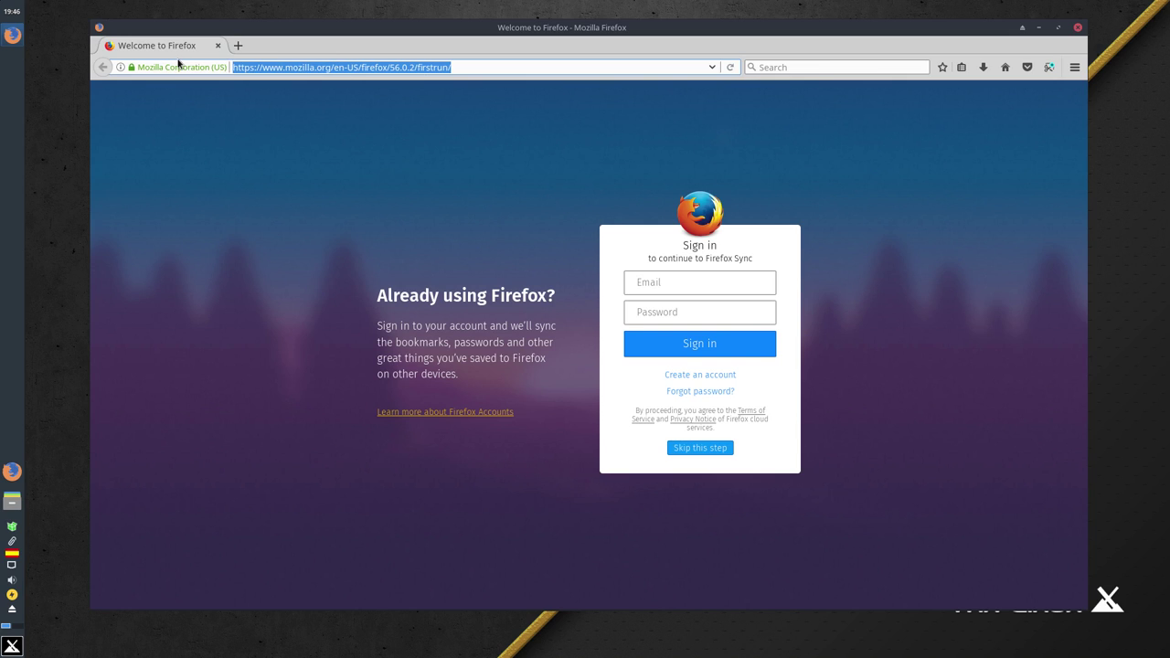
text(sal)
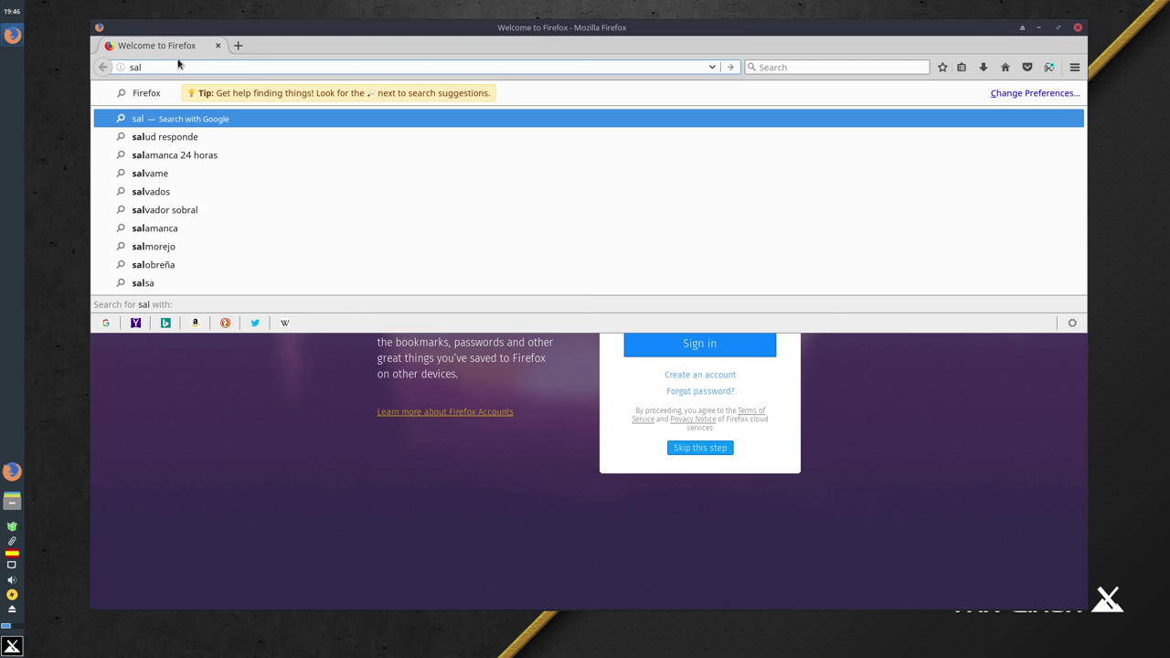
text(morejo)
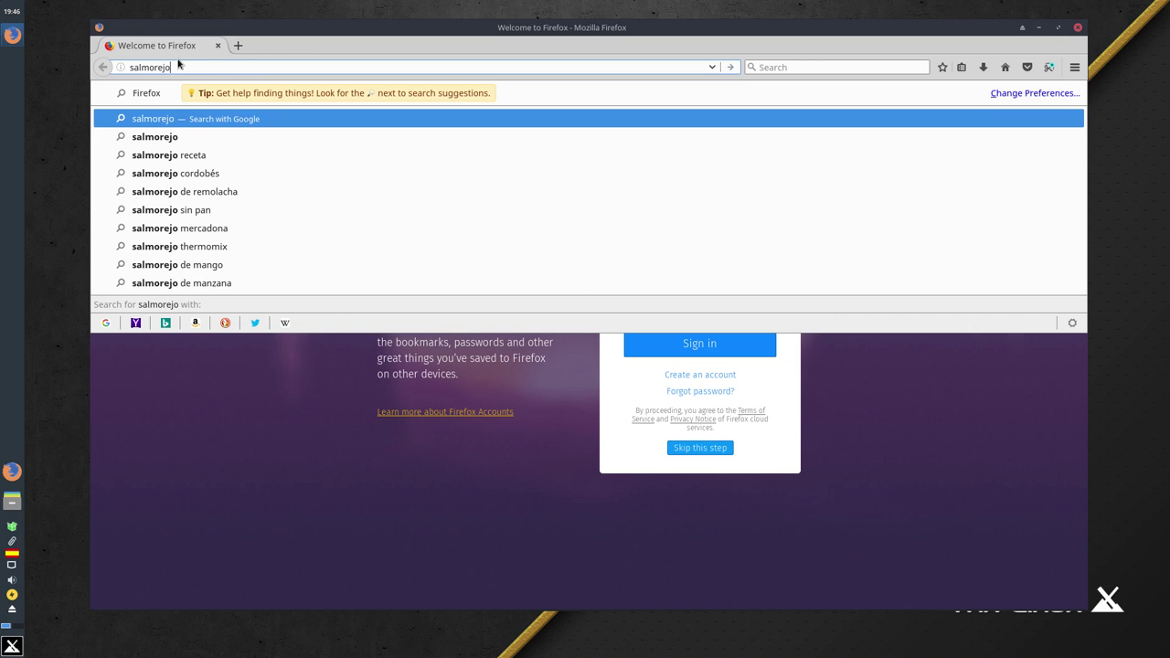
text(geek.com)
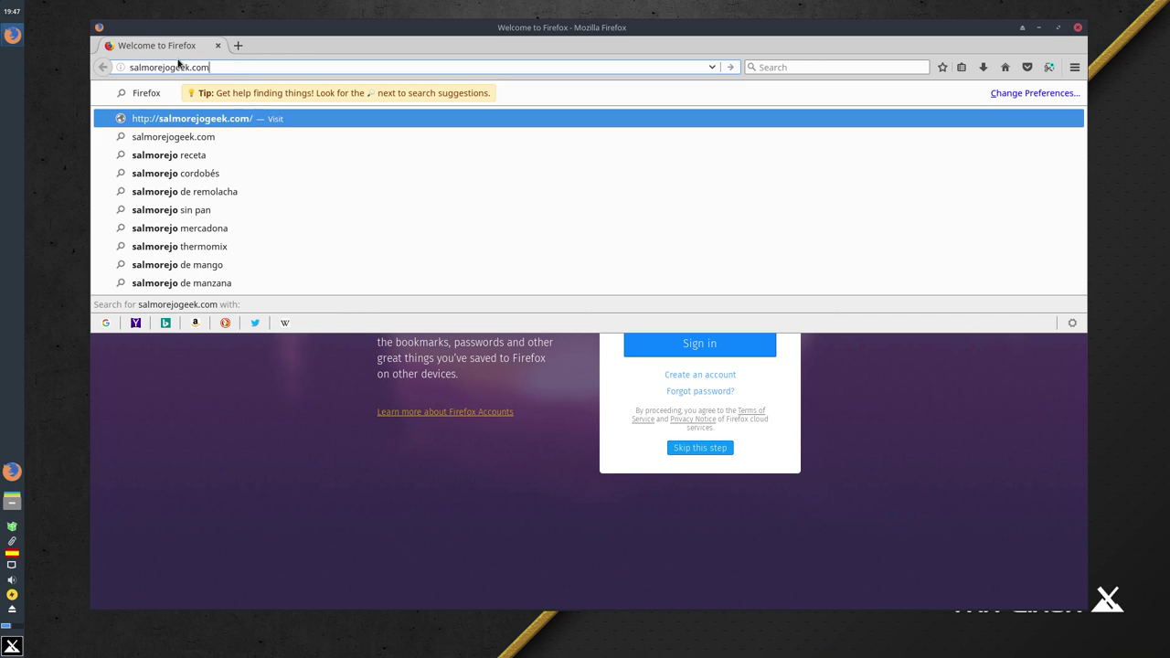
key(Return)
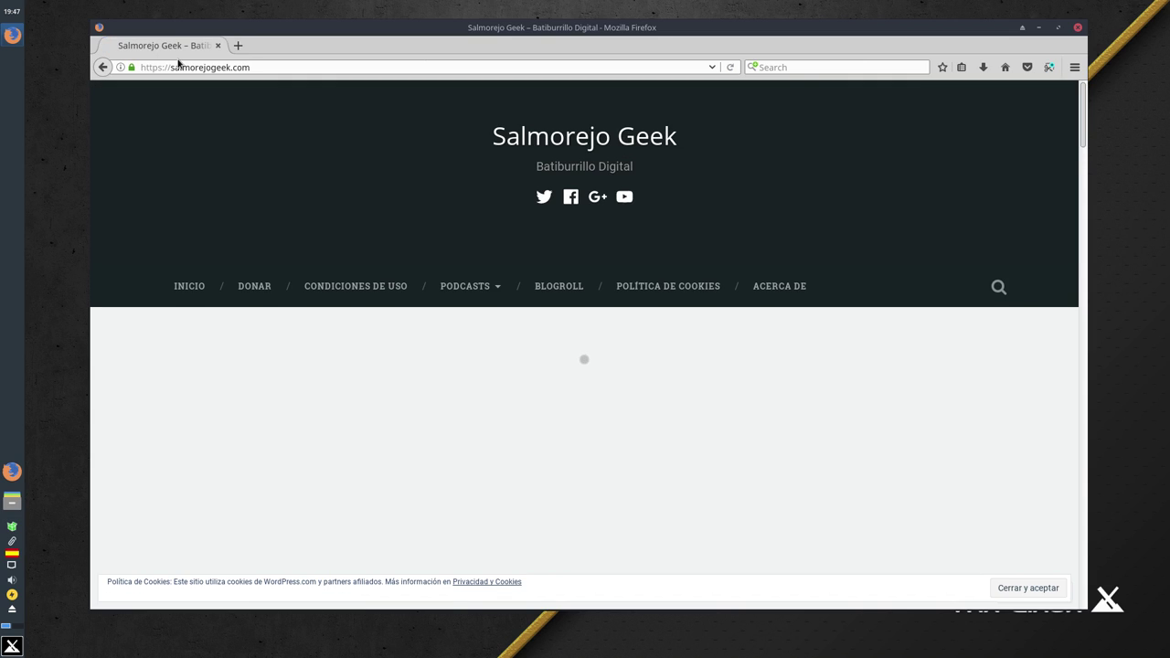
- Look through the latest posts and open the article "Instalación de MX Linux 17 Beta 1 "Horizon""
scroll(168, 408, down, 5)
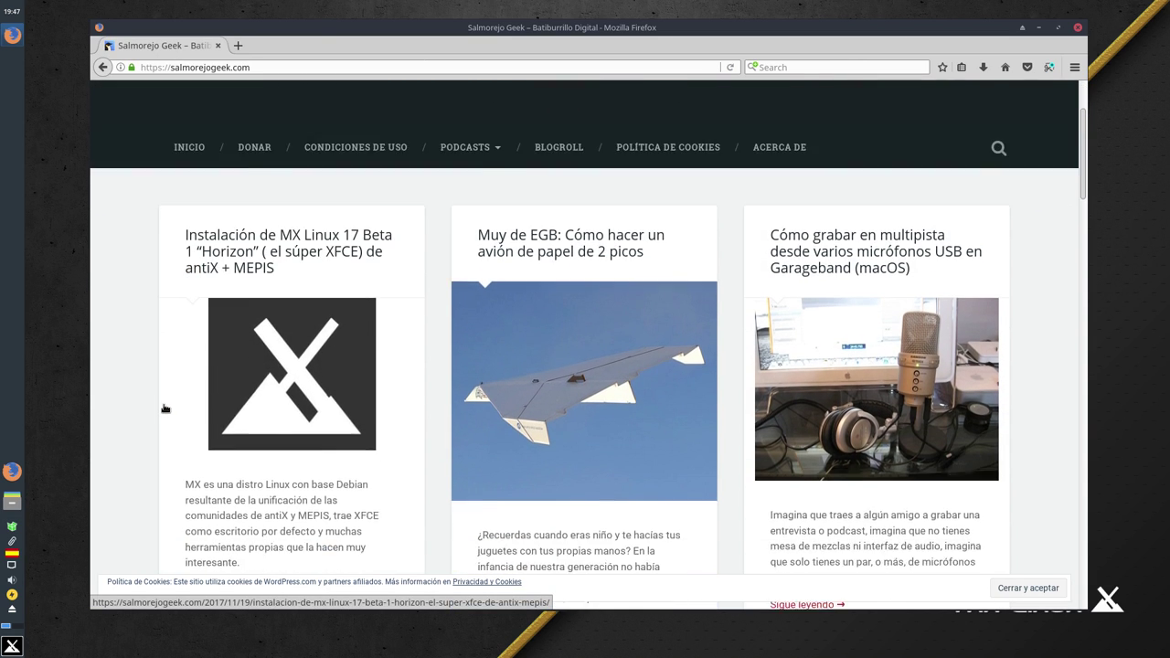
scroll(164, 408, up, 3)
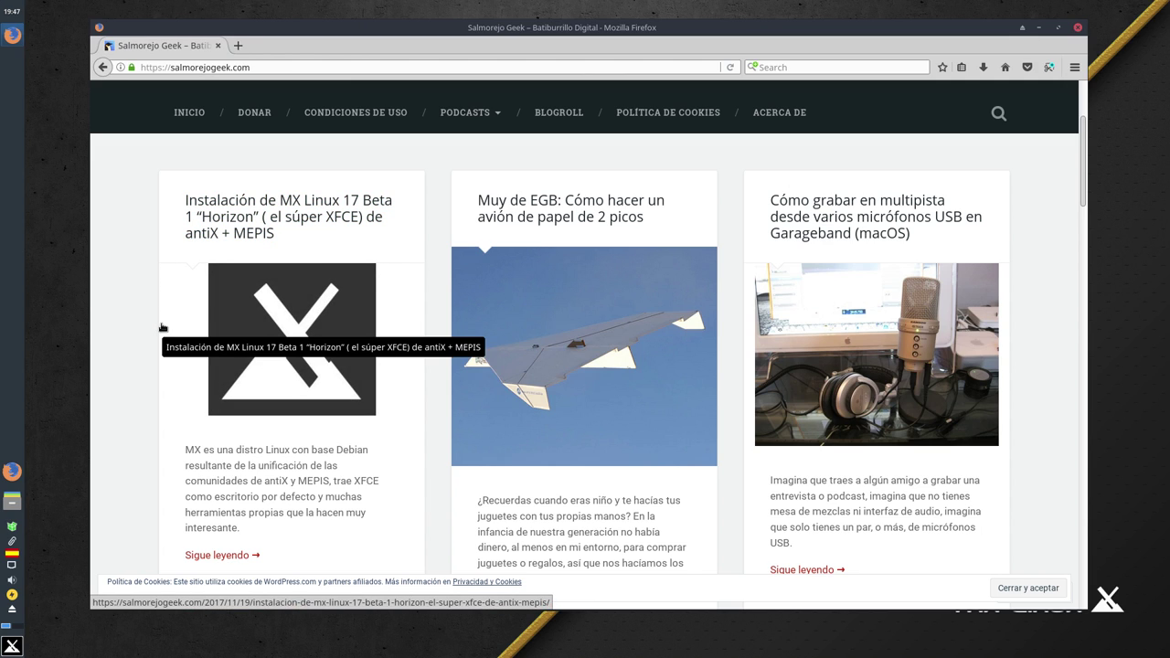
scroll(165, 330, down, 2)
click(268, 291)
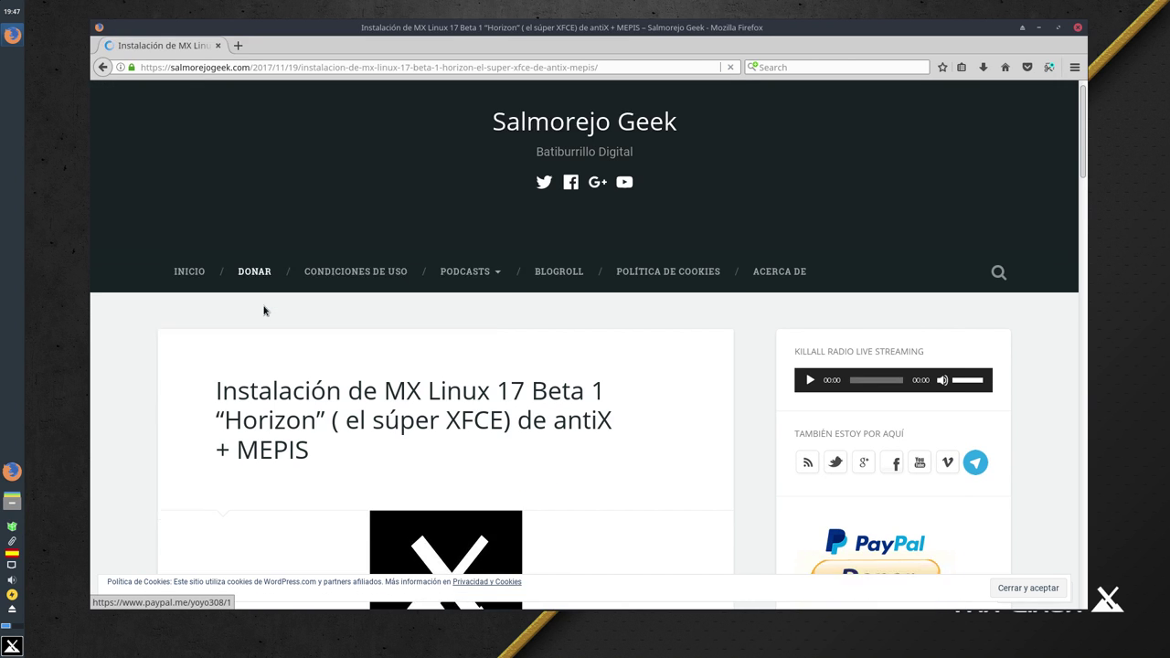
- Look over the article's introduction, release note link and embedded installation video, and close the browser
scroll(263, 311, down, 12)
scroll(263, 311, down, 3)
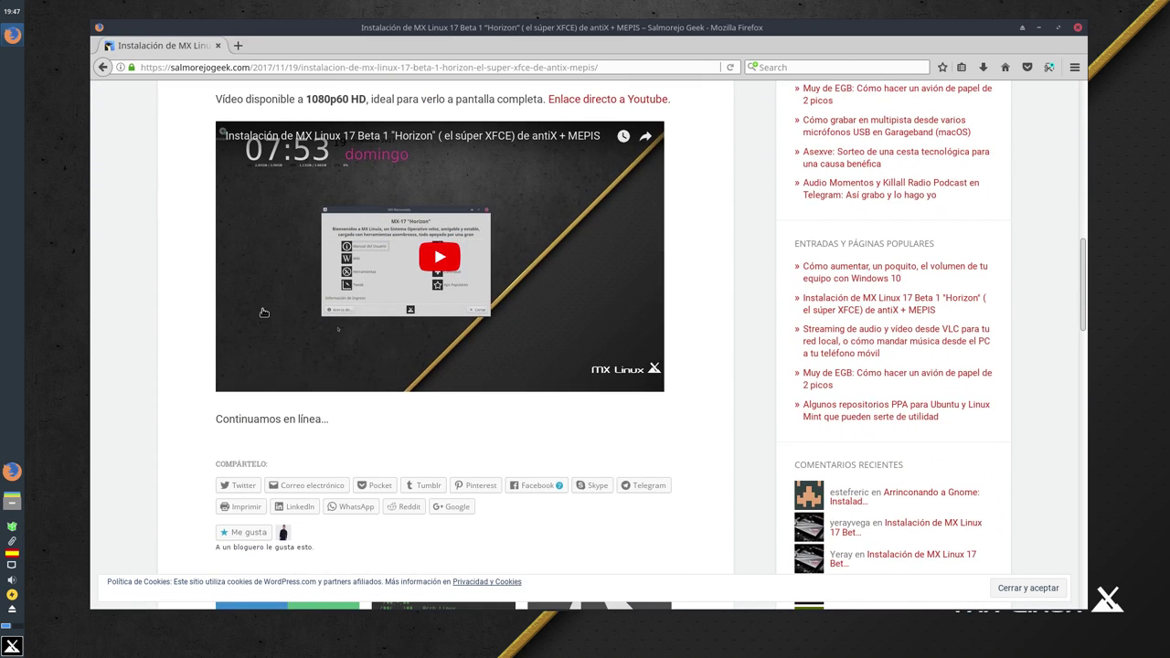
scroll(263, 313, up, 10)
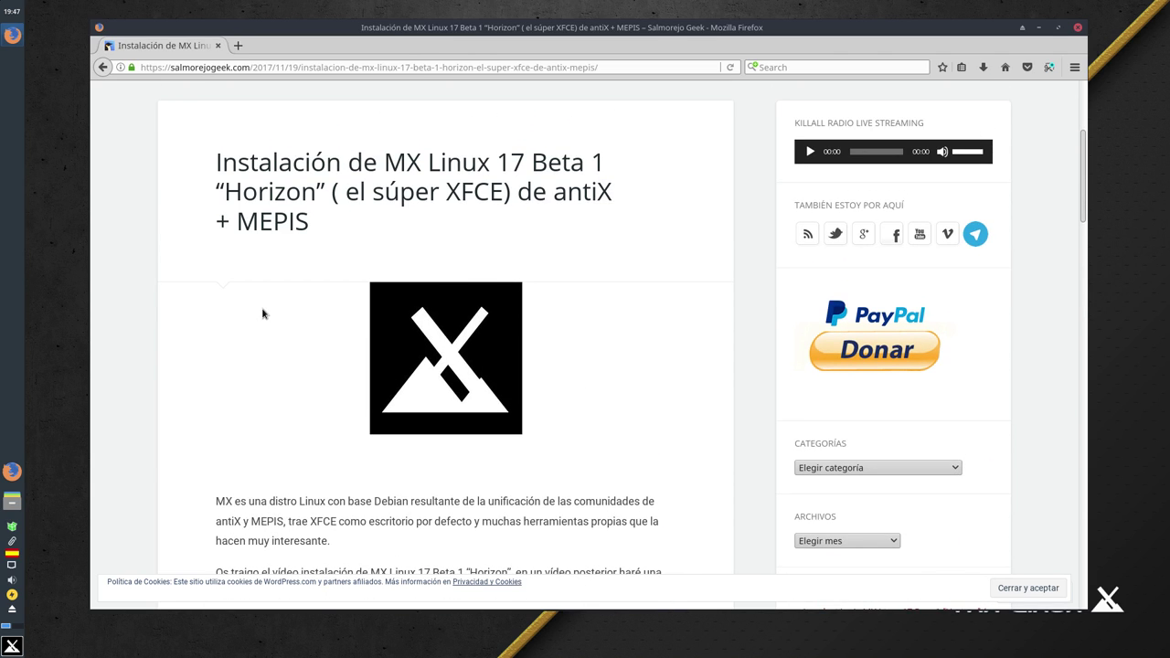
scroll(188, 324, down, 5)
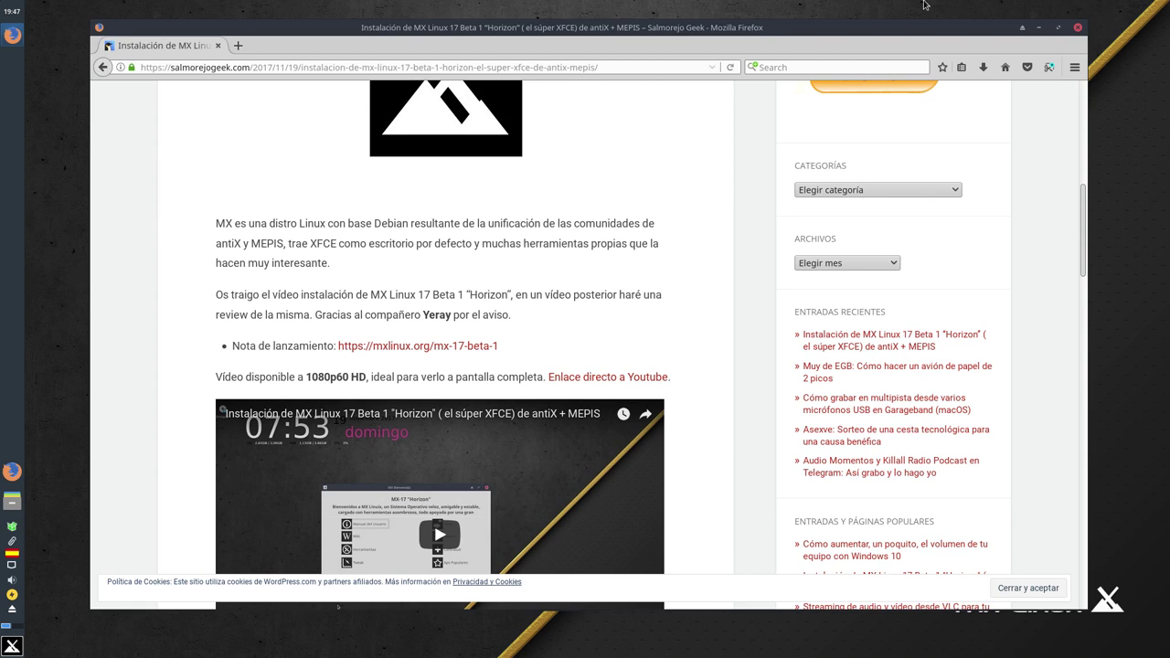
click(1078, 28)
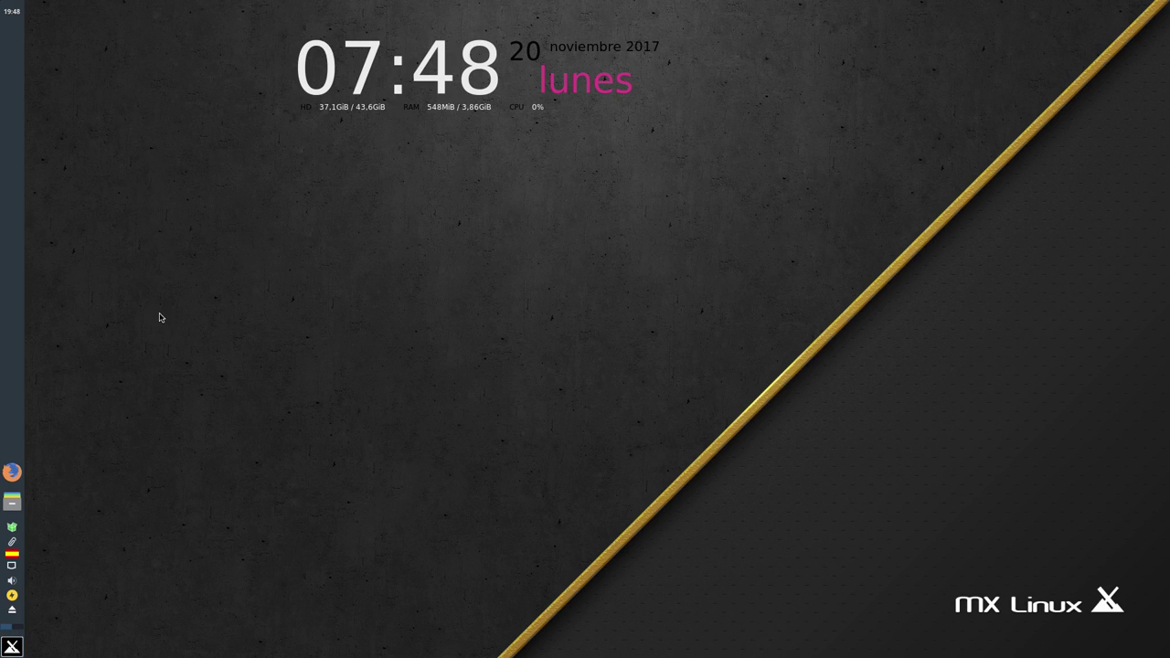
- Open MX Tools from the favourite applications to view its utilities, and close it again
click(14, 647)
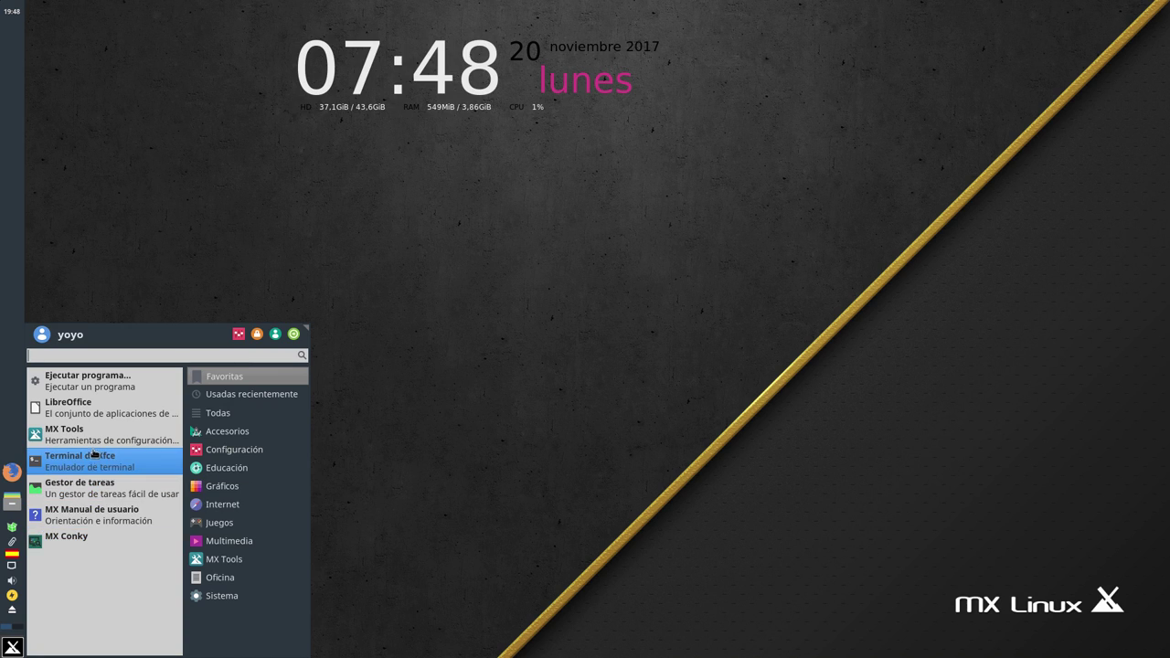
click(120, 439)
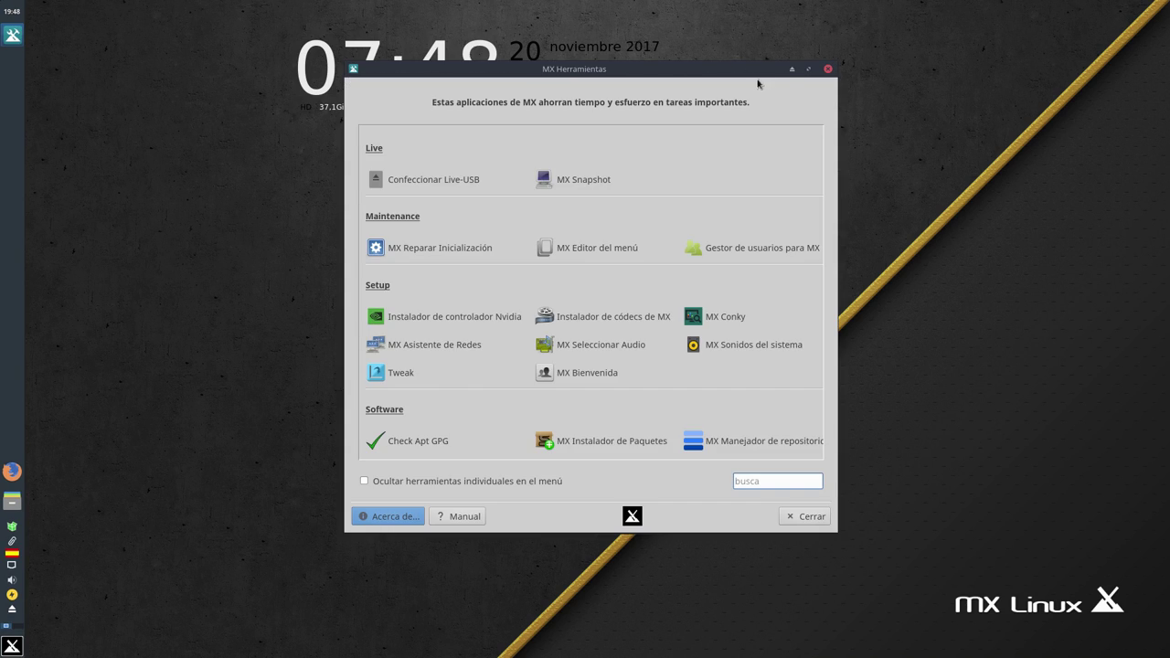
click(827, 69)
- Examine the installed applications in the Accesorios, Internet, Juegos and Multimedia categories
click(12, 646)
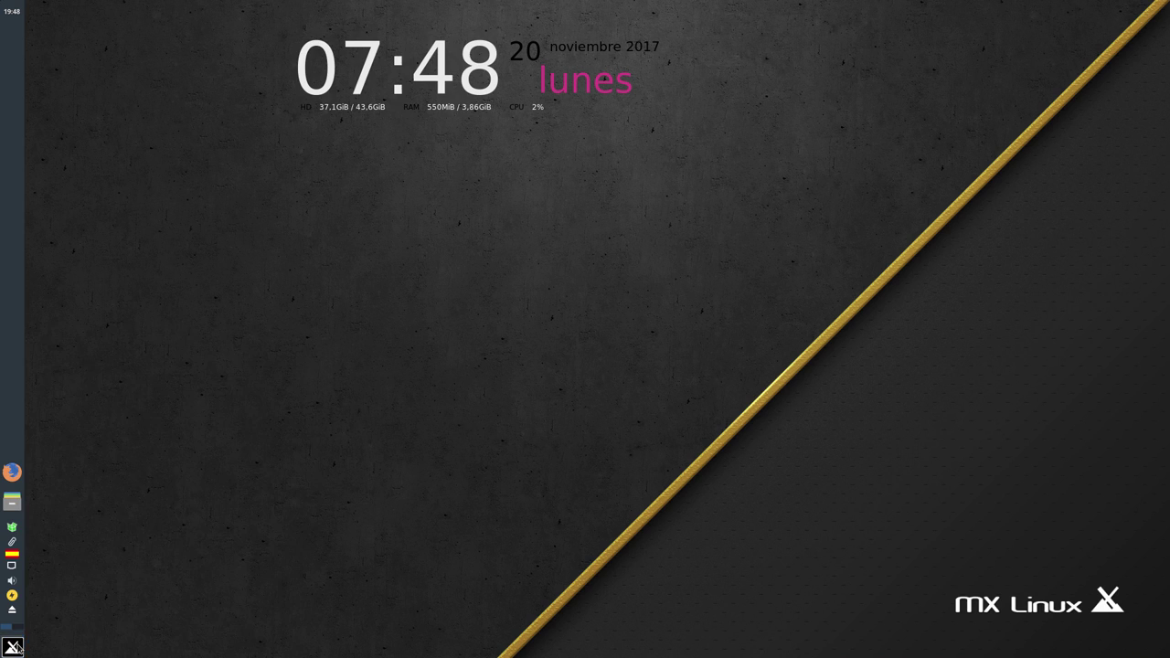
click(204, 432)
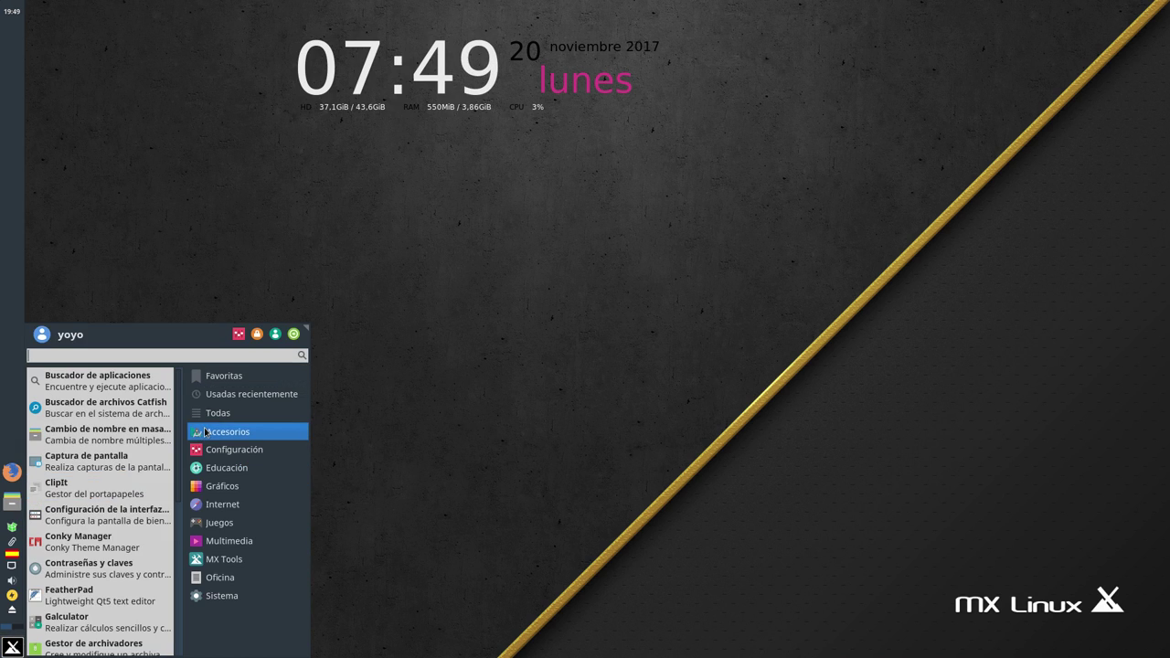
scroll(129, 489, down, 2)
scroll(129, 489, down, 4)
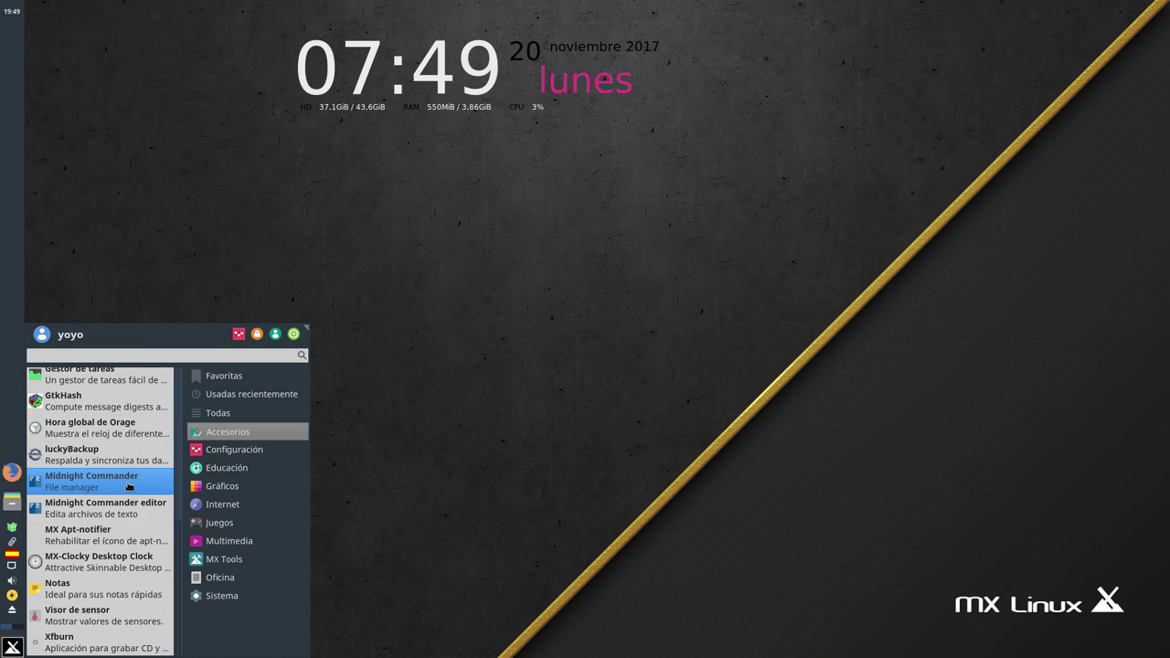
mouse_move(233, 457)
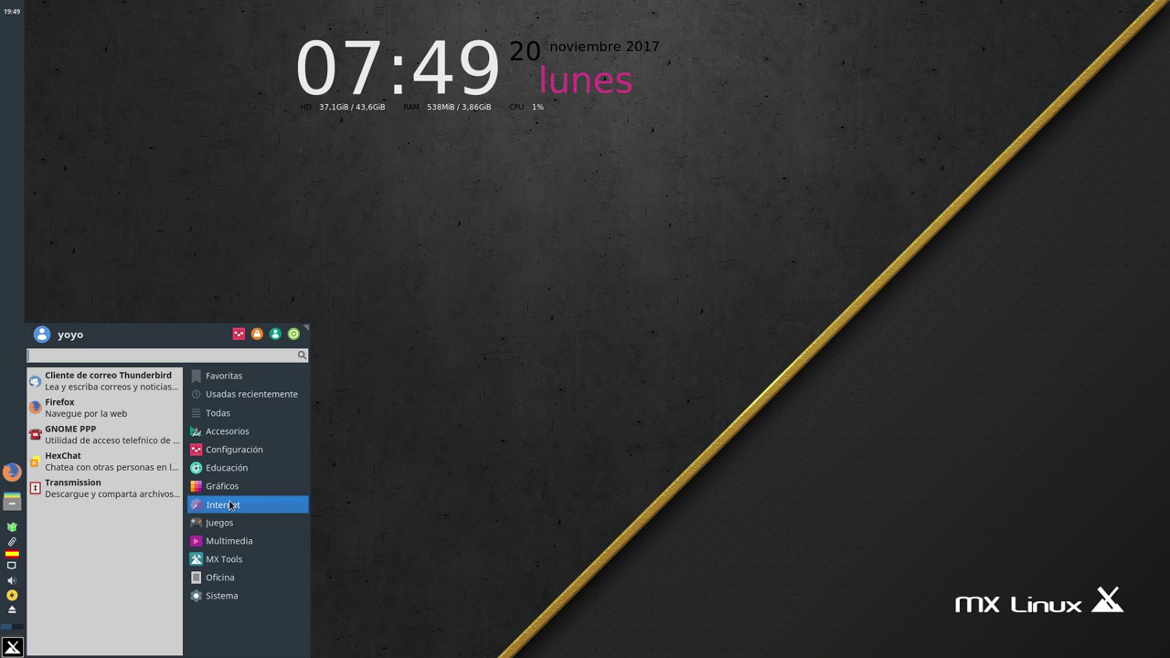
click(230, 527)
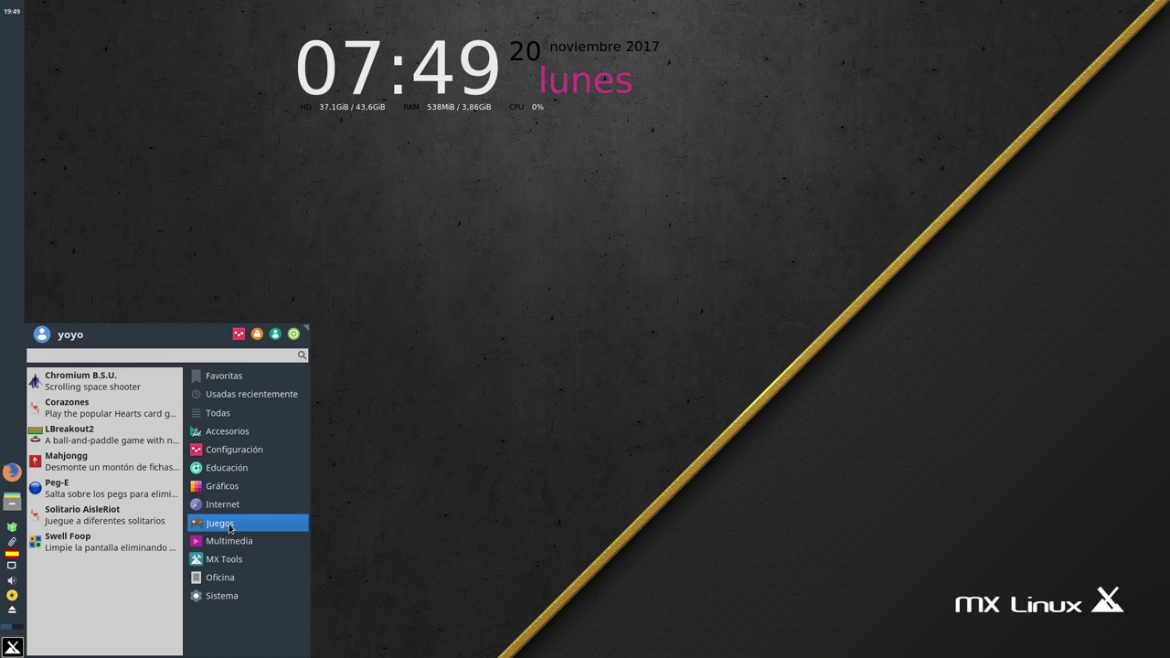
click(234, 540)
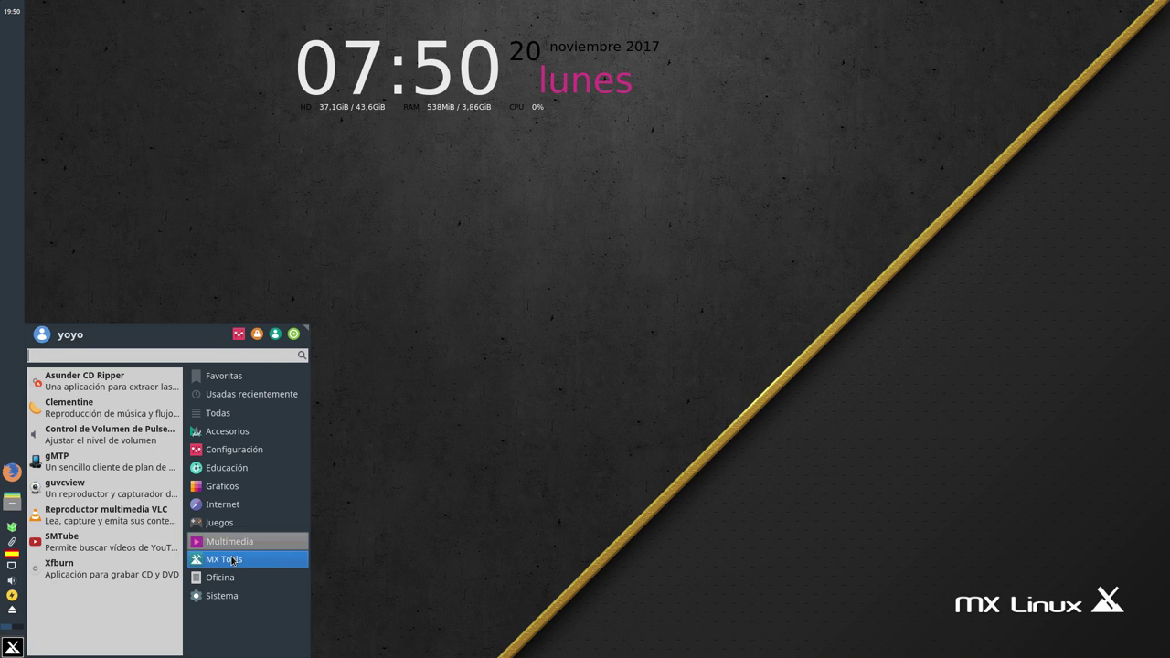
- Examine the applications installed under the MX Tools and Oficina categories
click(231, 560)
scroll(128, 537, down, 4)
scroll(128, 536, up, 3)
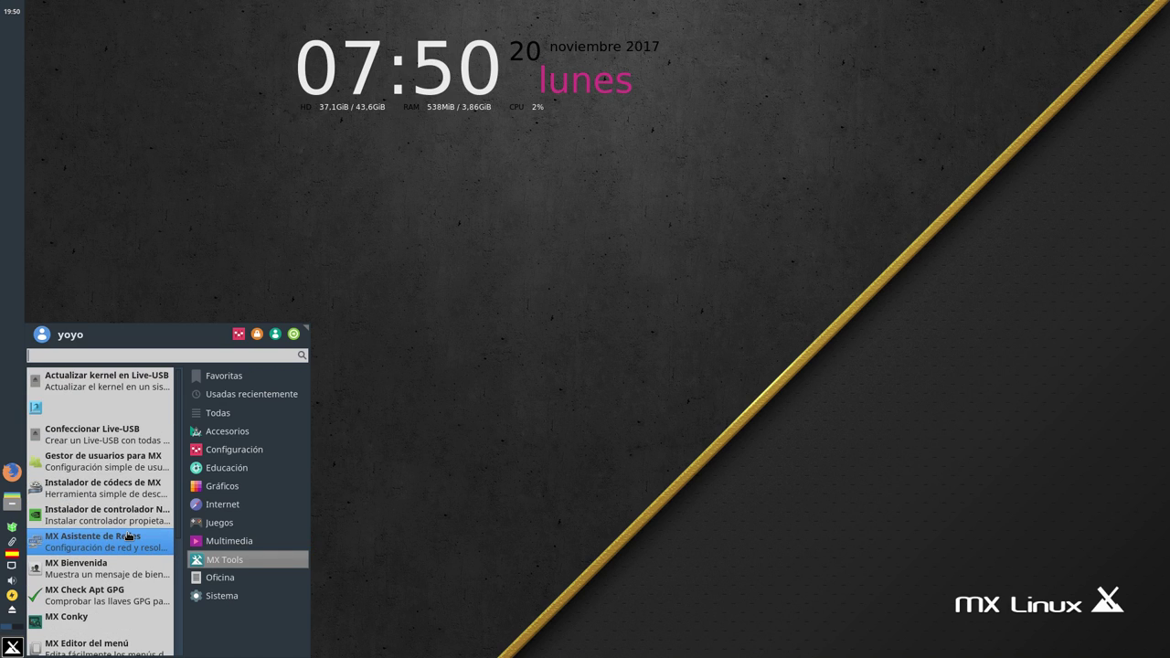
click(222, 596)
click(226, 581)
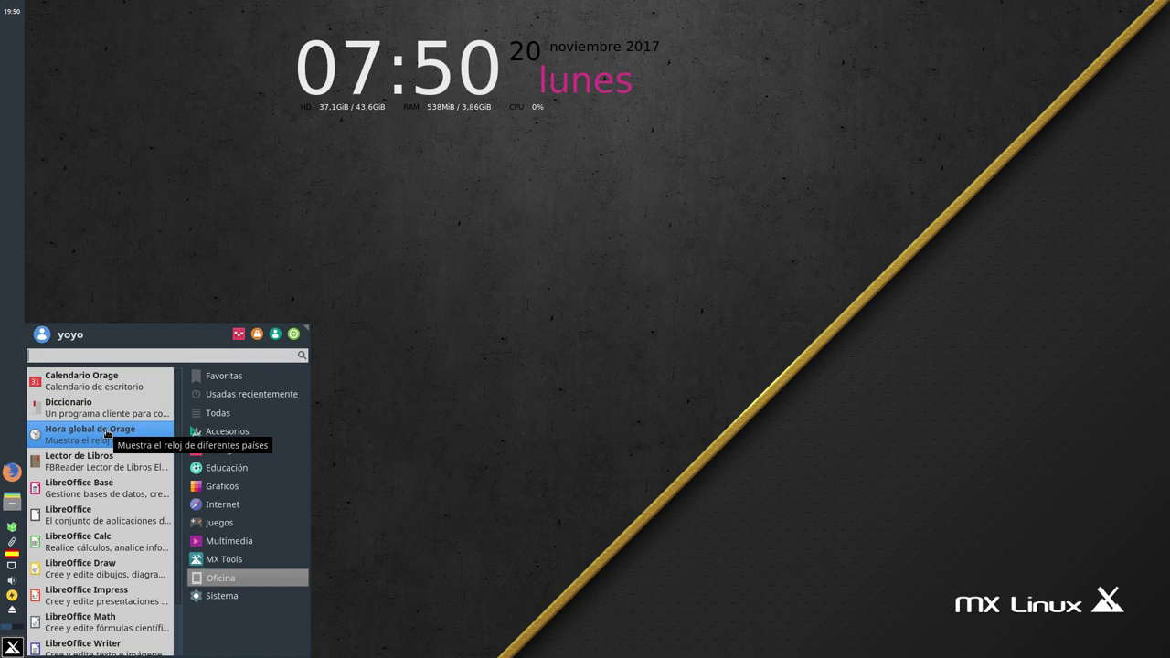
scroll(119, 514, down, 2)
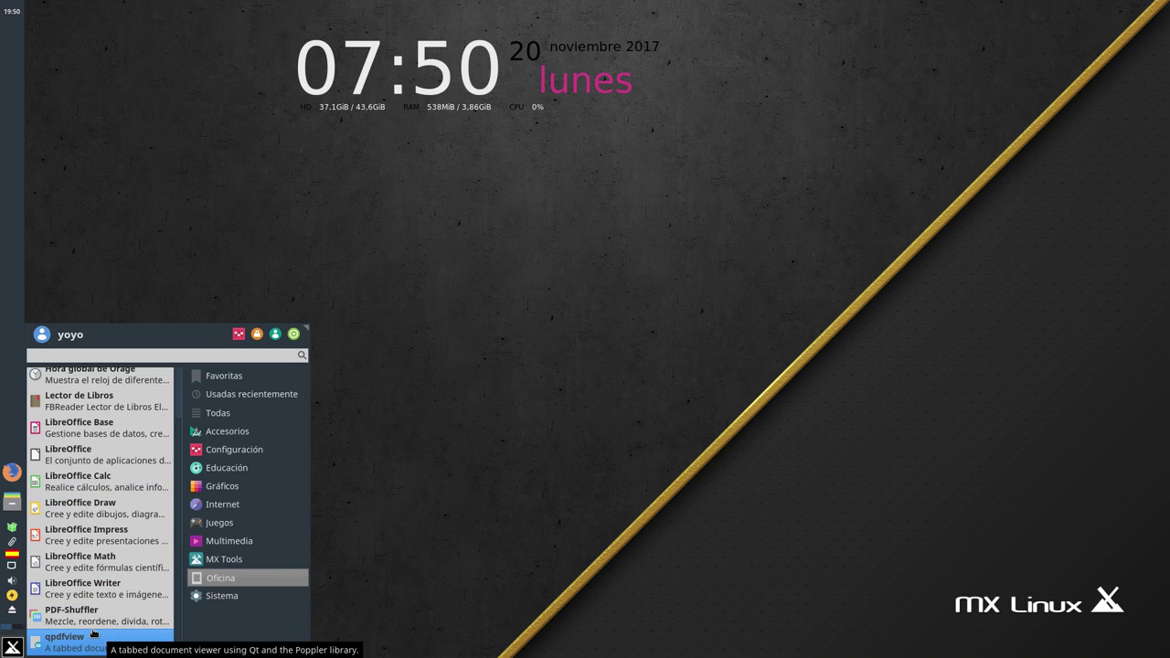
scroll(91, 589, up, 2)
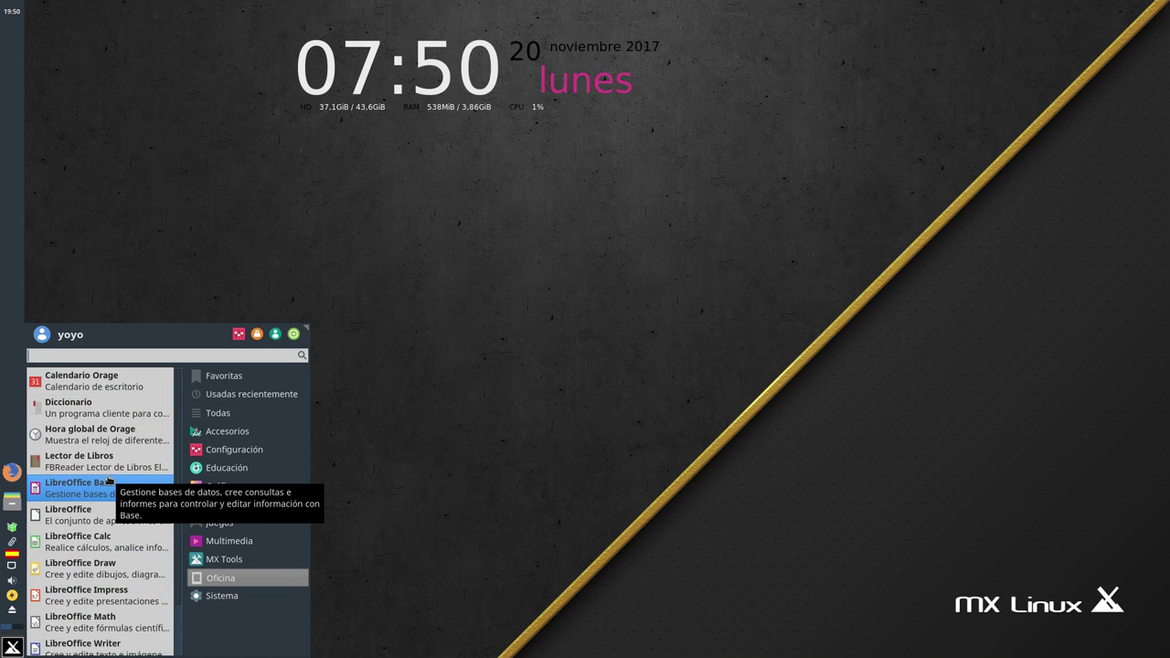
- Look through the full list of applications in the Sistema category and dismiss the application list
click(227, 597)
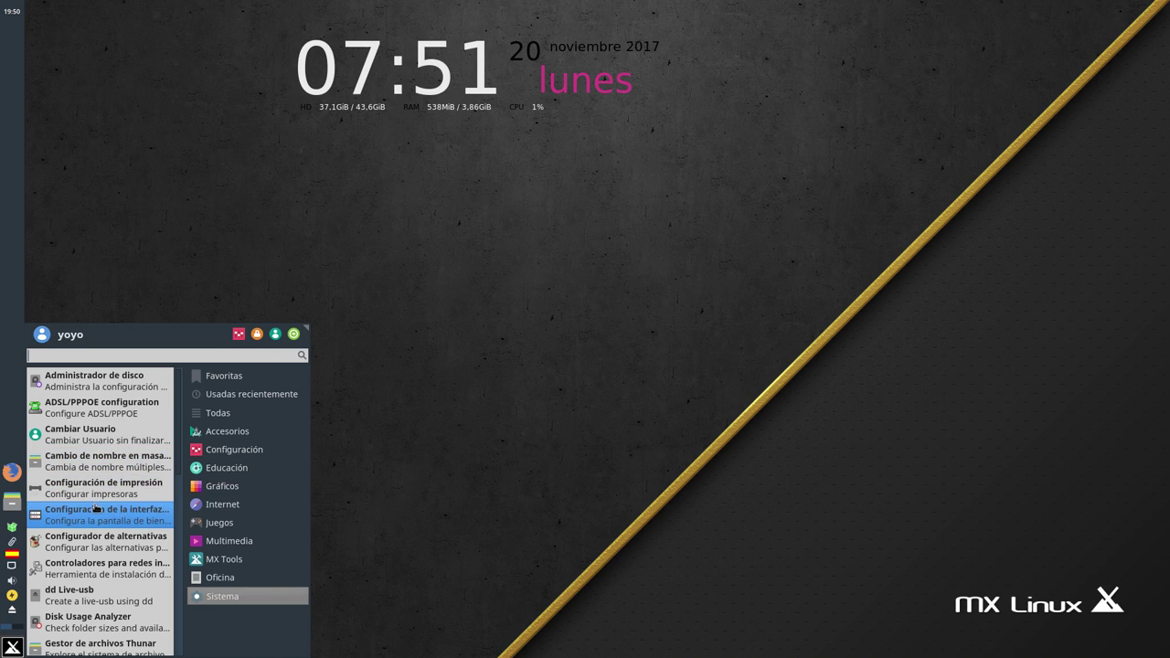
scroll(99, 507, down, 2)
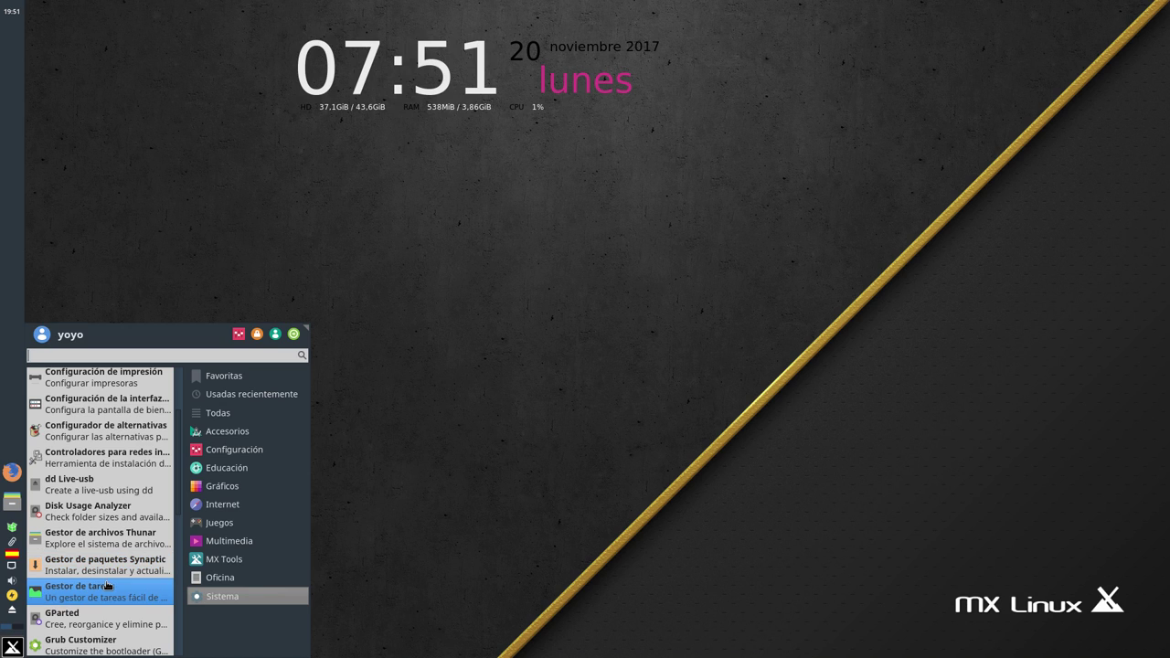
scroll(106, 585, down, 2)
scroll(107, 581, down, 3)
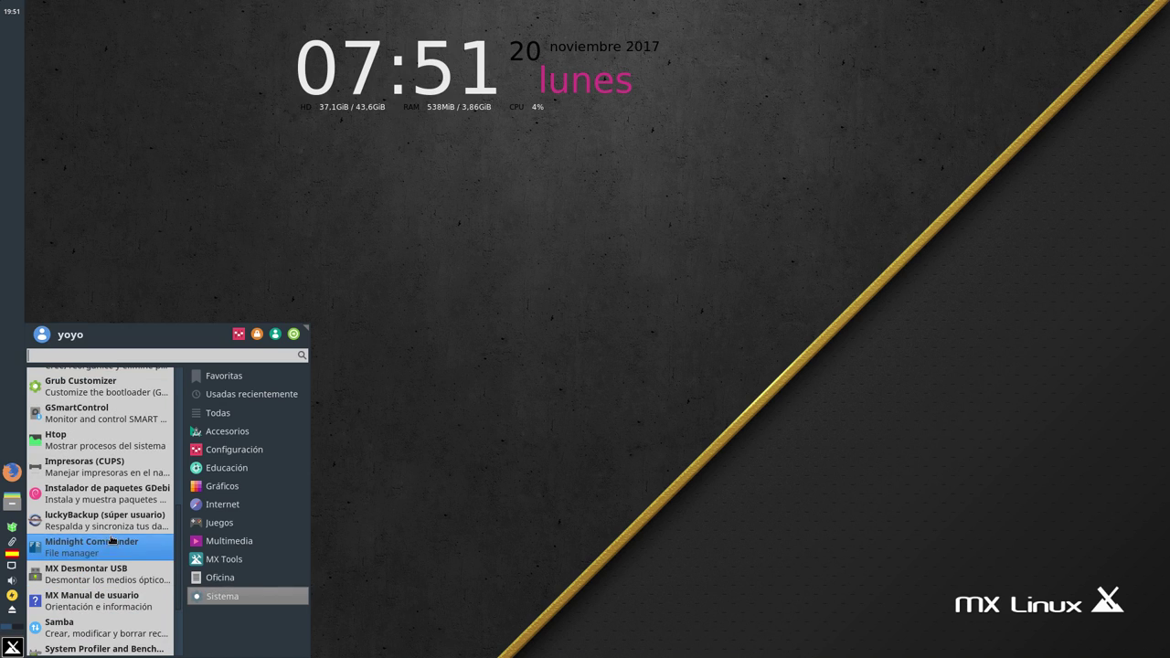
scroll(104, 507, down, 2)
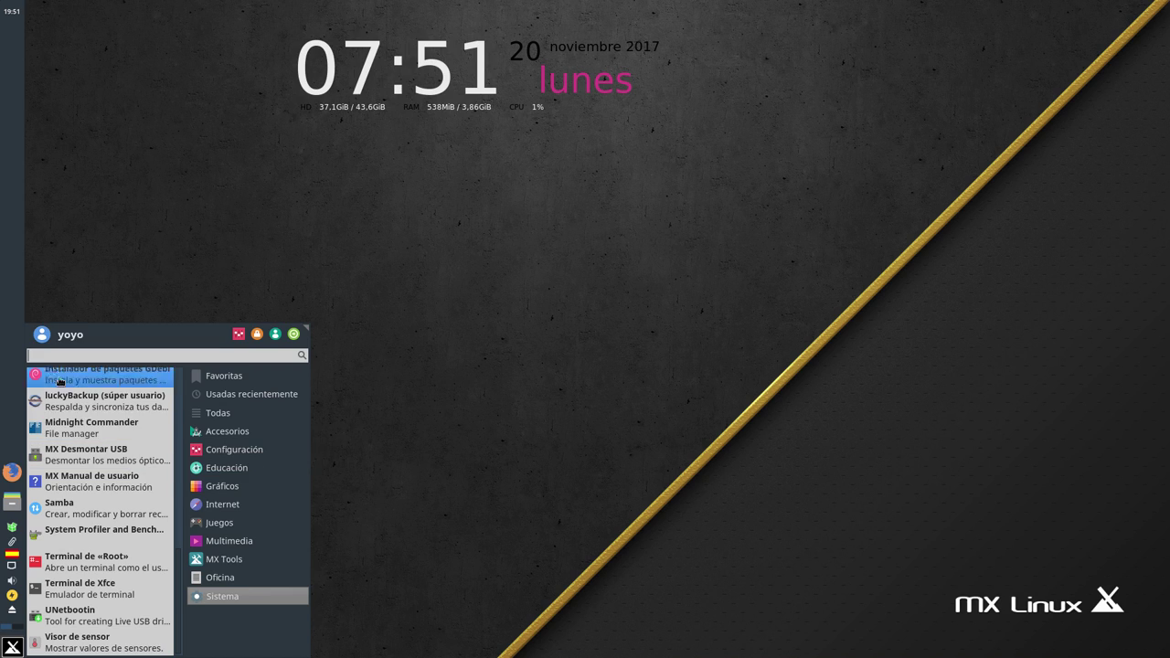
click(171, 215)
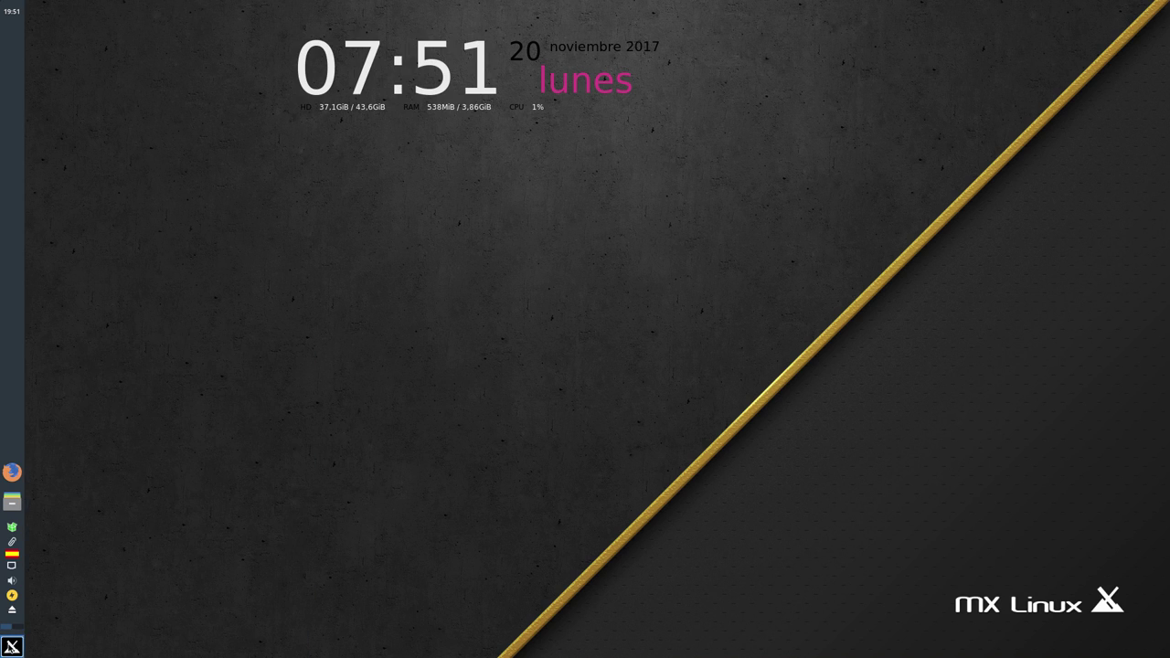
- Open the Configuración settings manager, reposition its window and enlarge it until all settings groups fit
click(12, 646)
click(240, 336)
drag(574, 174, 366, 84)
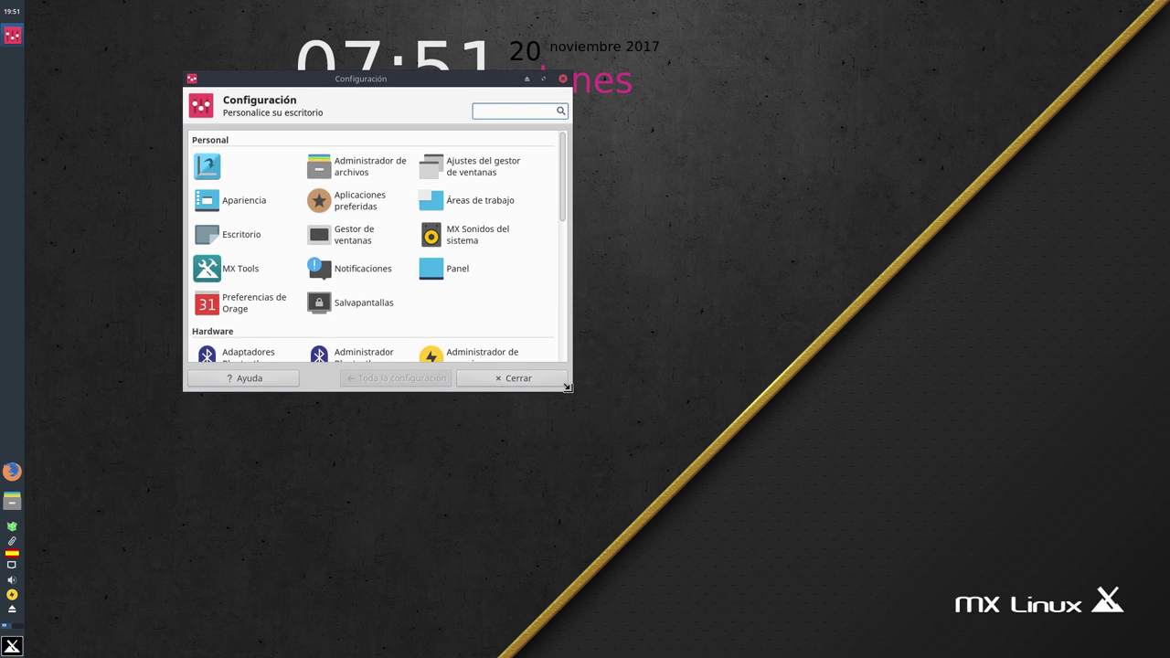
drag(567, 388, 985, 608)
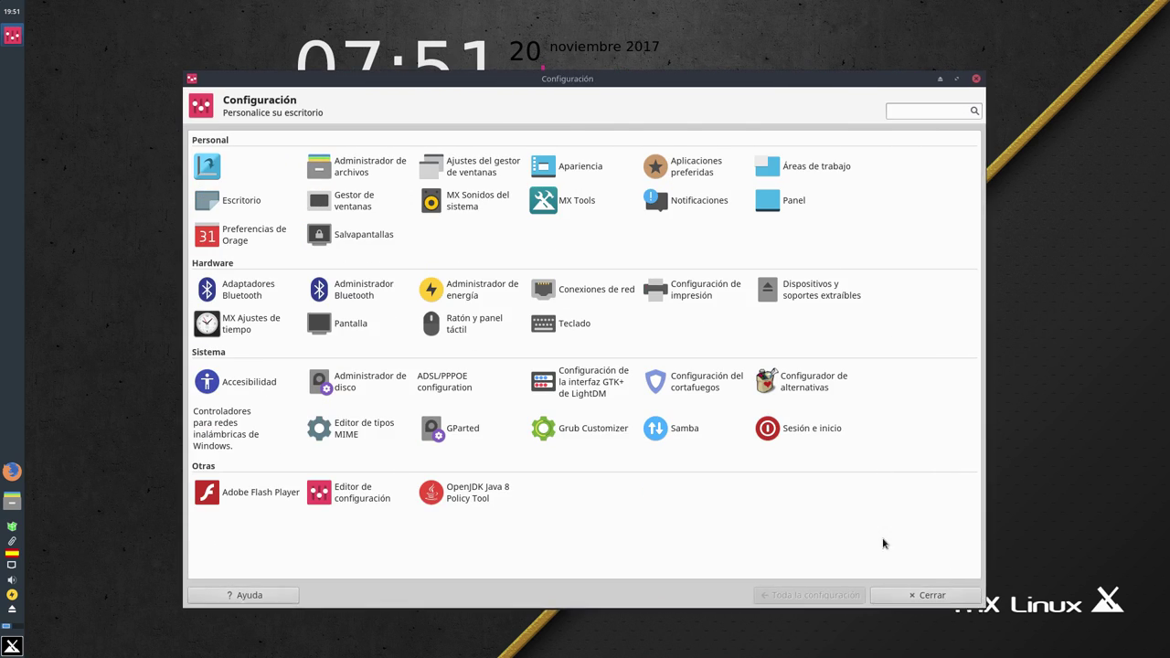
- Open MX Tools from the Configuración settings manager and close the settings manager window
drag(592, 88, 527, 82)
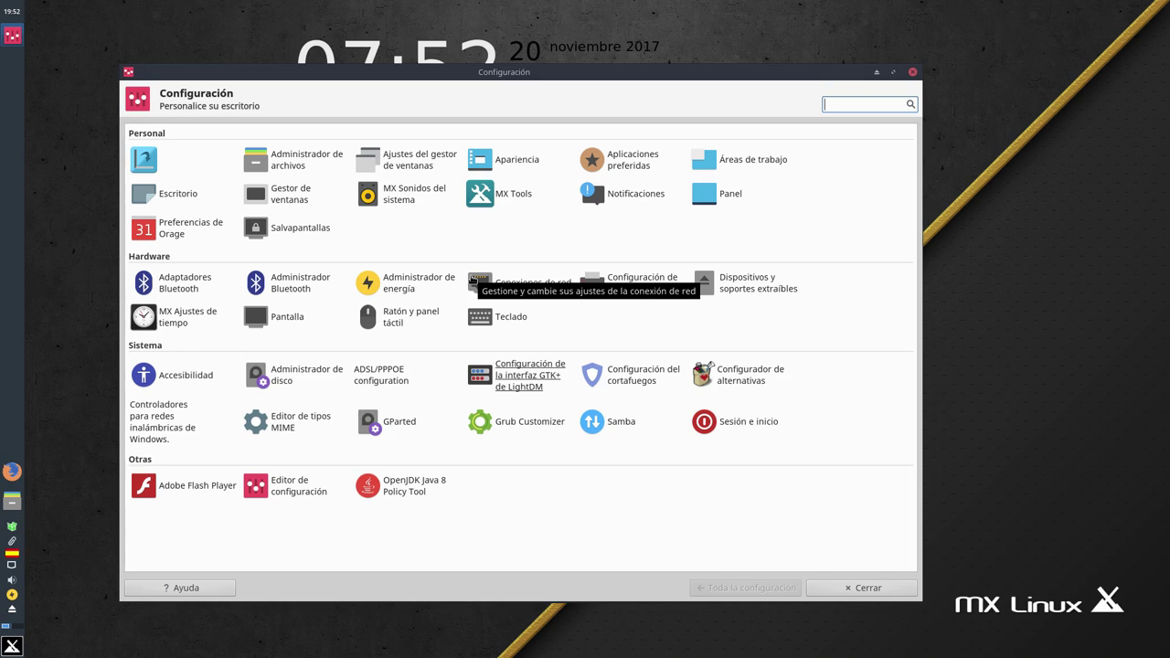
click(503, 197)
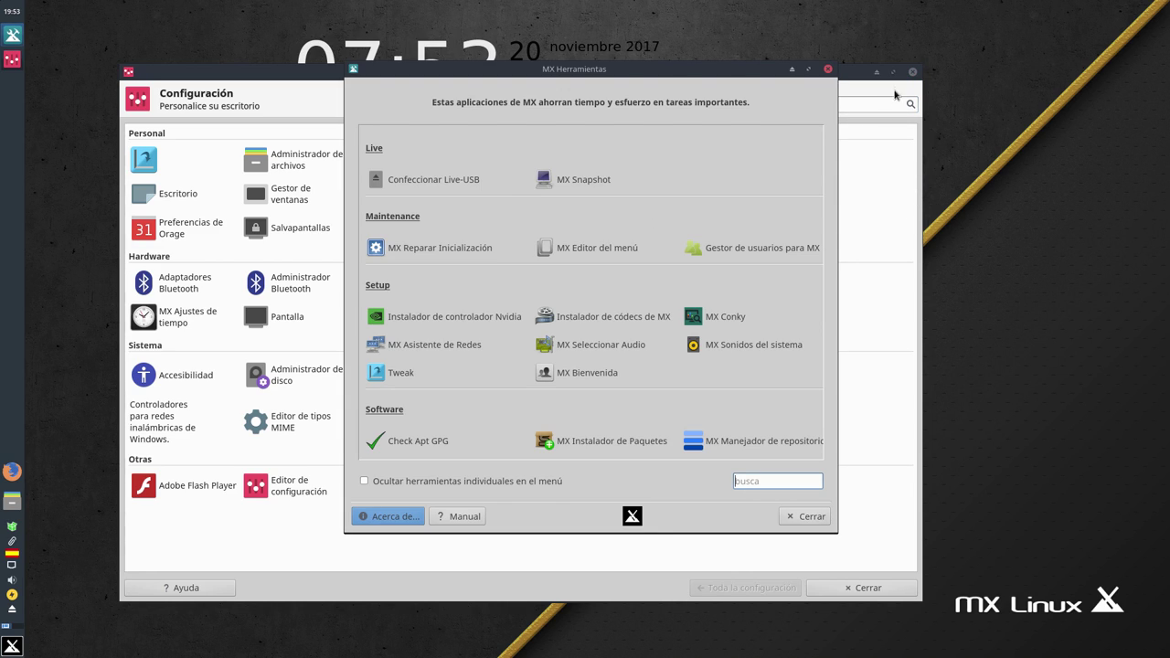
drag(689, 68, 711, 148)
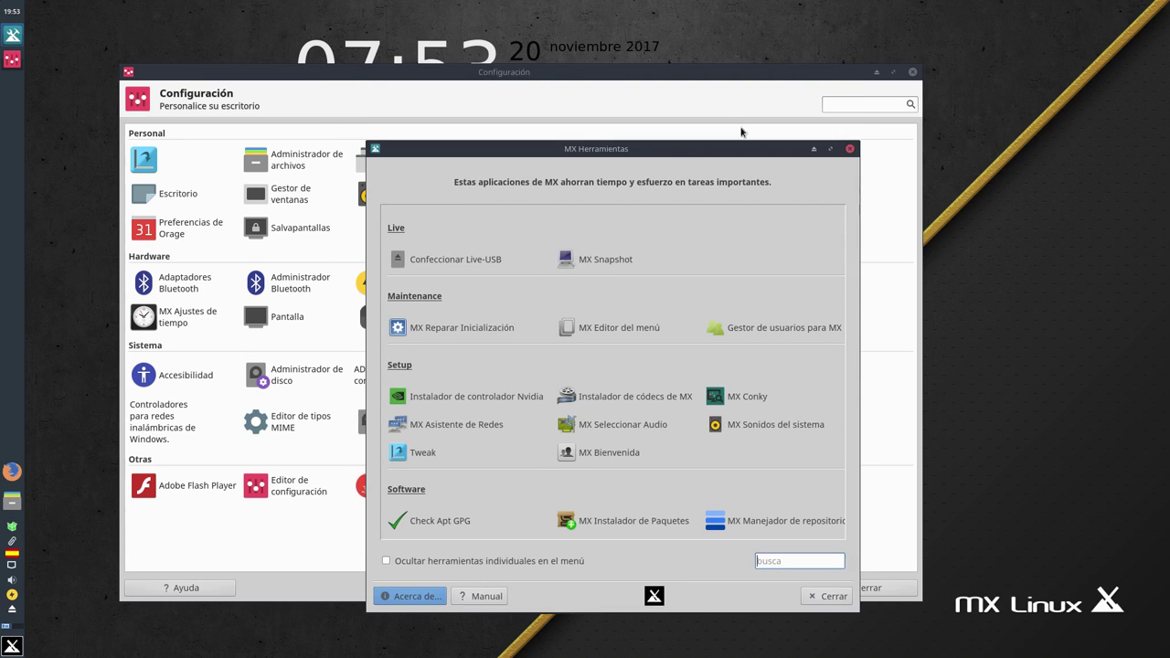
click(912, 72)
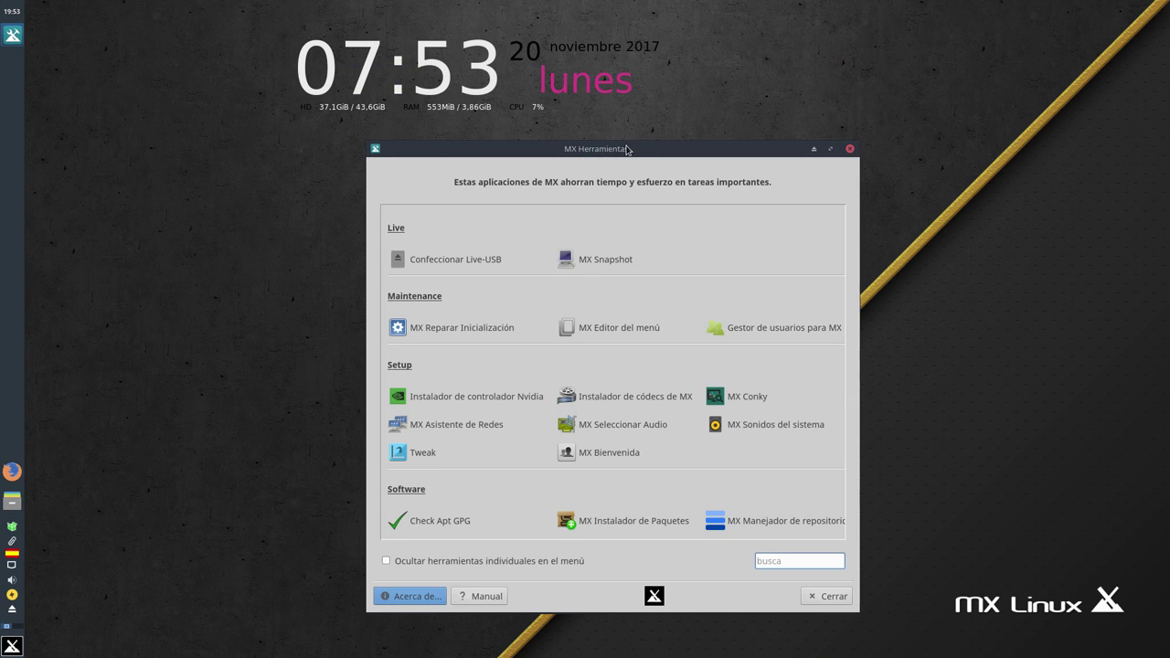
- Reposition the MX Herramientas window and enlarge it until all tool names fit
drag(627, 149, 430, 17)
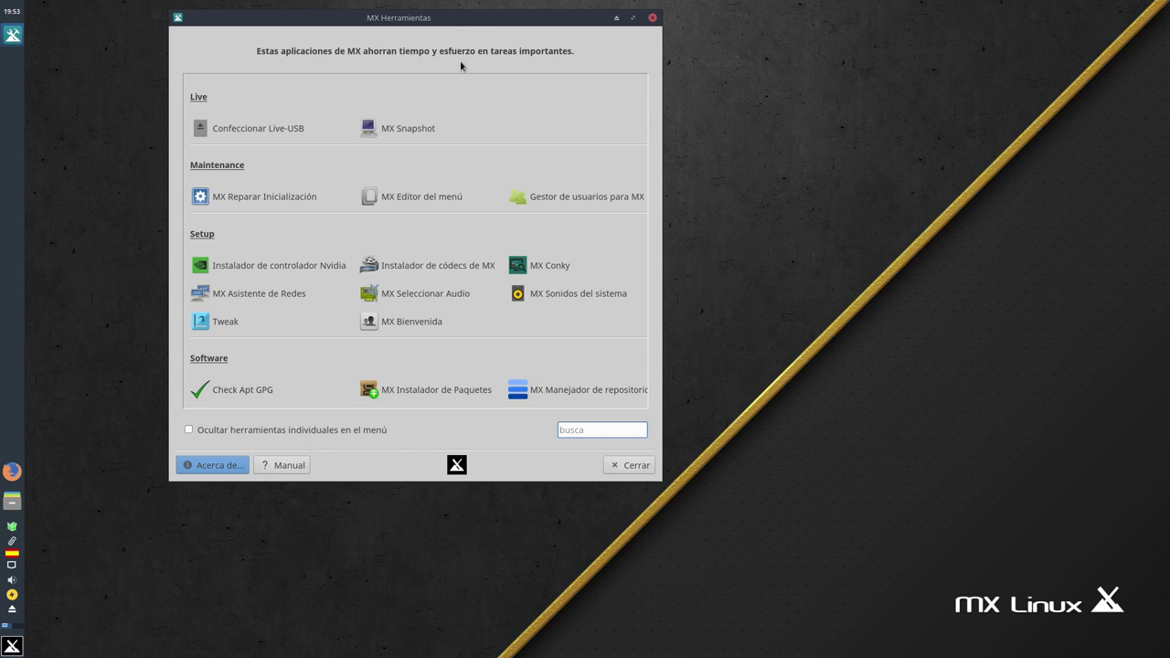
drag(454, 27, 471, 164)
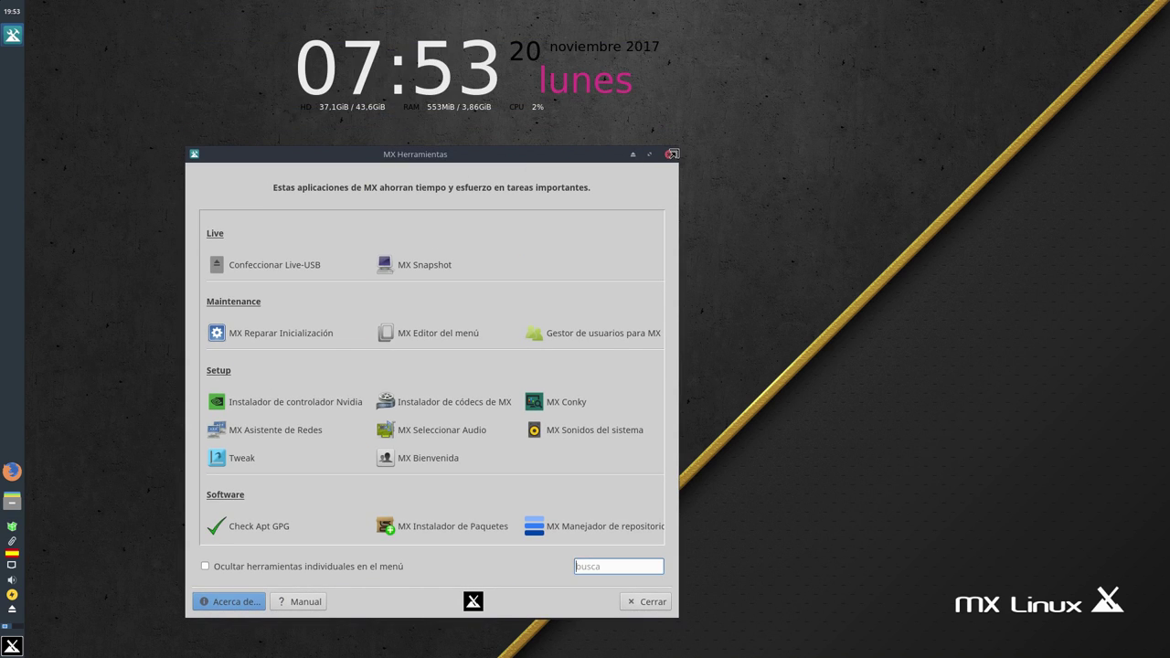
drag(680, 153, 786, 63)
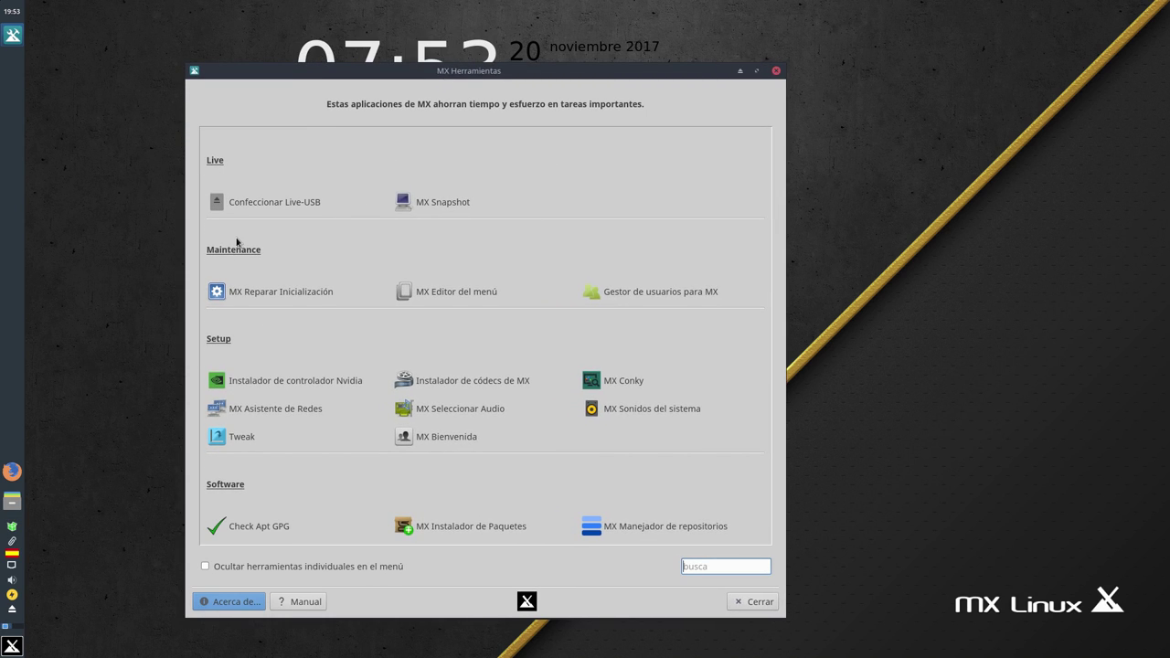
- Launch the Confeccionar Live-USB tool, authorise it with the administrator password, and dismiss its window
click(248, 202)
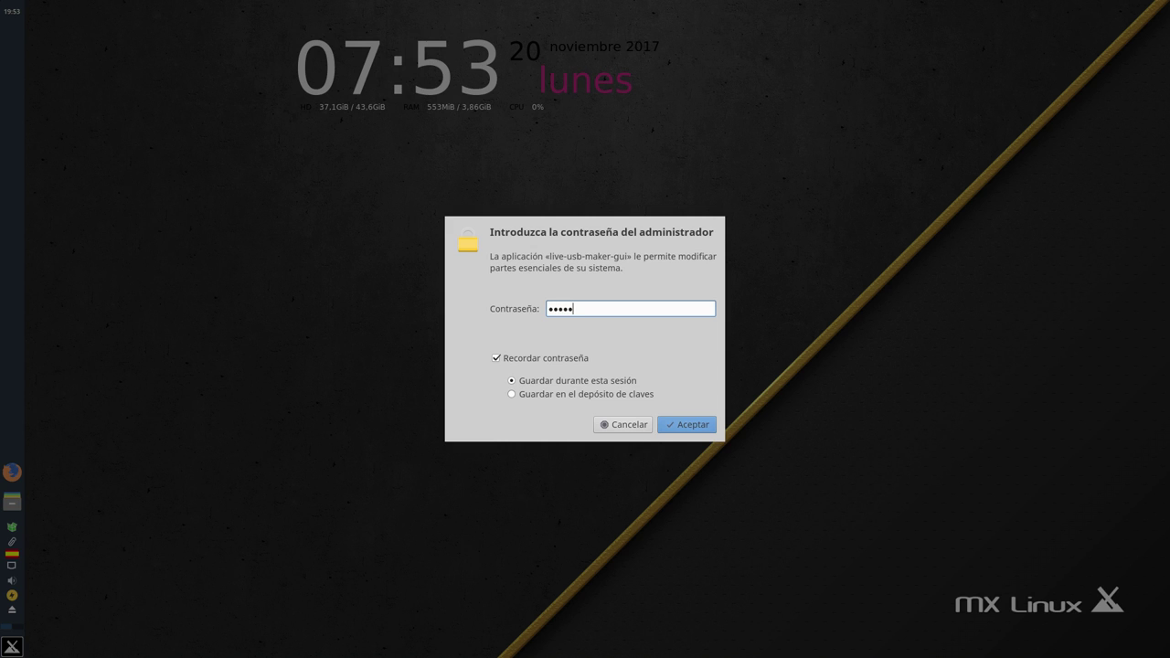
key(Return)
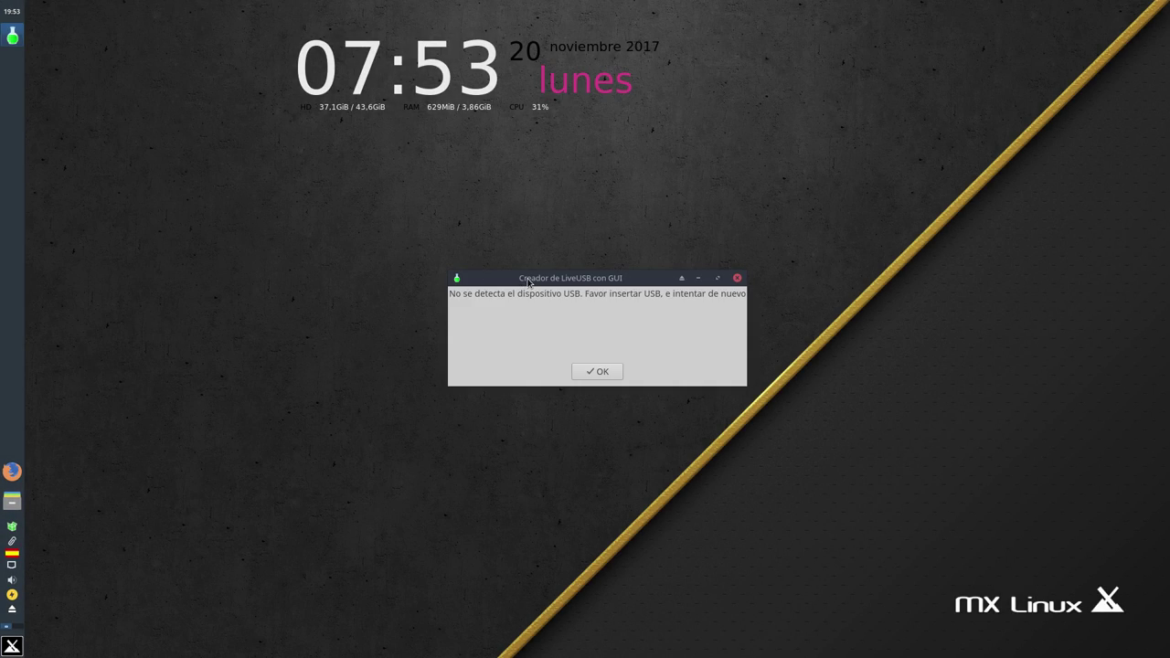
drag(527, 282, 417, 190)
click(494, 280)
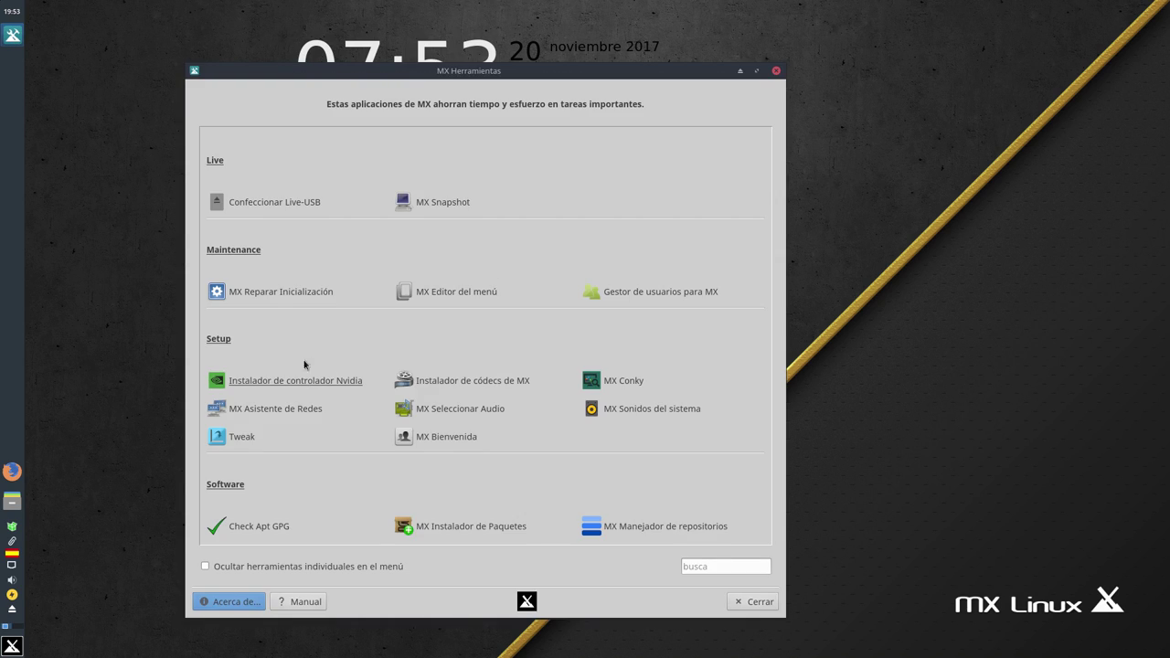
- Open MX Snapshot, review its disk space, image location and image name settings, and cancel without creating an image
click(425, 203)
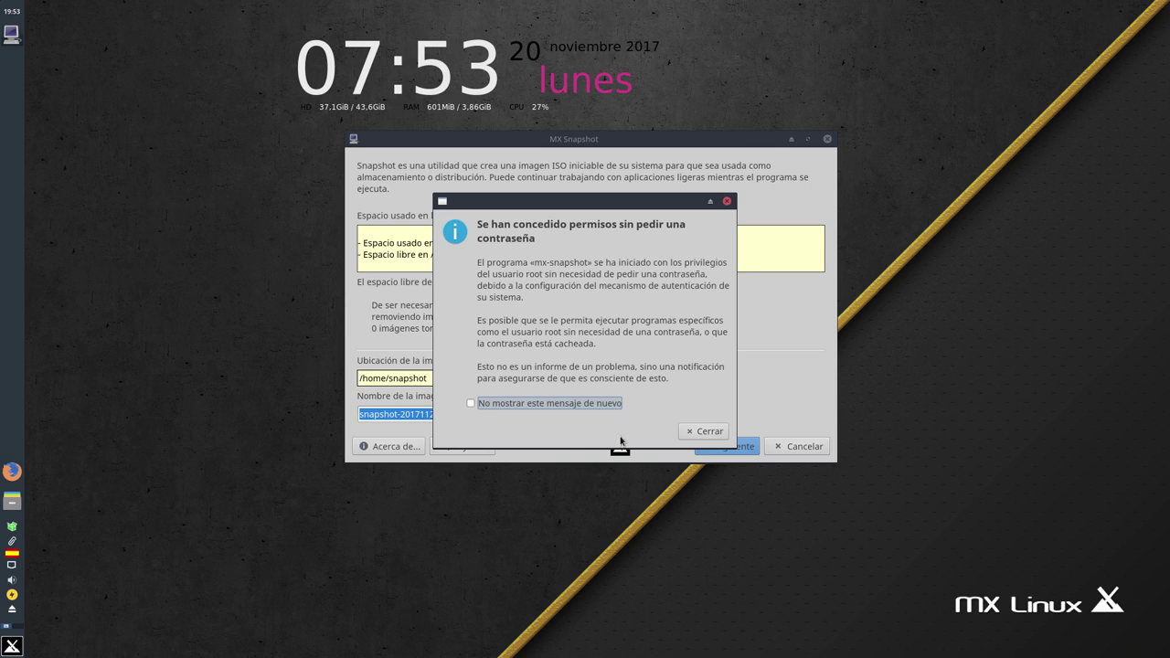
click(704, 431)
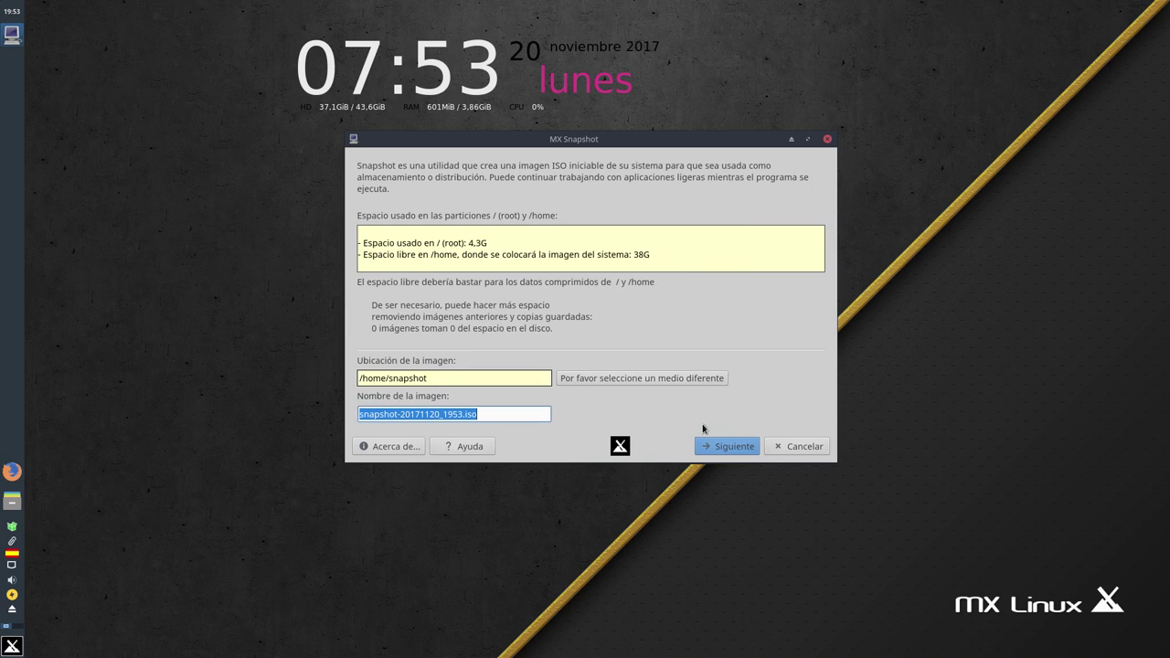
drag(620, 146, 548, 140)
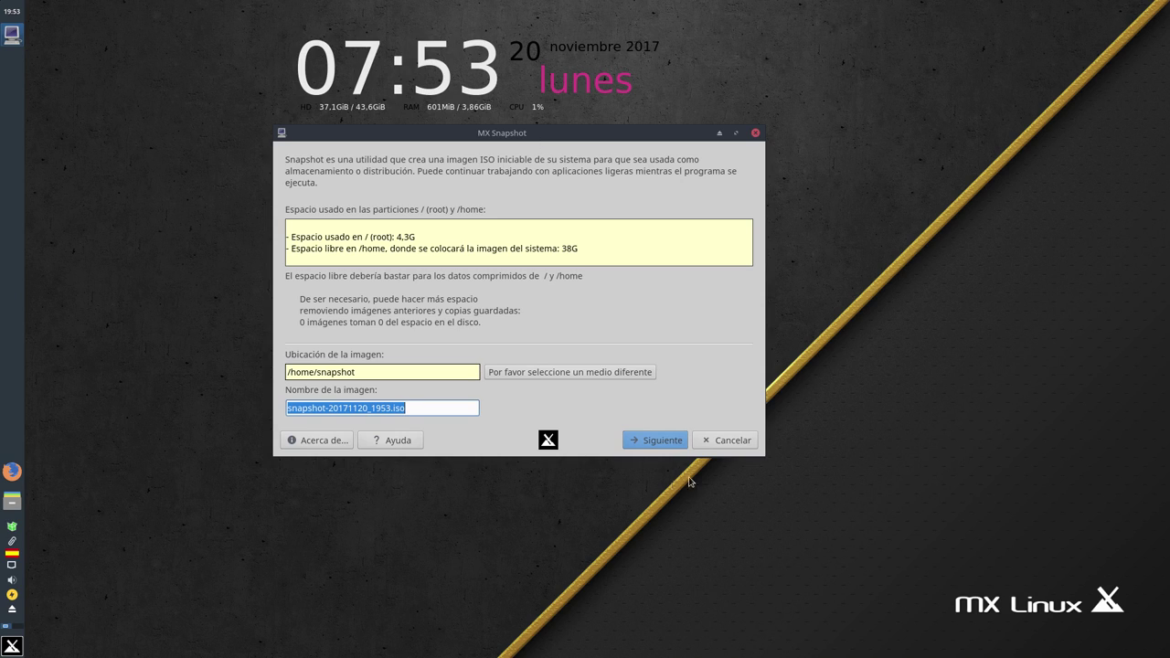
click(729, 441)
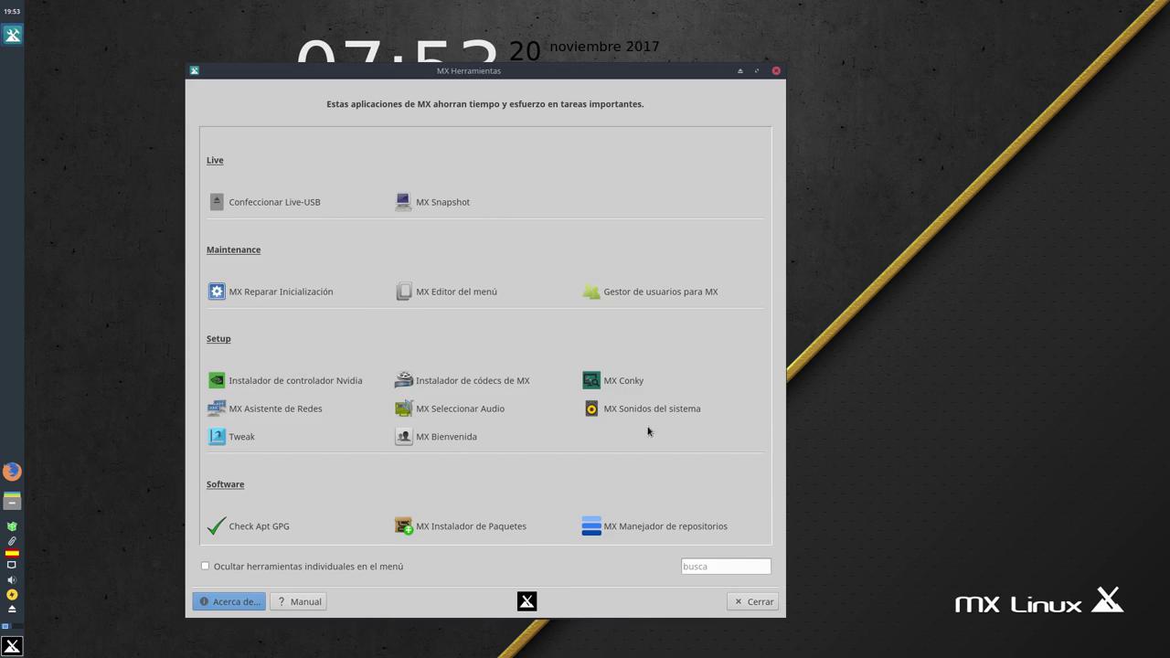
- Open MX Reparar Inicialización, review its GRUB repair and backup options, and cancel without applying any
click(266, 294)
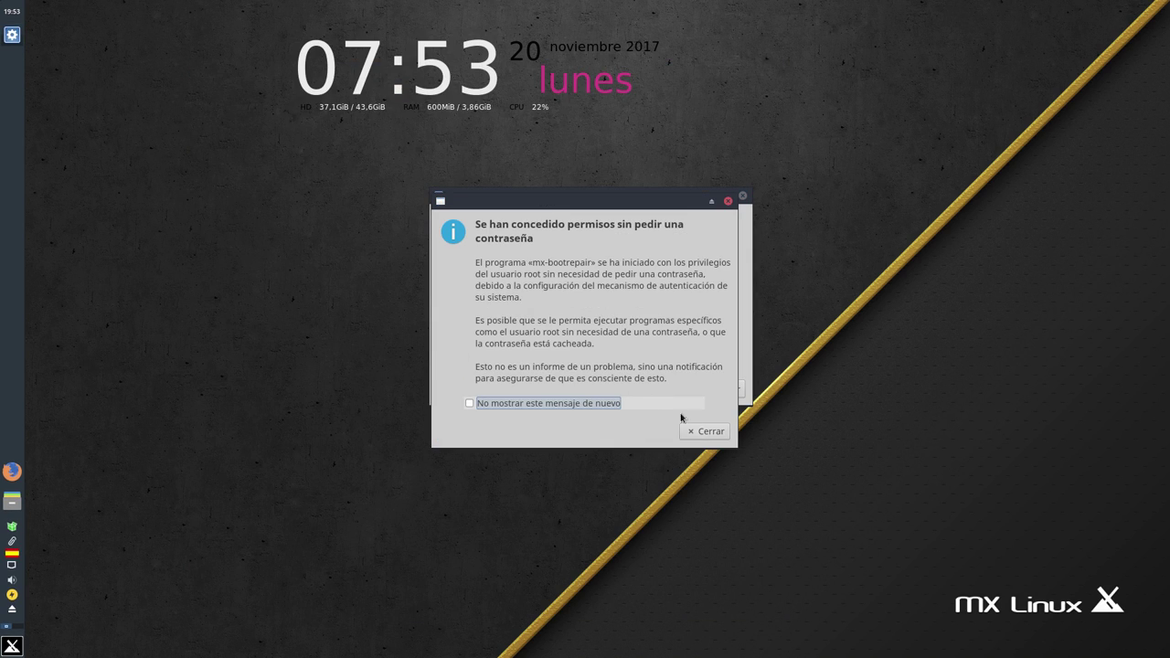
click(705, 430)
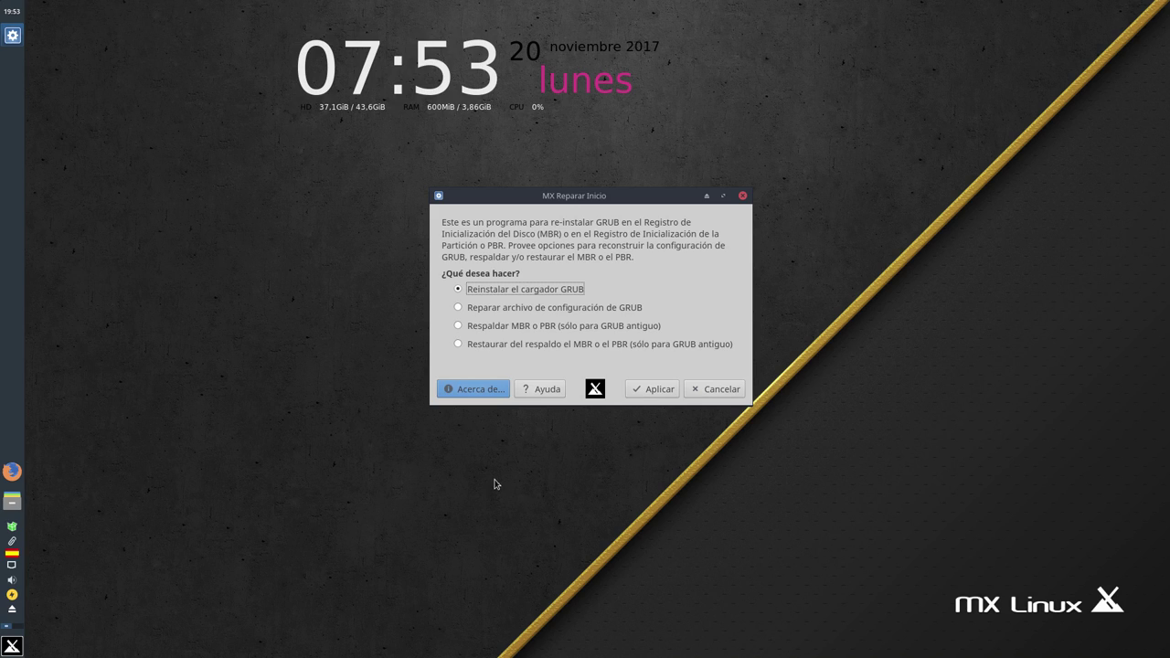
click(710, 393)
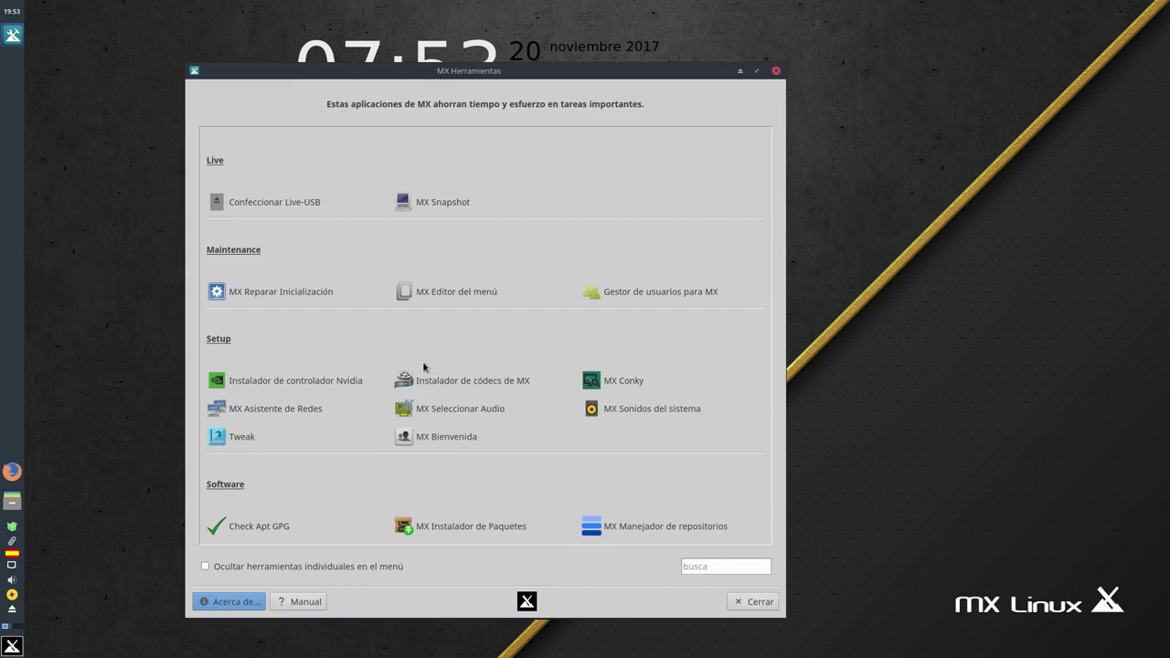
- Inspect the Bulk Rename entry under Accessories and the Firefox entry under Internet in MX Editor del menú, and close the editor
click(443, 293)
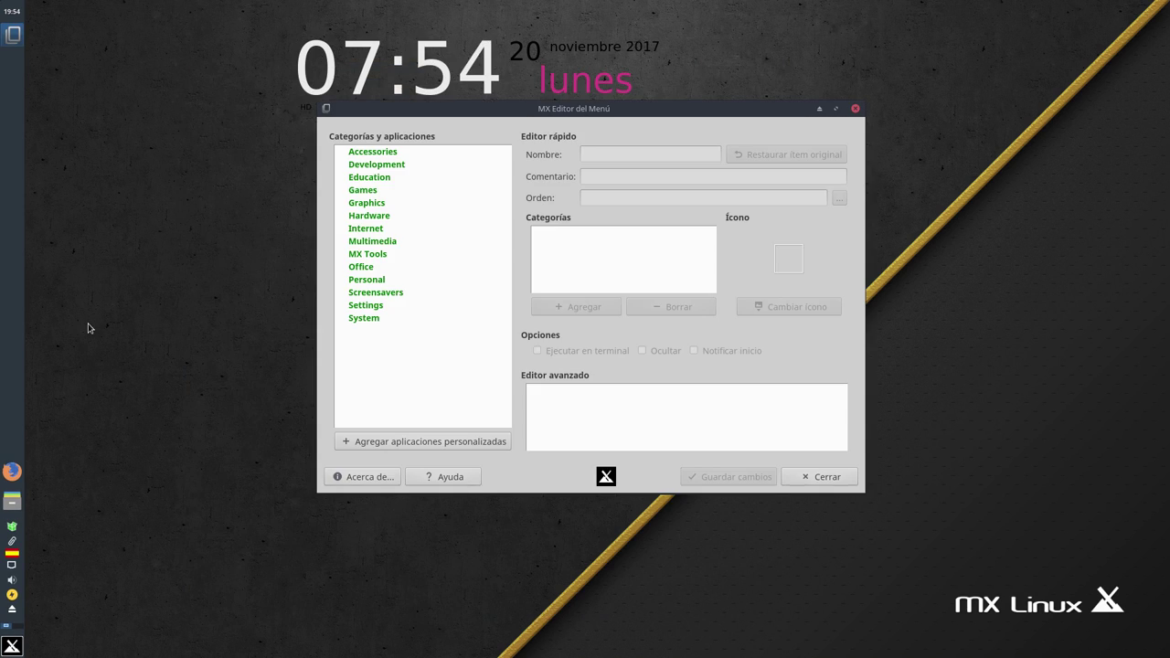
click(357, 154)
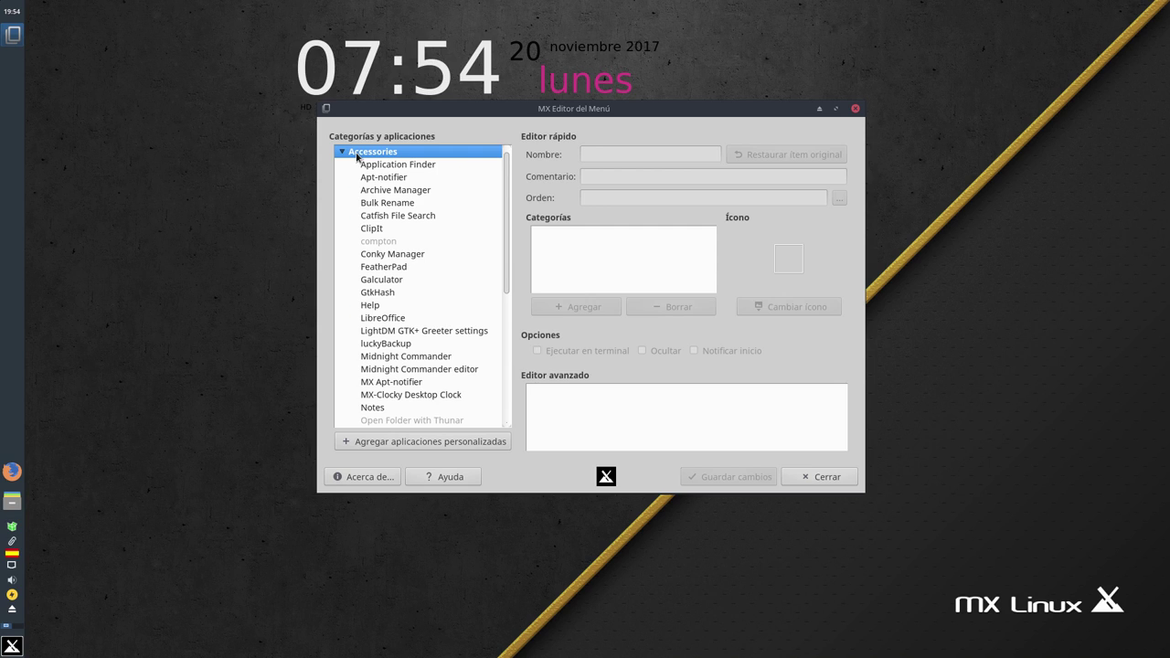
click(373, 203)
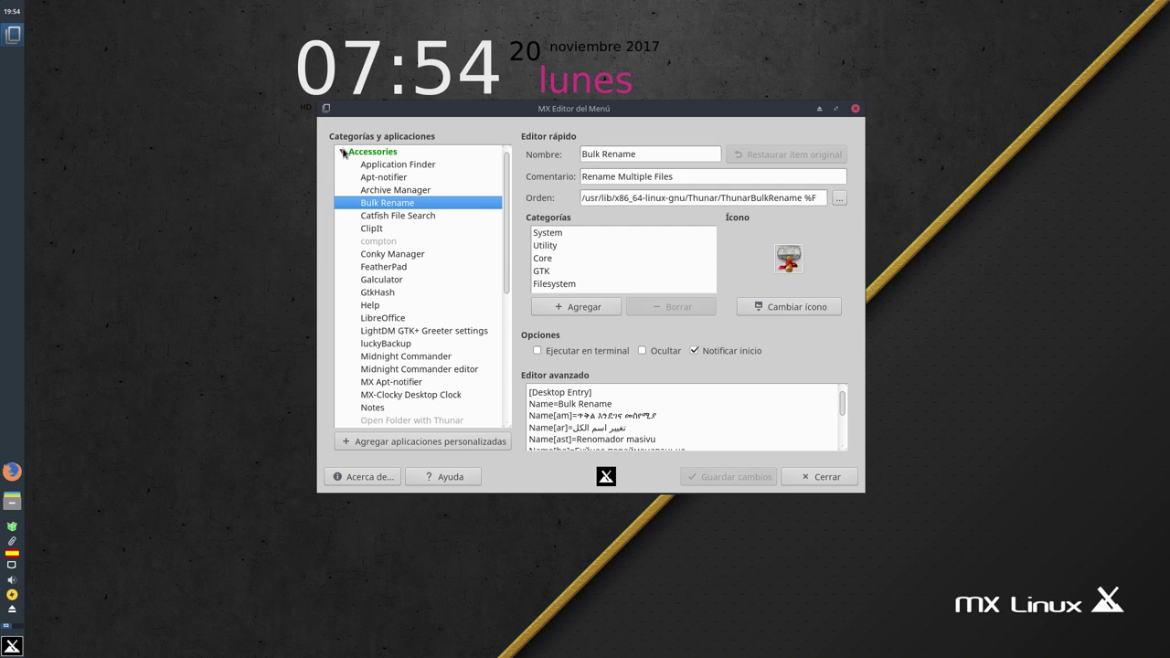
click(342, 152)
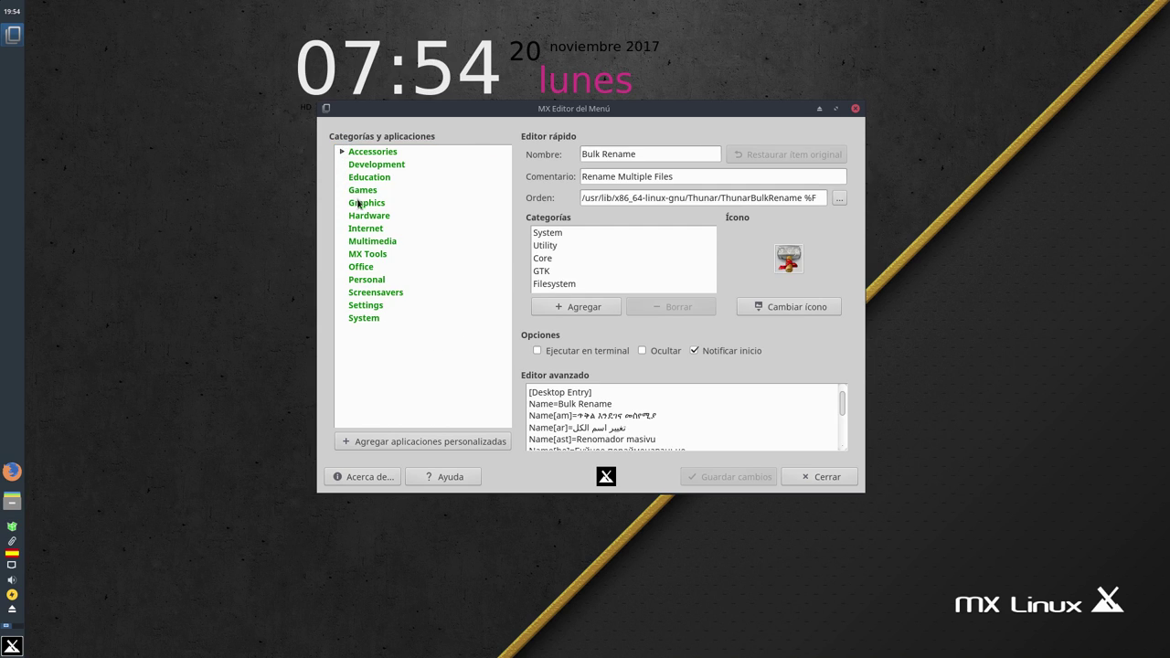
click(361, 228)
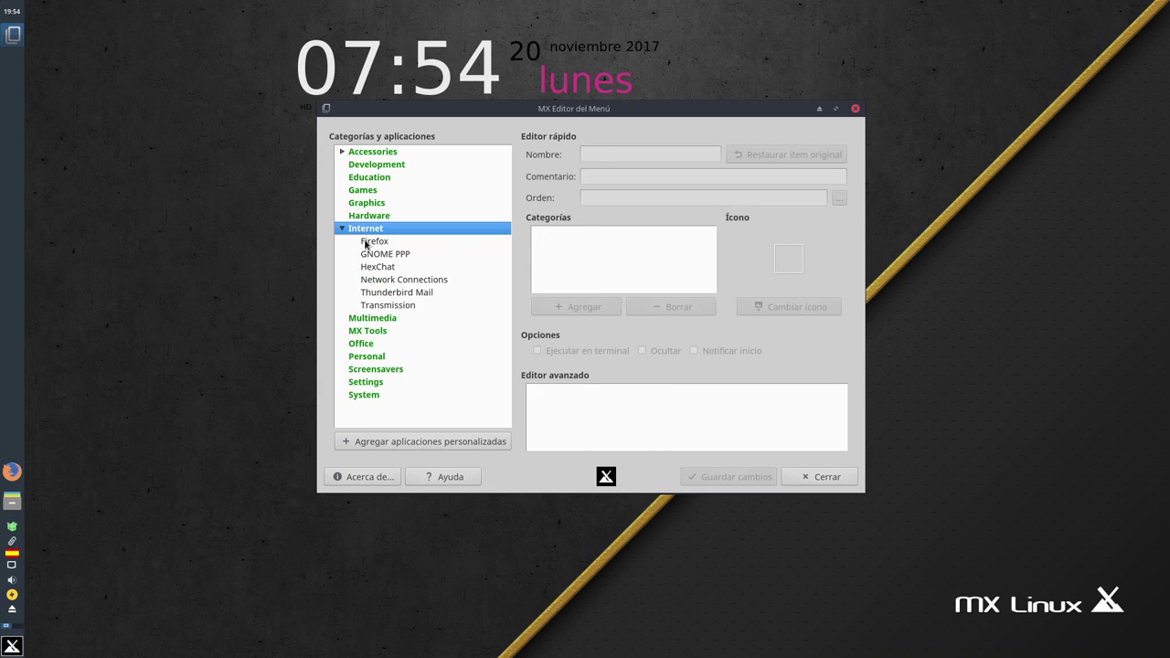
click(366, 242)
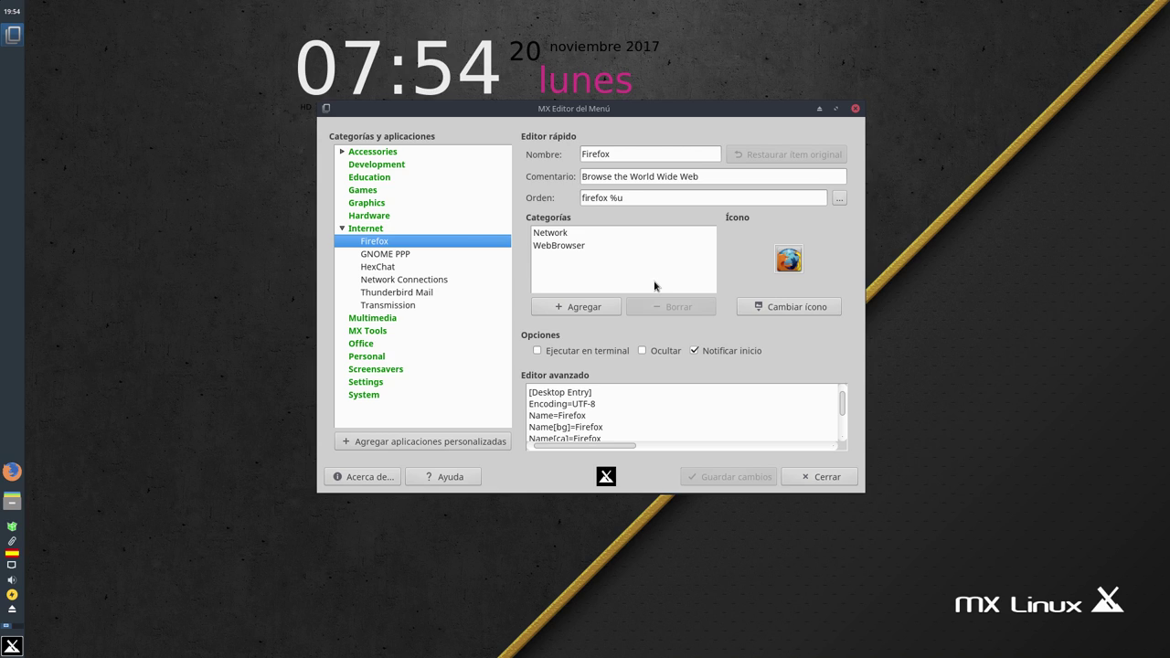
click(811, 484)
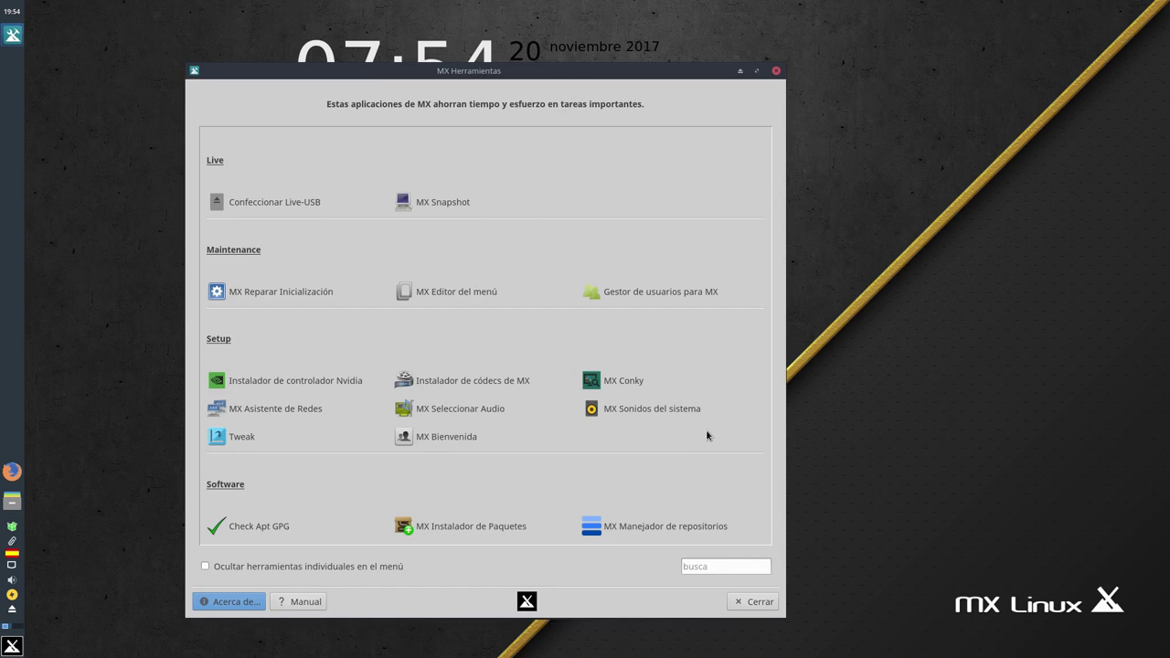
- Look through the account administration and Copiar/Sincronizar options in Gestor de usuarios para MX, and close it without applying changes
click(642, 294)
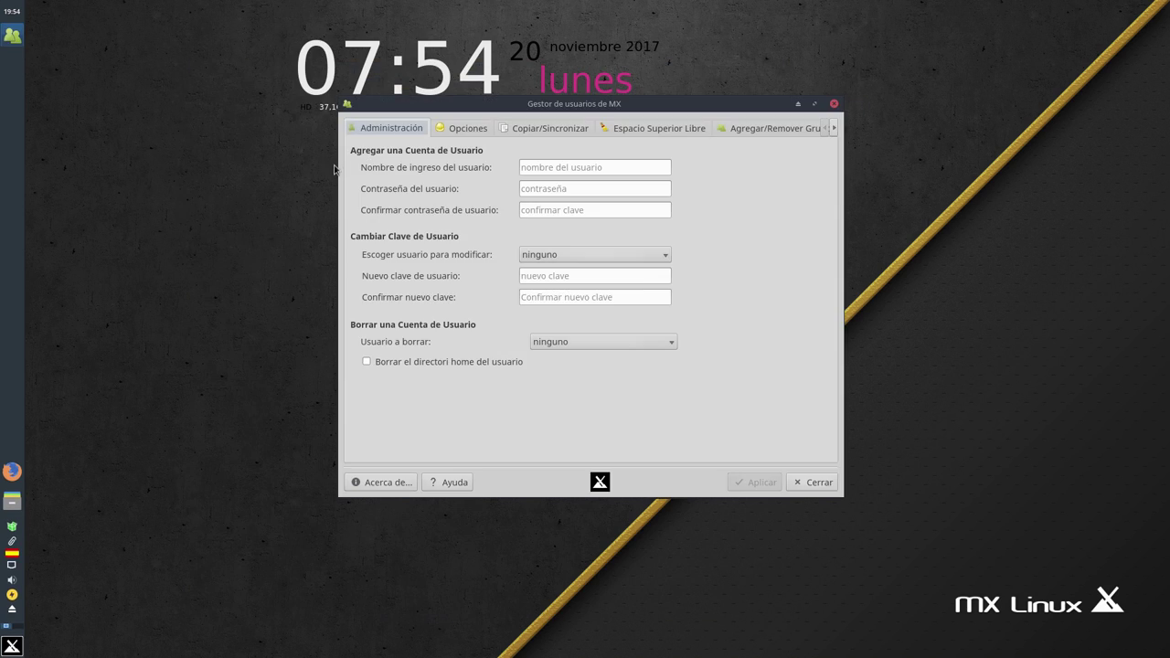
key(Return)
click(481, 130)
click(616, 133)
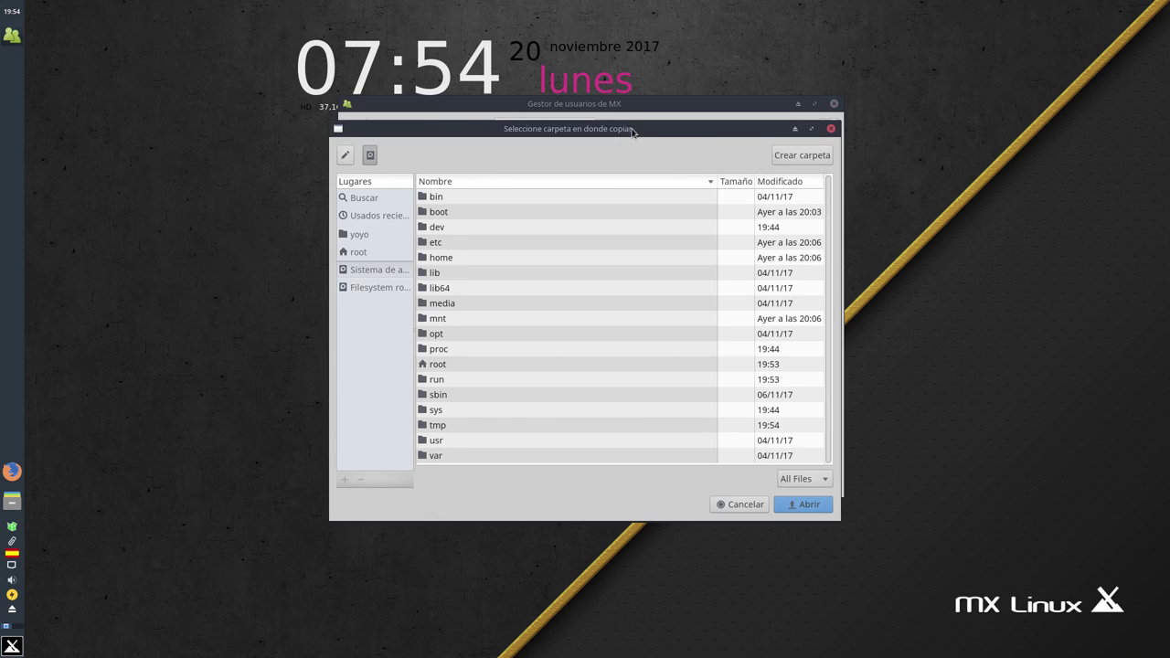
click(727, 505)
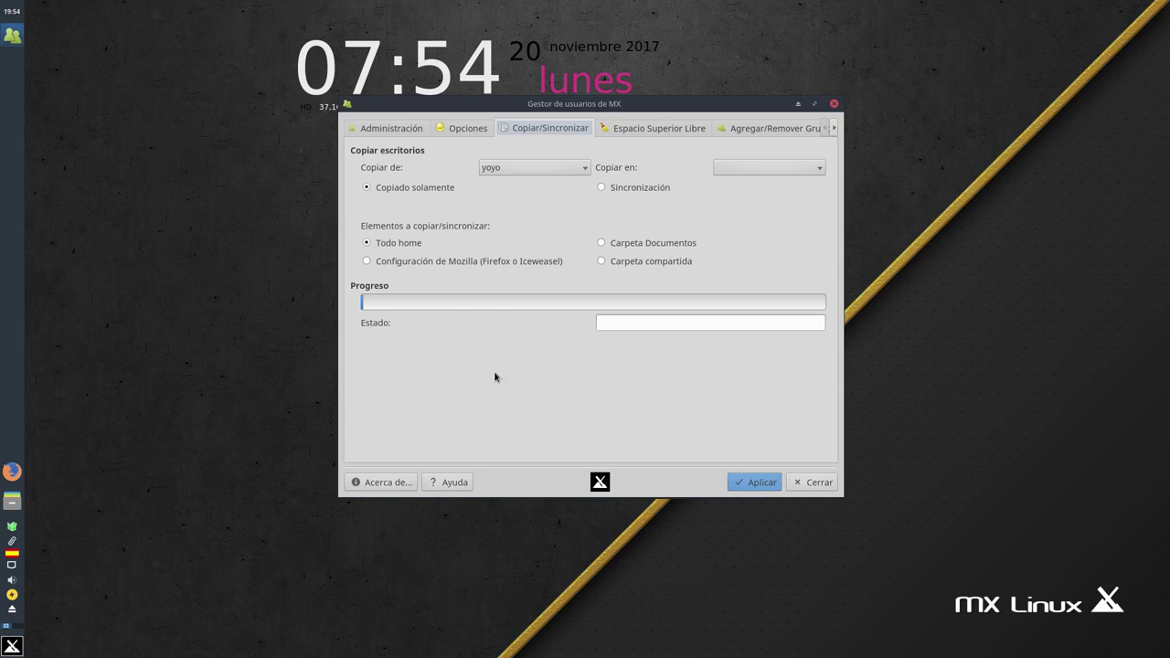
click(818, 483)
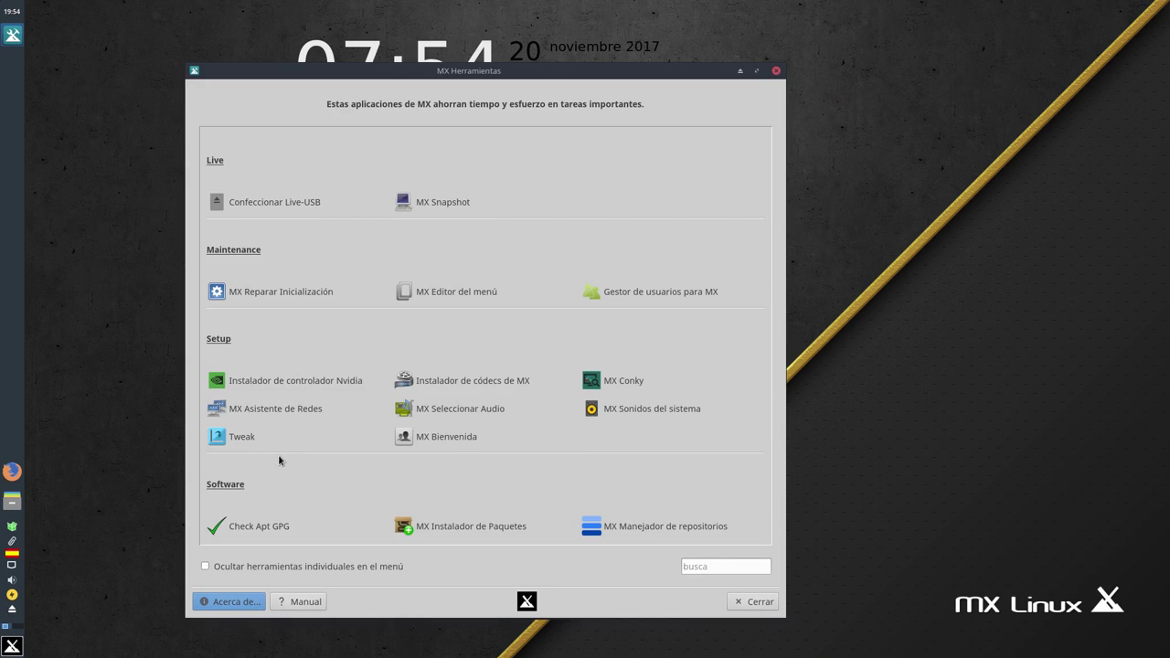
- Launch the Nvidia driver installer, centre its terminal window, and close it without entering the root password
click(246, 386)
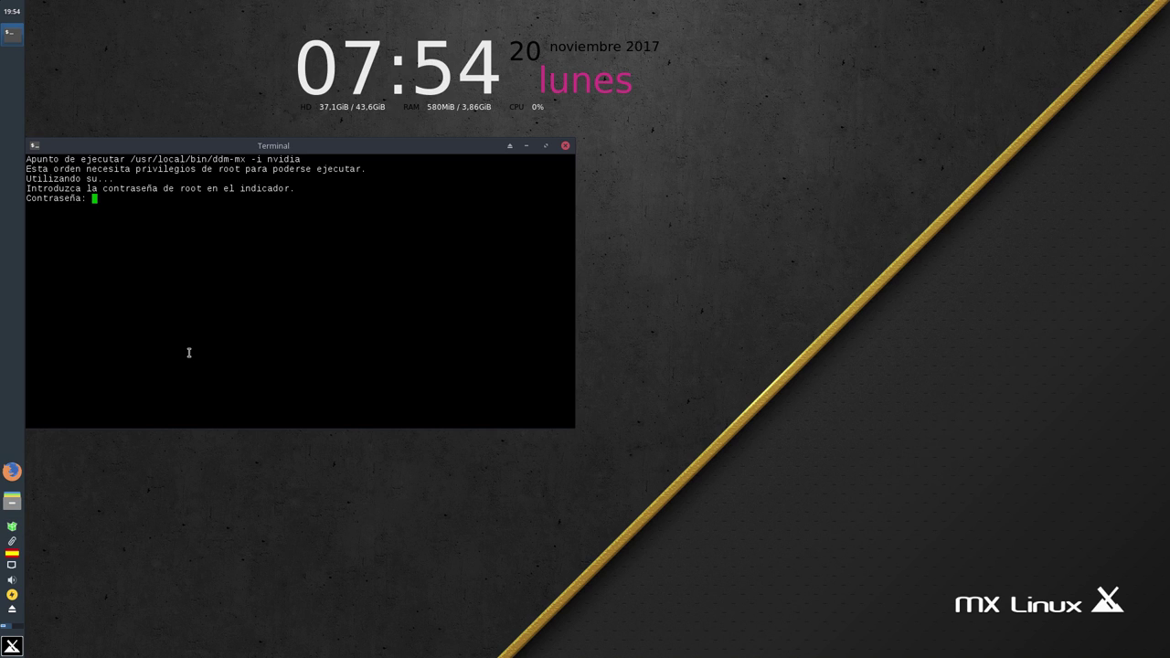
drag(331, 154, 640, 268)
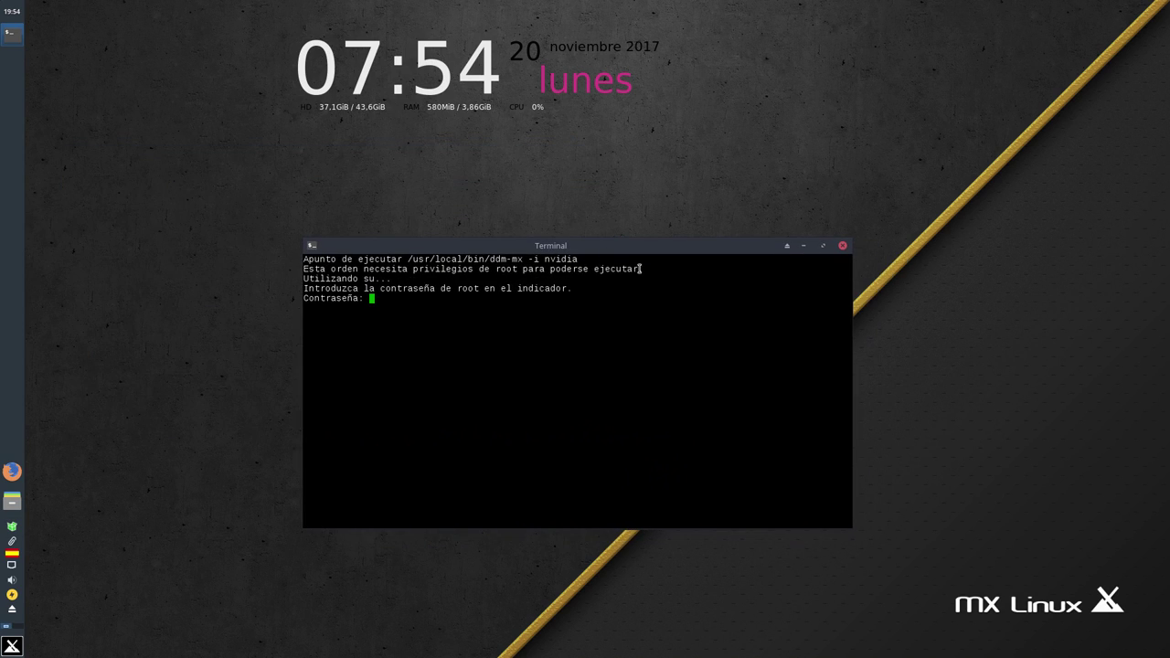
click(842, 244)
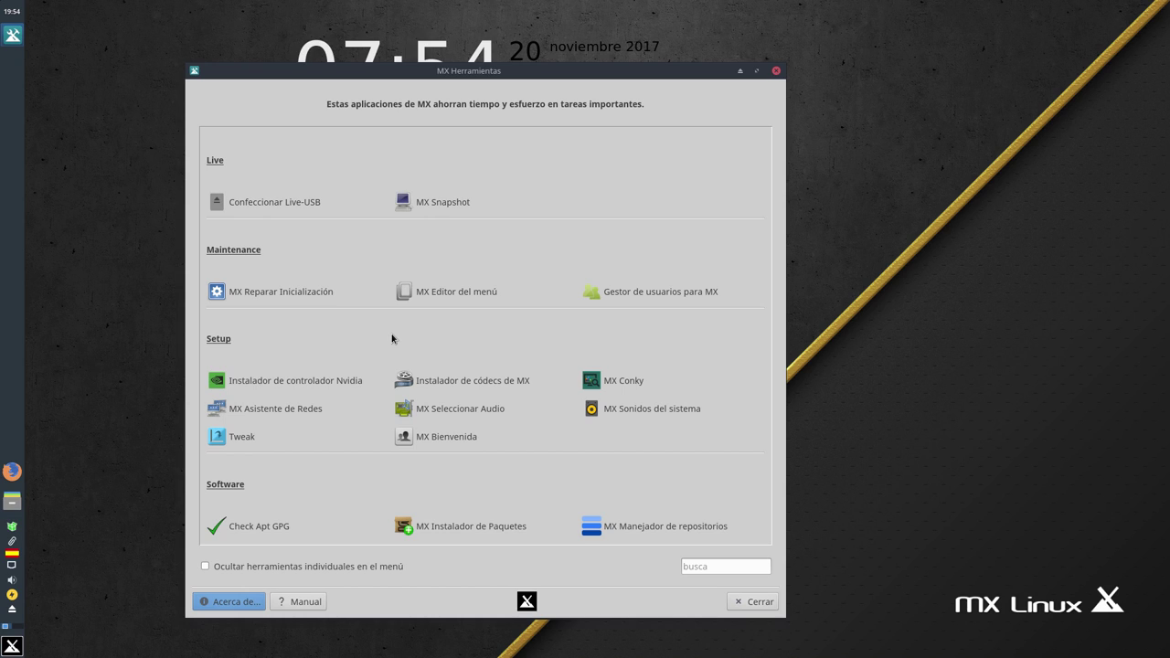
- View the codec installer and the MX Conky settings, leaving both without installing or changing anything
click(395, 381)
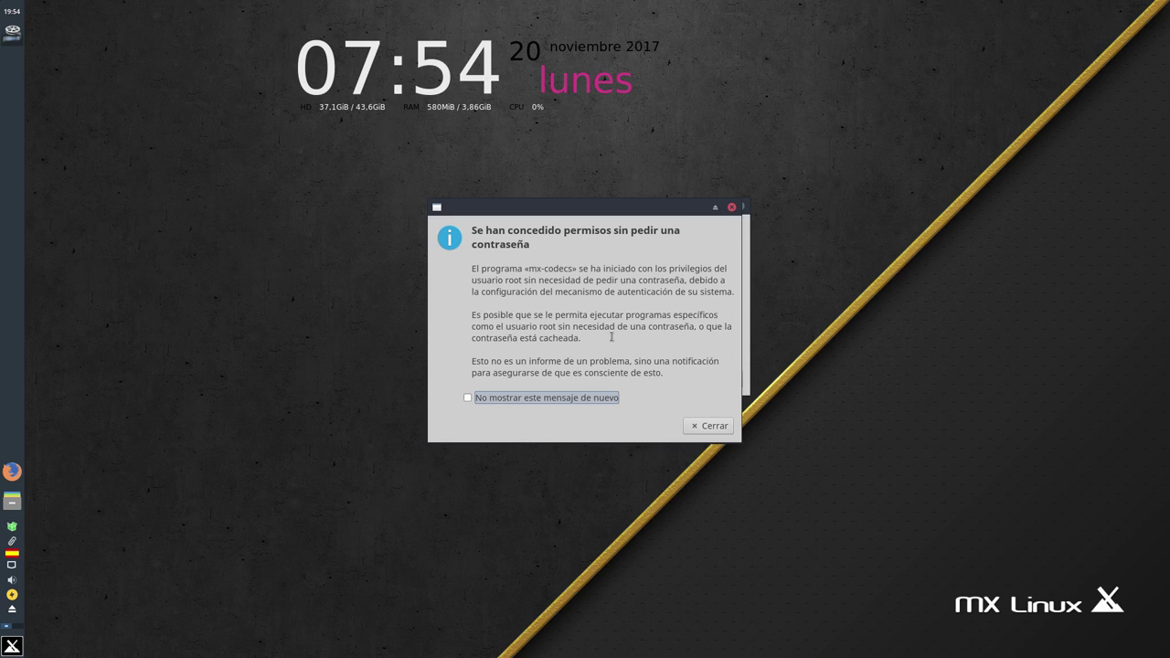
click(717, 430)
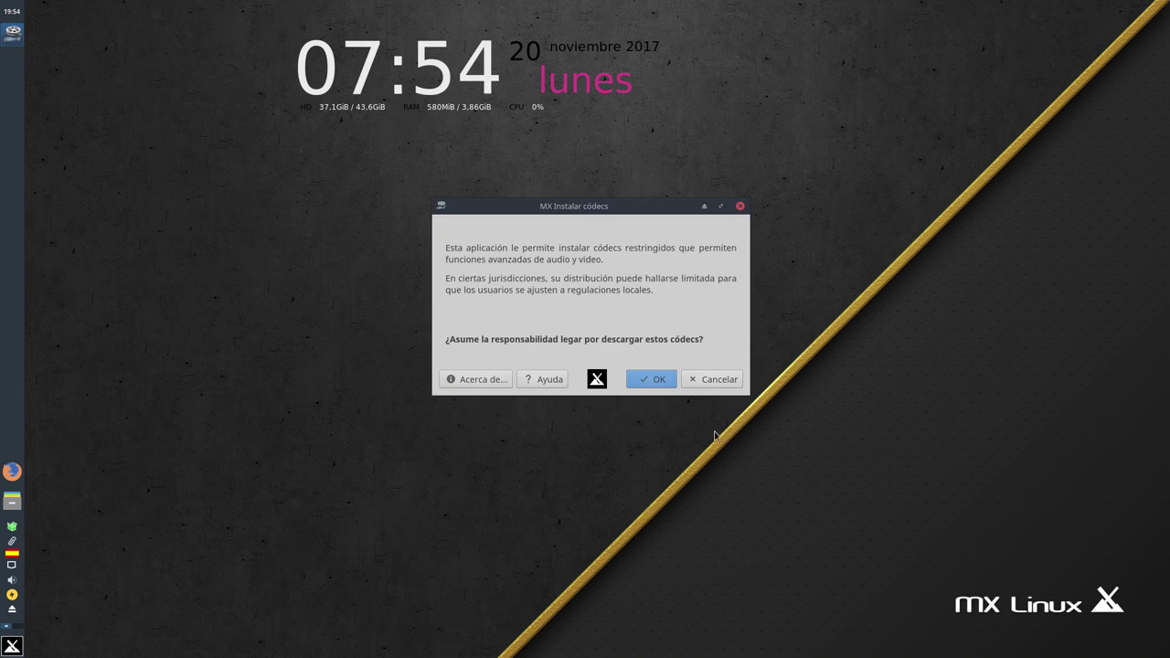
click(712, 380)
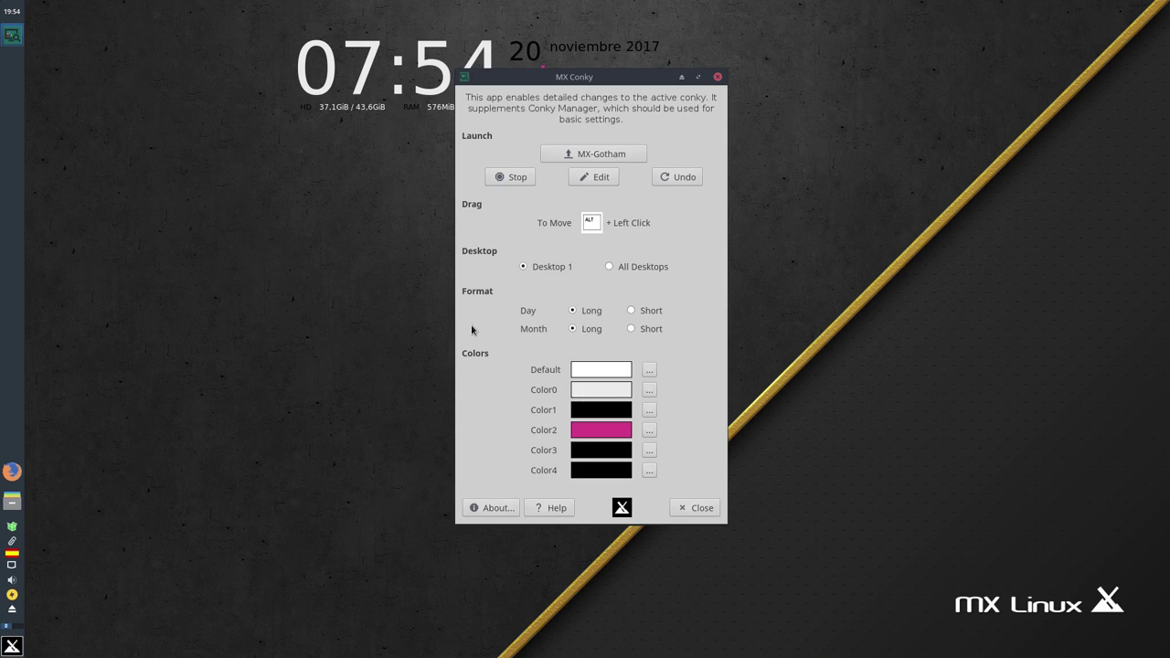
click(698, 508)
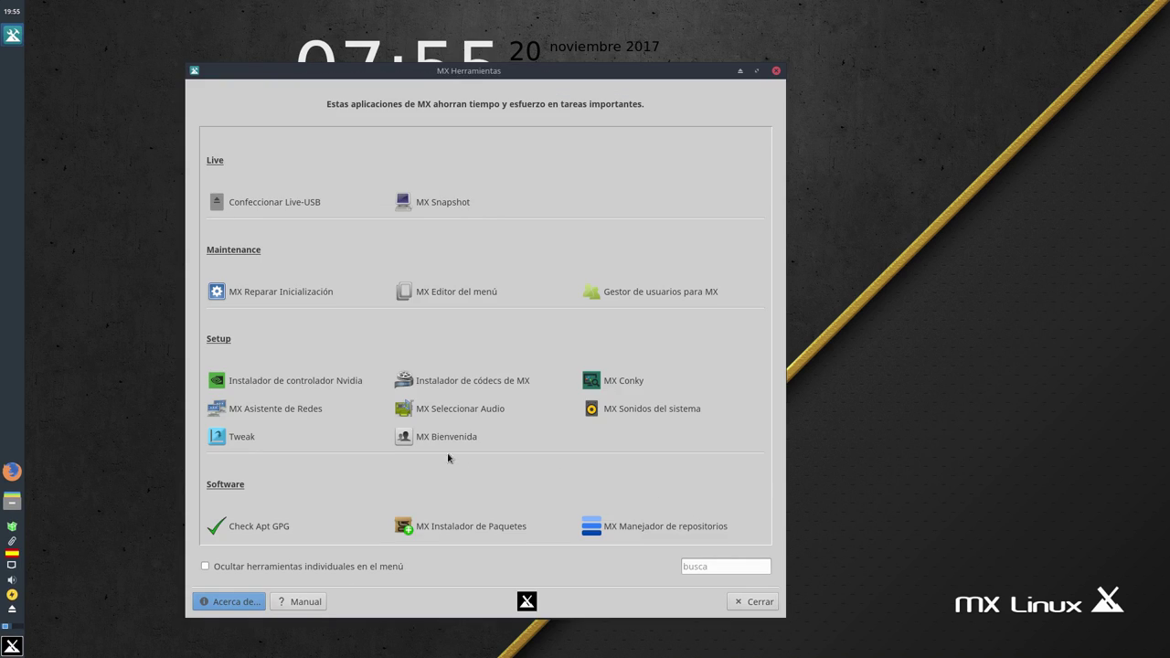
- Open MX Conky, move its window clear of the desktop clock, review its format and colour options, and close it
click(592, 381)
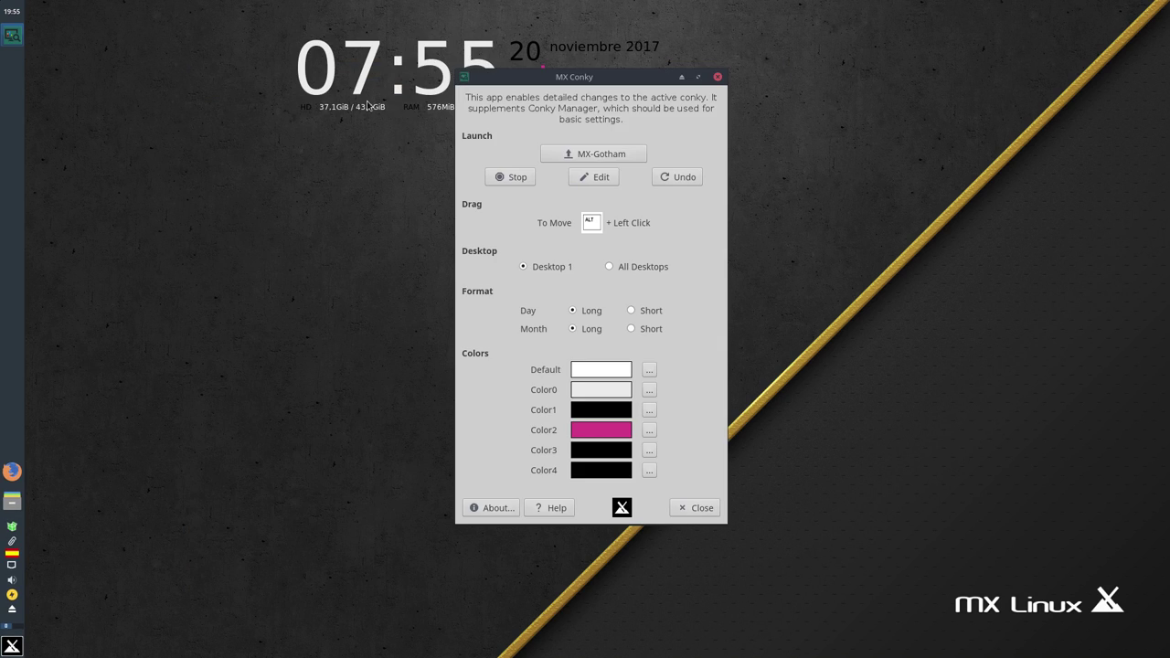
drag(587, 80, 891, 145)
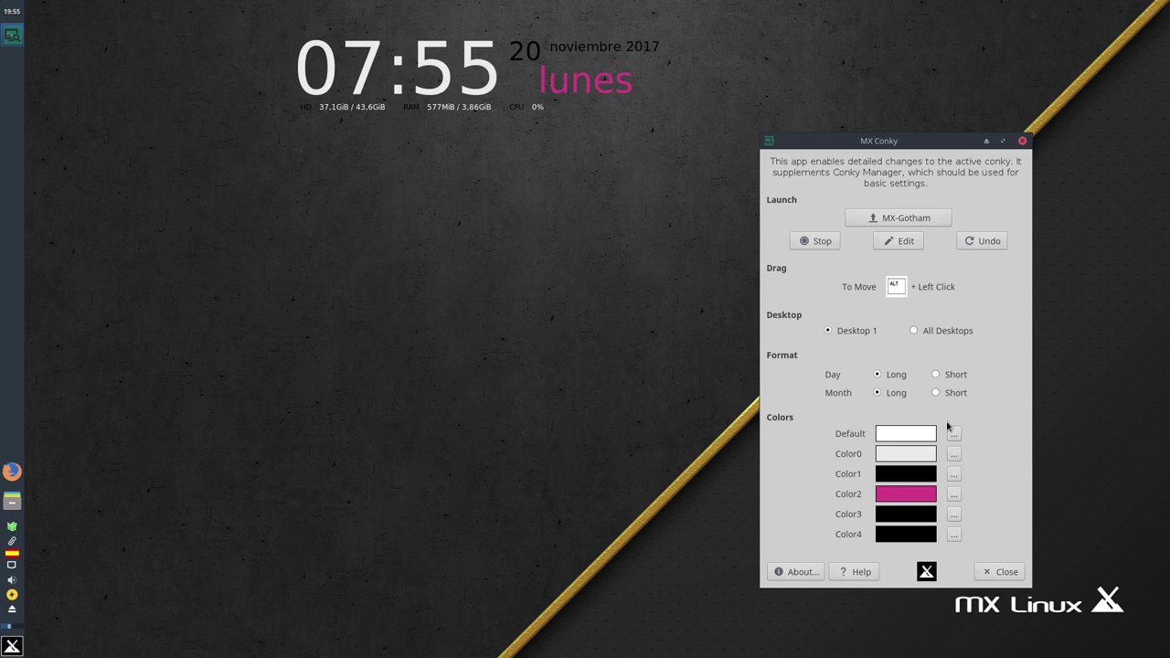
click(991, 570)
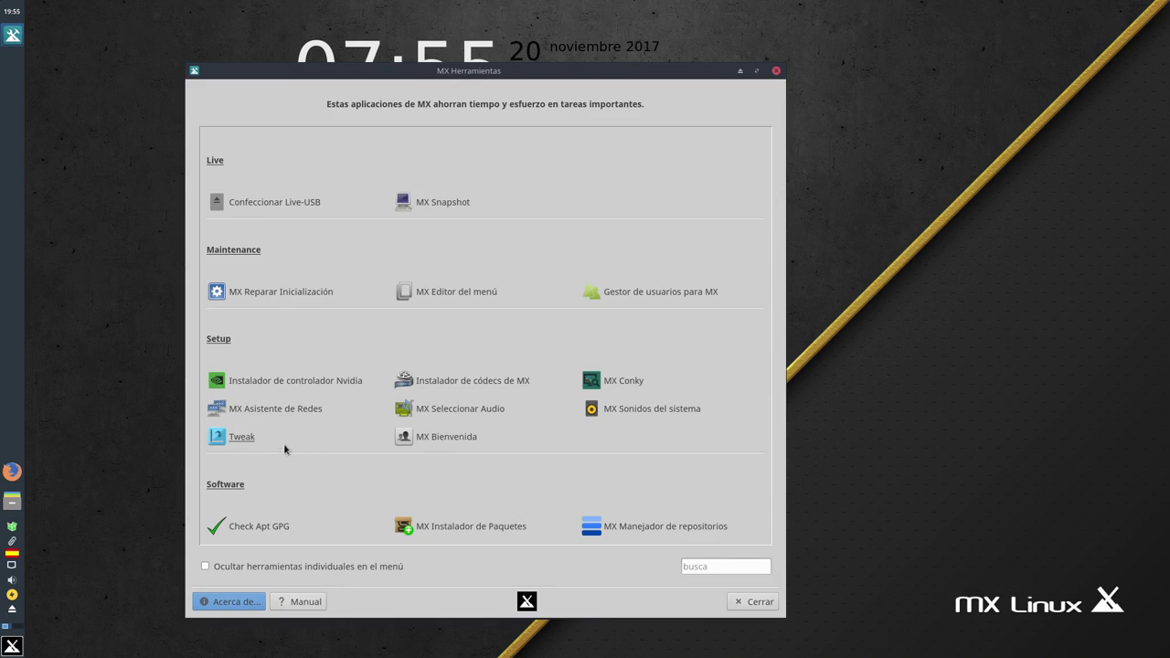
- Check the MX Seleccionar Audio tool and the MX Sonidos del sistema options, leaving both without changing anything
click(426, 416)
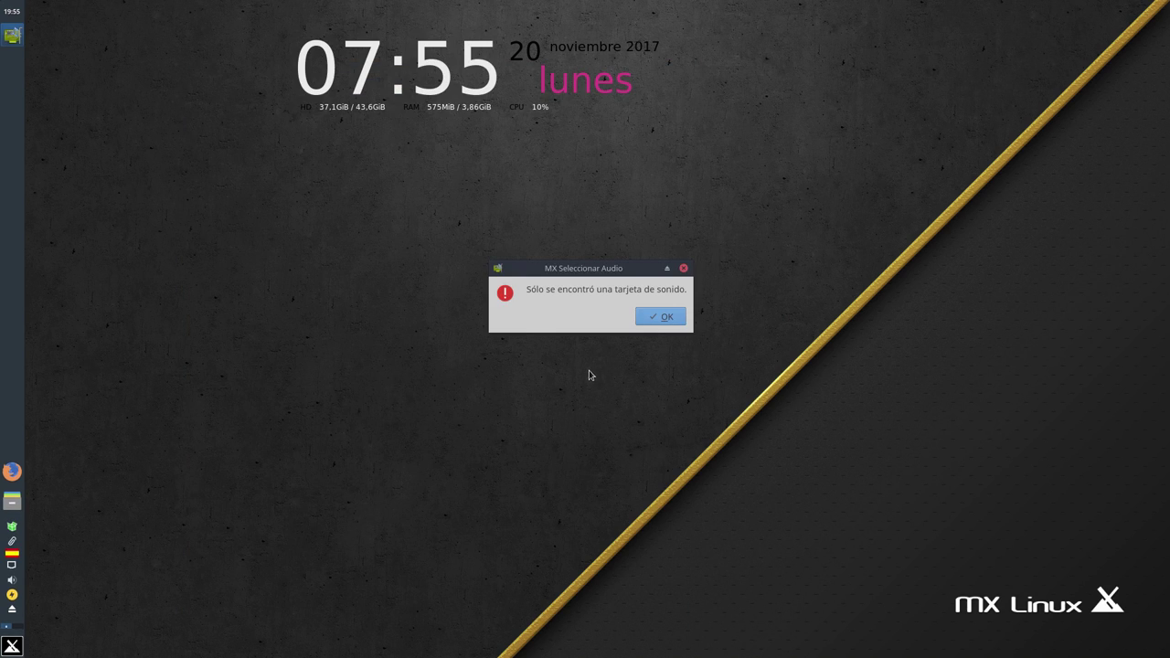
click(653, 320)
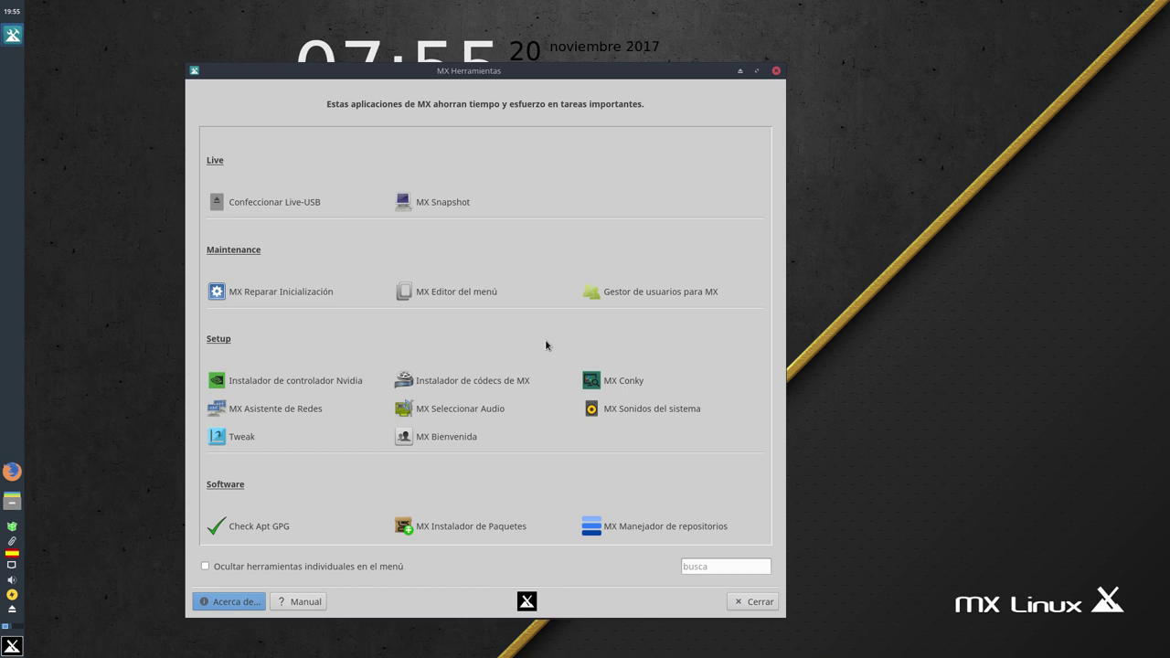
click(652, 411)
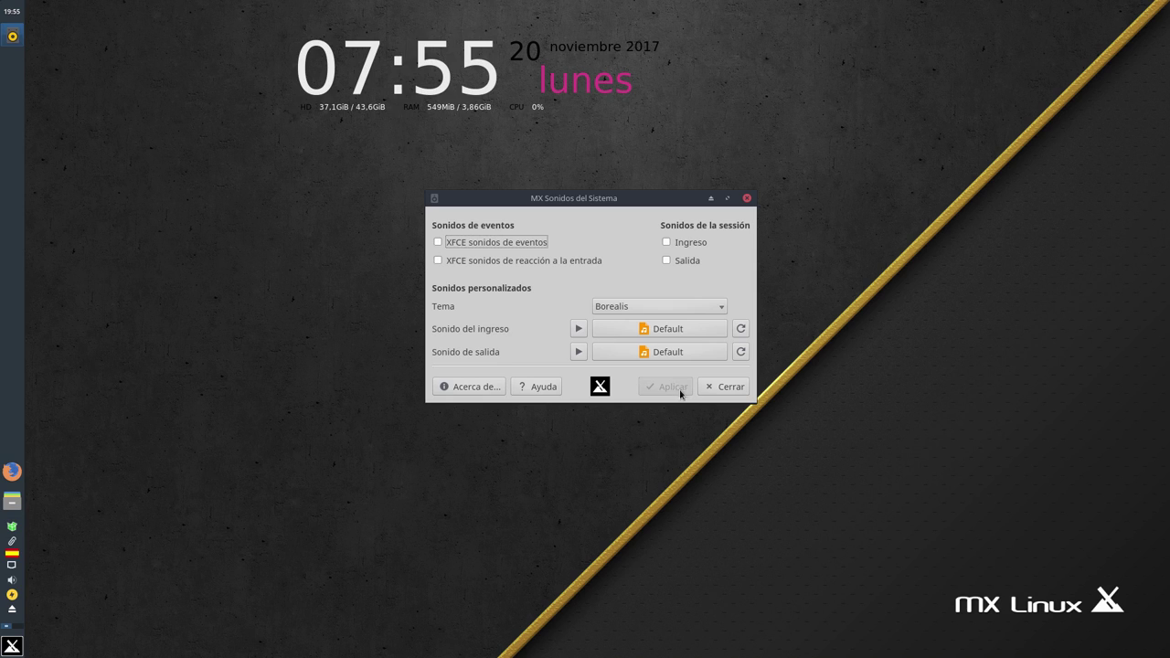
click(724, 386)
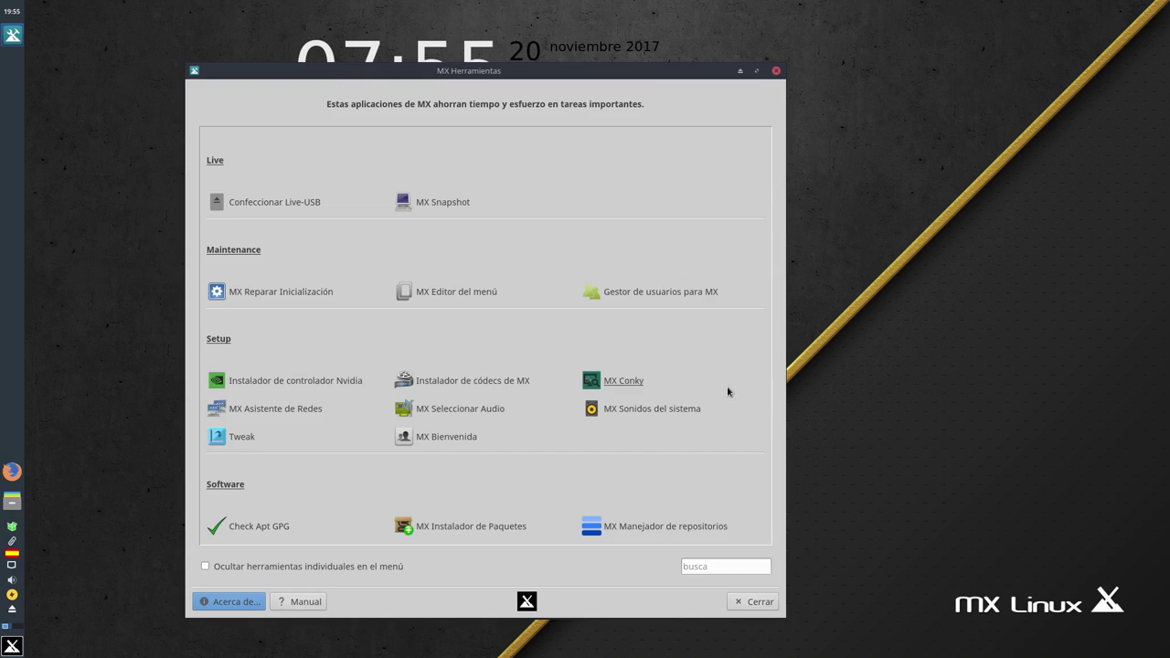
- Look through the Panel, Theme, Compositor and Other options of MX Tweak, and close it without applying changes
click(249, 441)
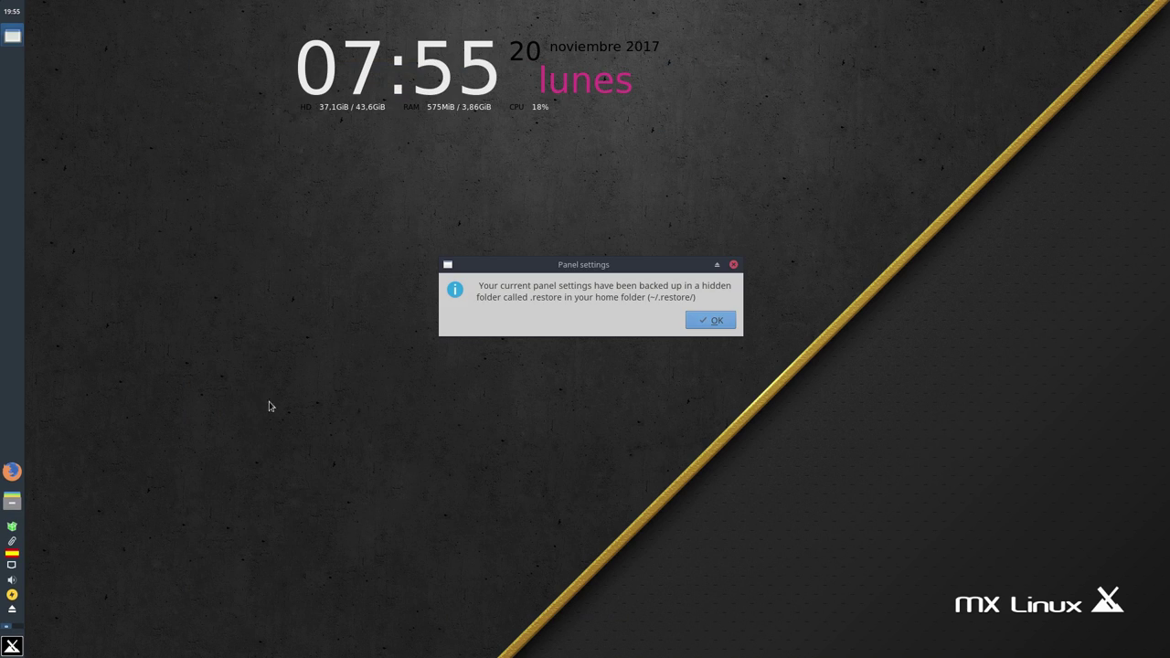
click(710, 322)
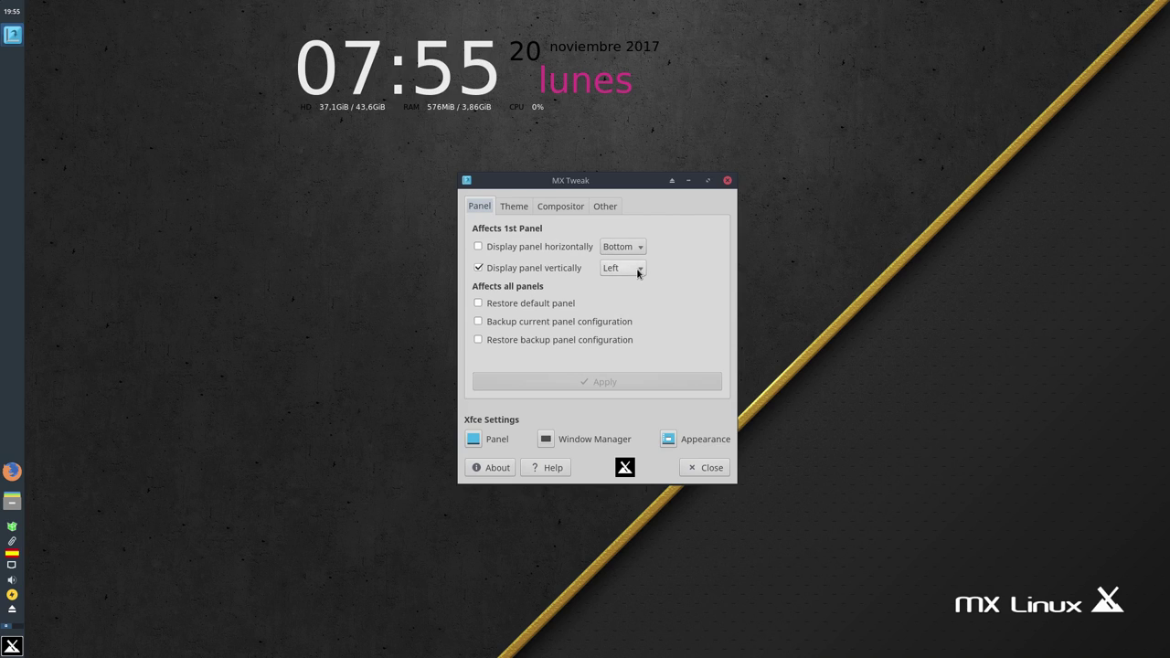
click(514, 205)
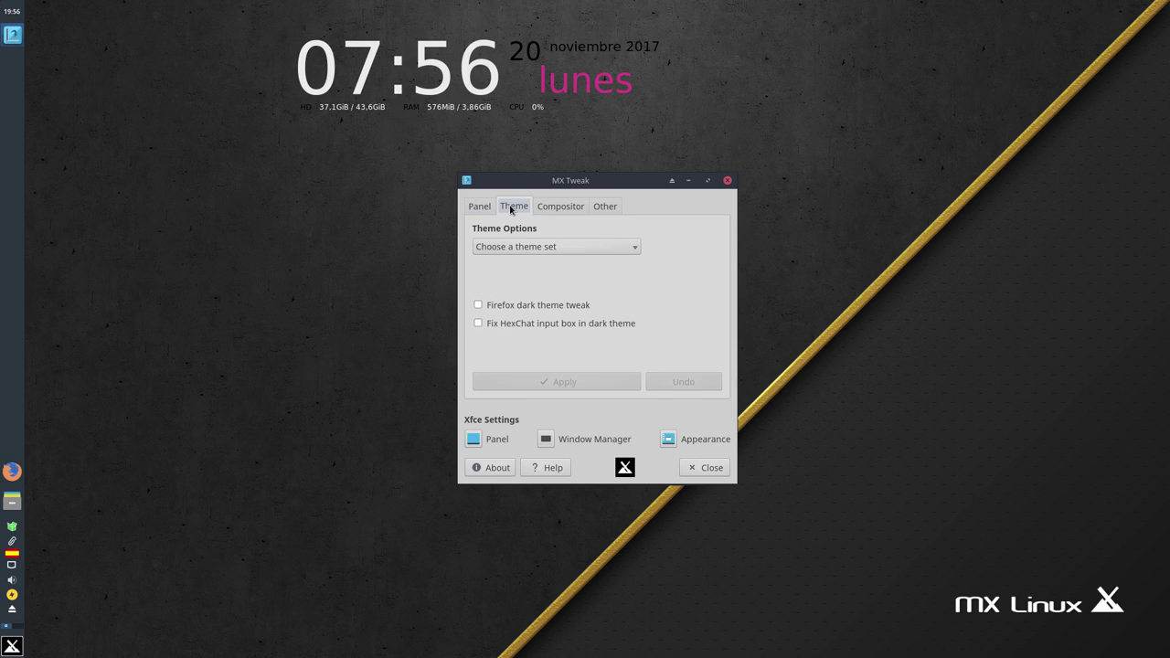
click(548, 206)
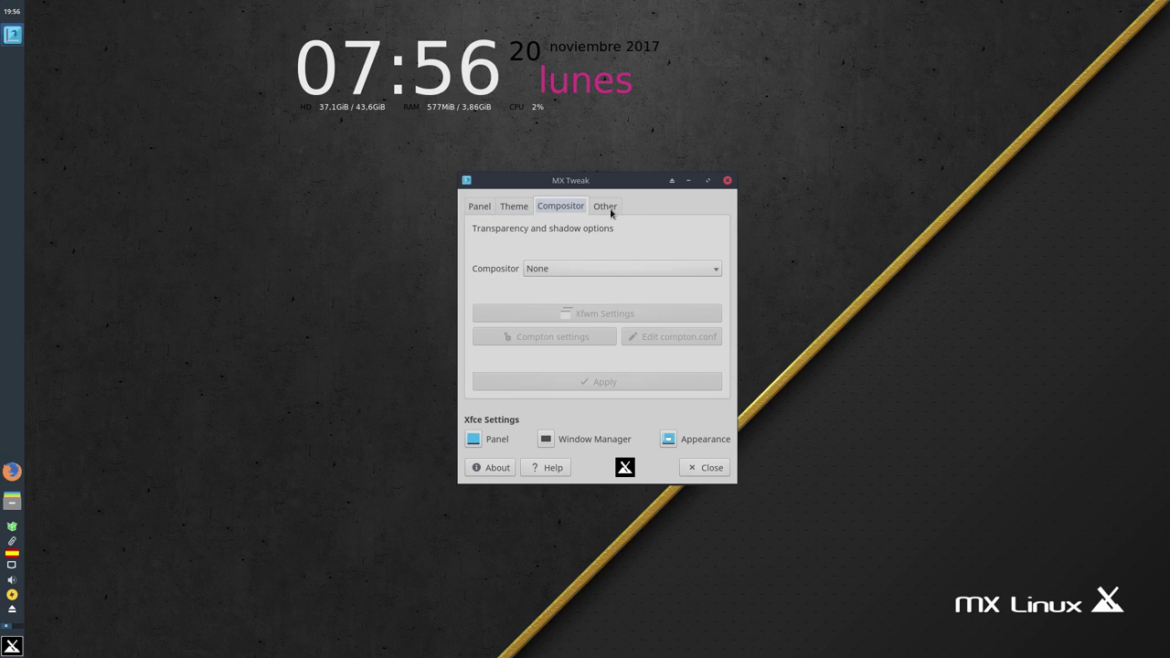
click(614, 208)
click(704, 468)
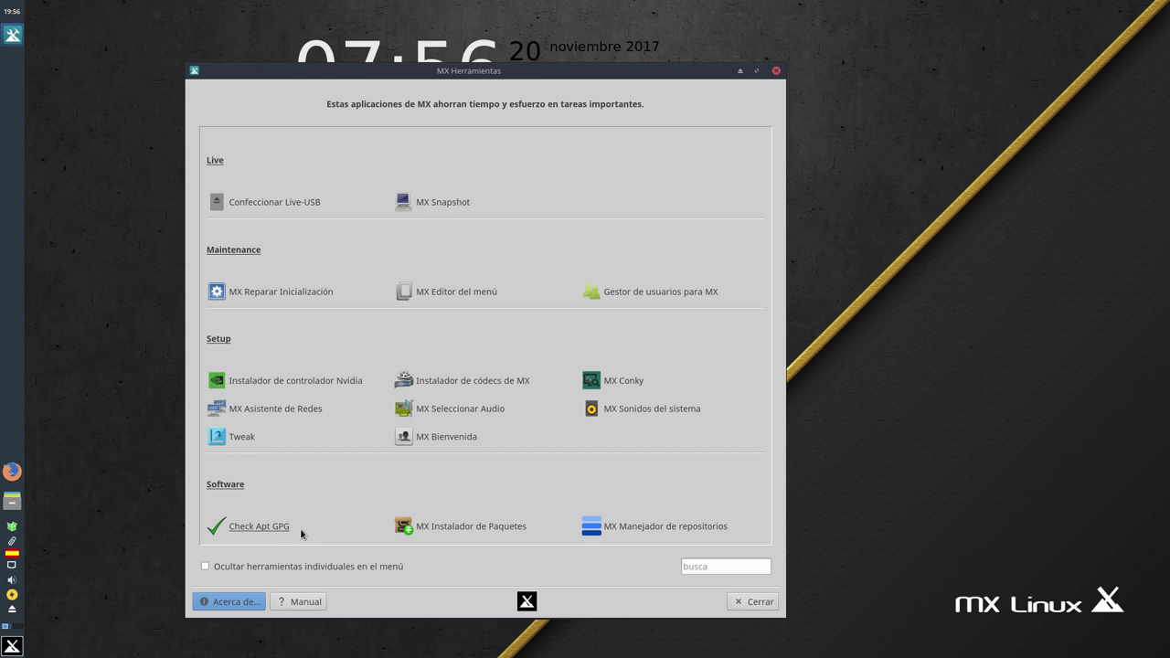
- Launch MX Instalador de Paquetes, reposition and enlarge its window, and check the full app catalogue's repository choices without loading one
click(449, 529)
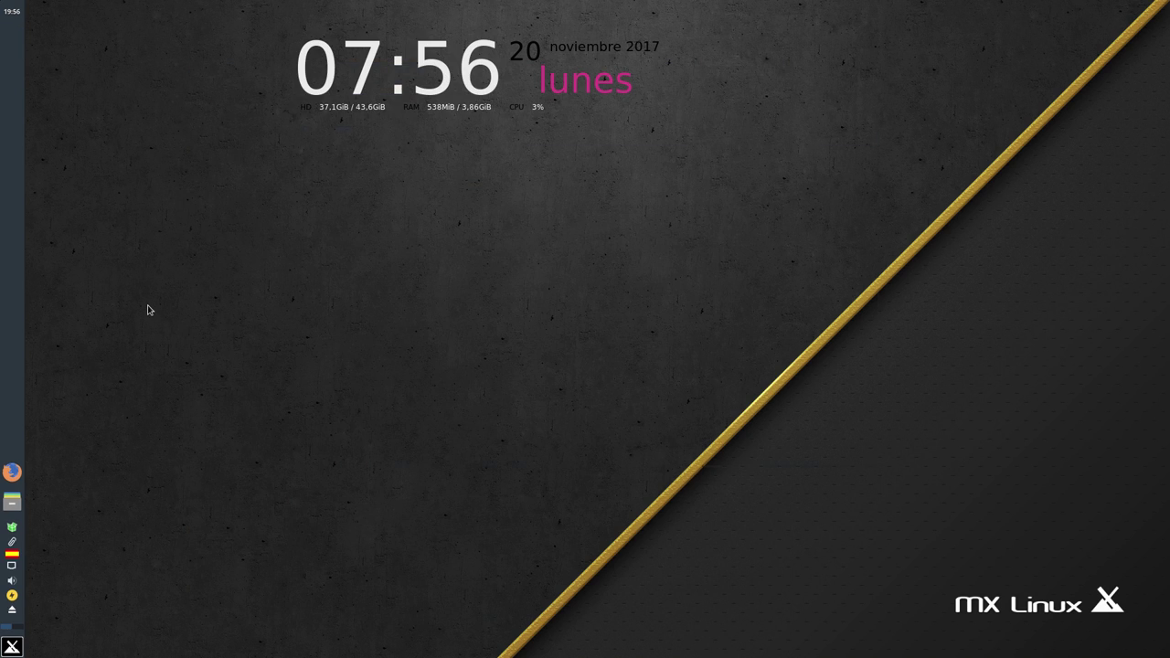
click(703, 430)
drag(604, 146, 445, 108)
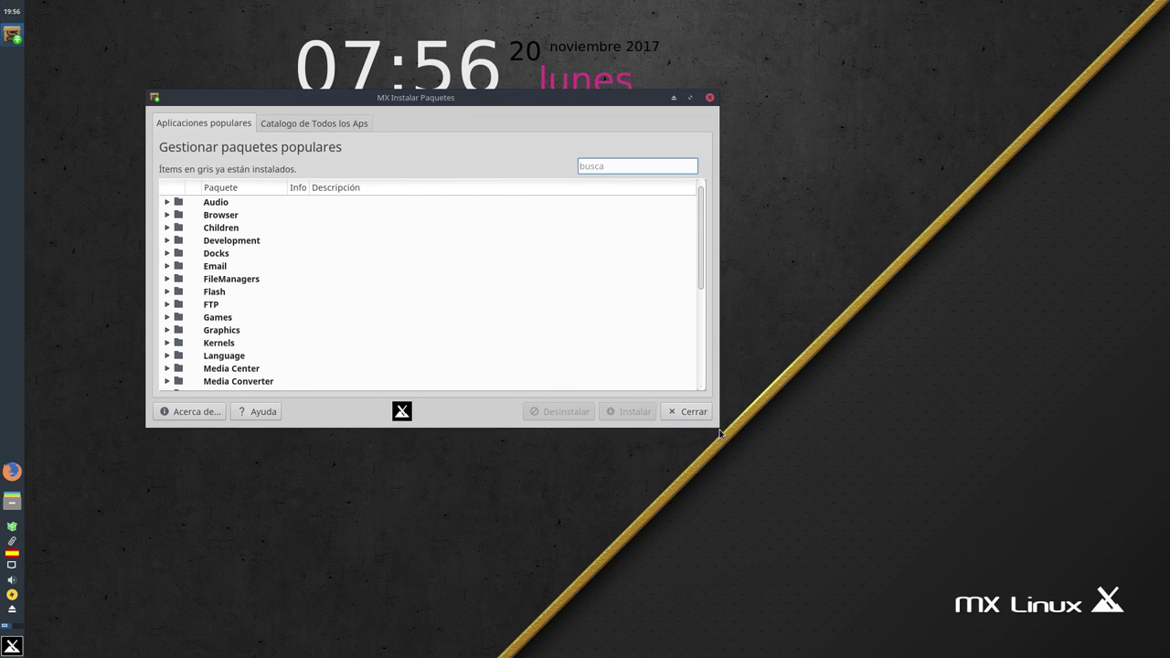
drag(719, 423, 761, 513)
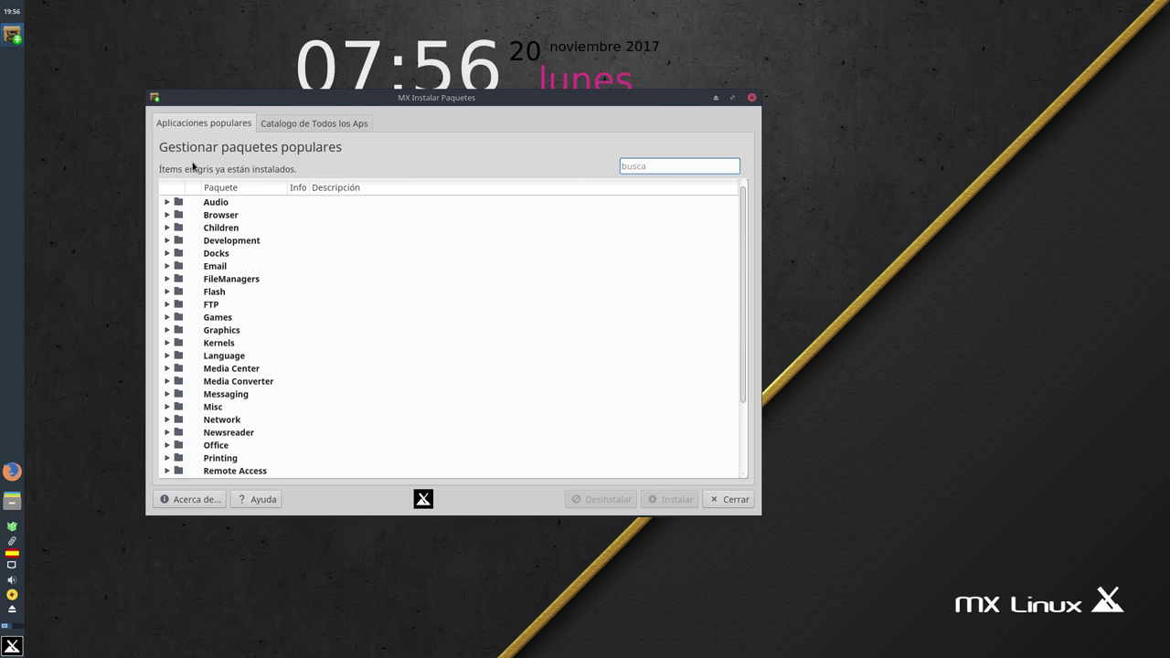
click(319, 128)
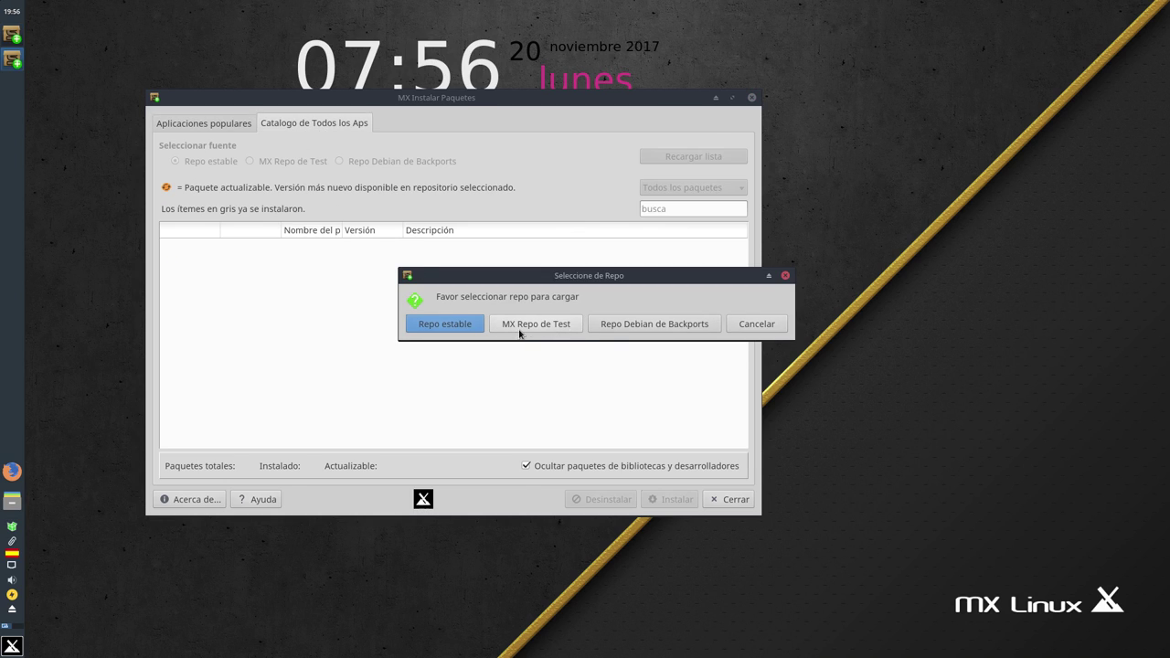
click(756, 325)
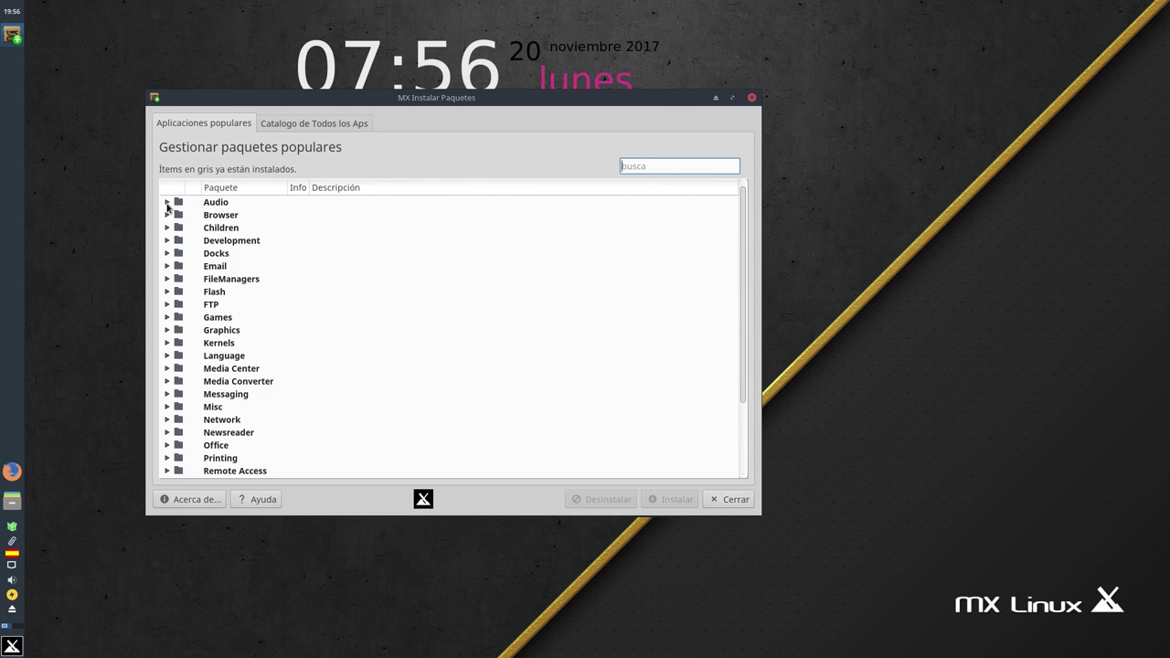
- Mark Audacious for installation in the Audio category of the popular applications, and collapse the category
click(167, 203)
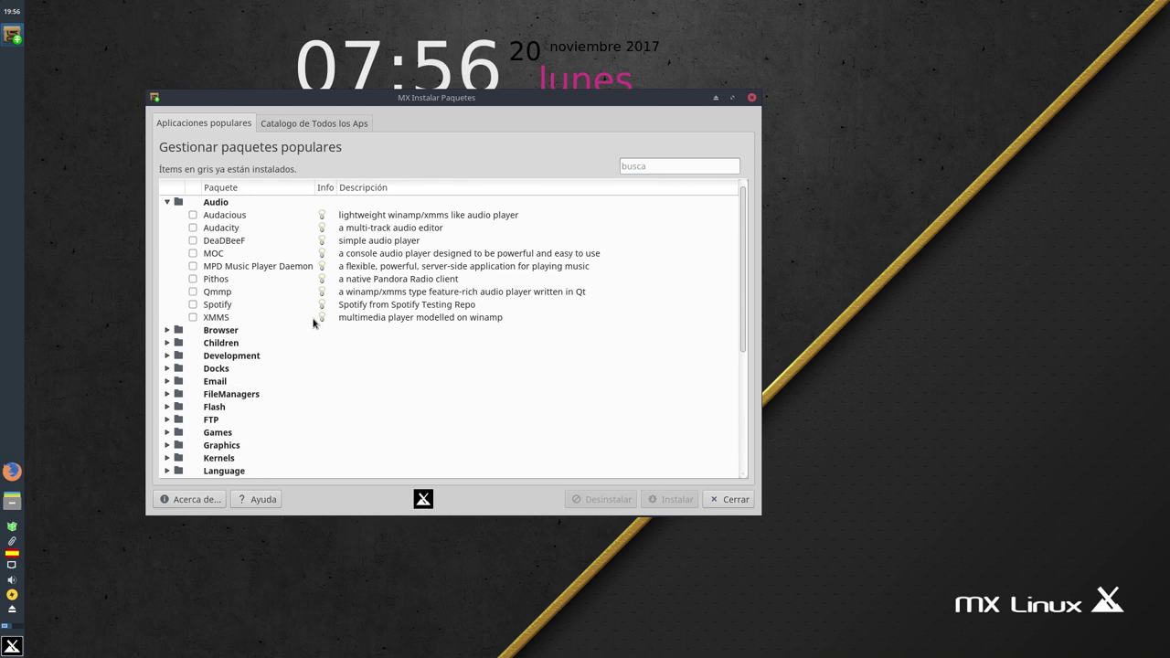
click(193, 216)
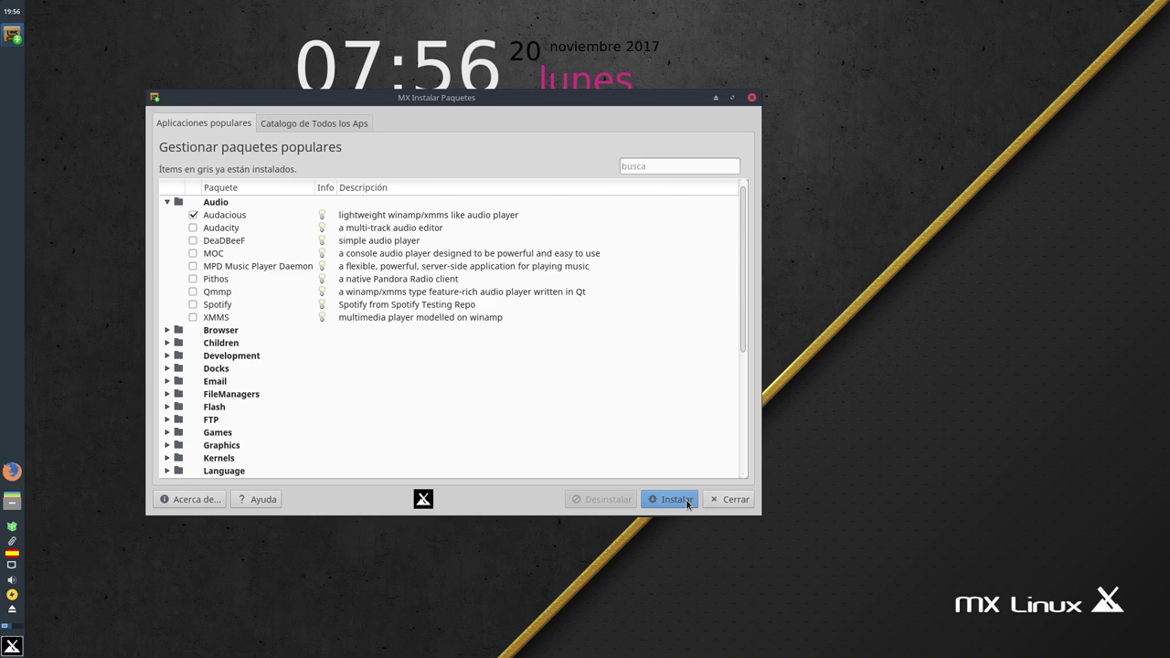
click(168, 203)
- Review the packages offered in the Video and Network categories, and close the package installer without installing anything
scroll(302, 363, down, 3)
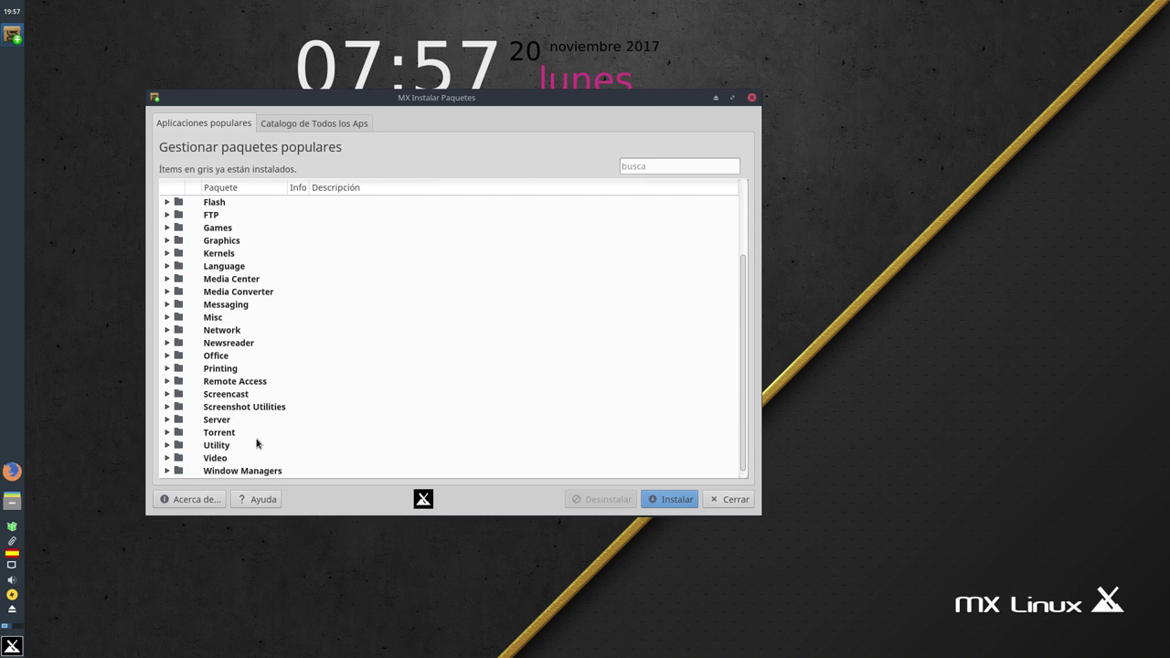
click(166, 460)
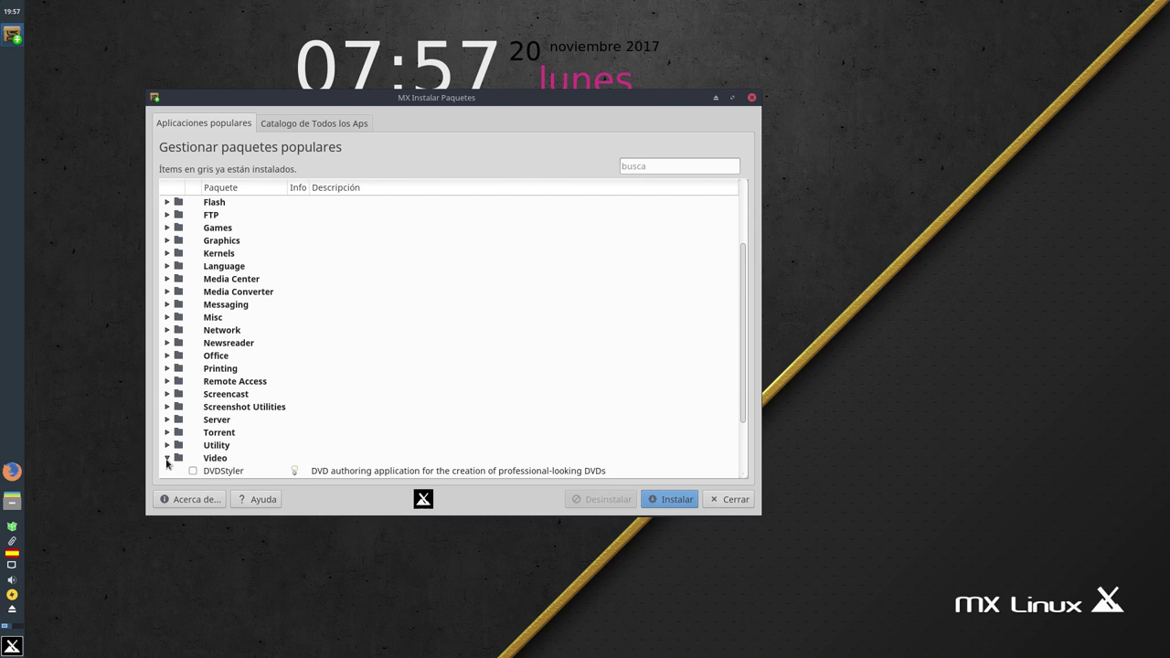
scroll(384, 407, down, 2)
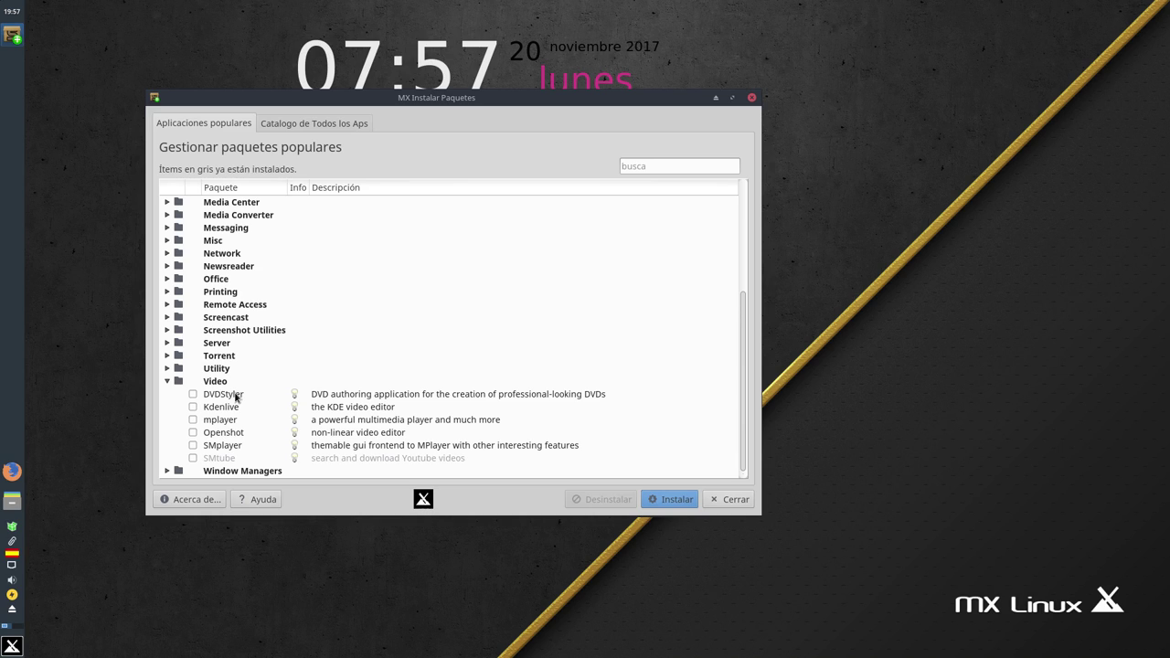
click(167, 382)
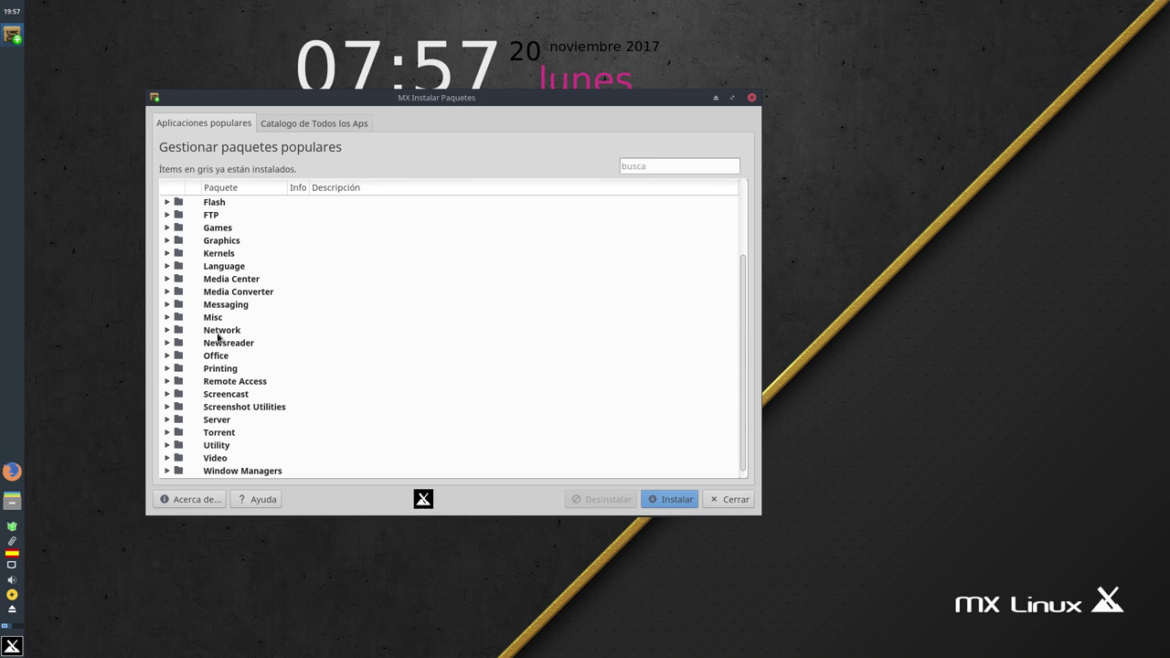
click(169, 330)
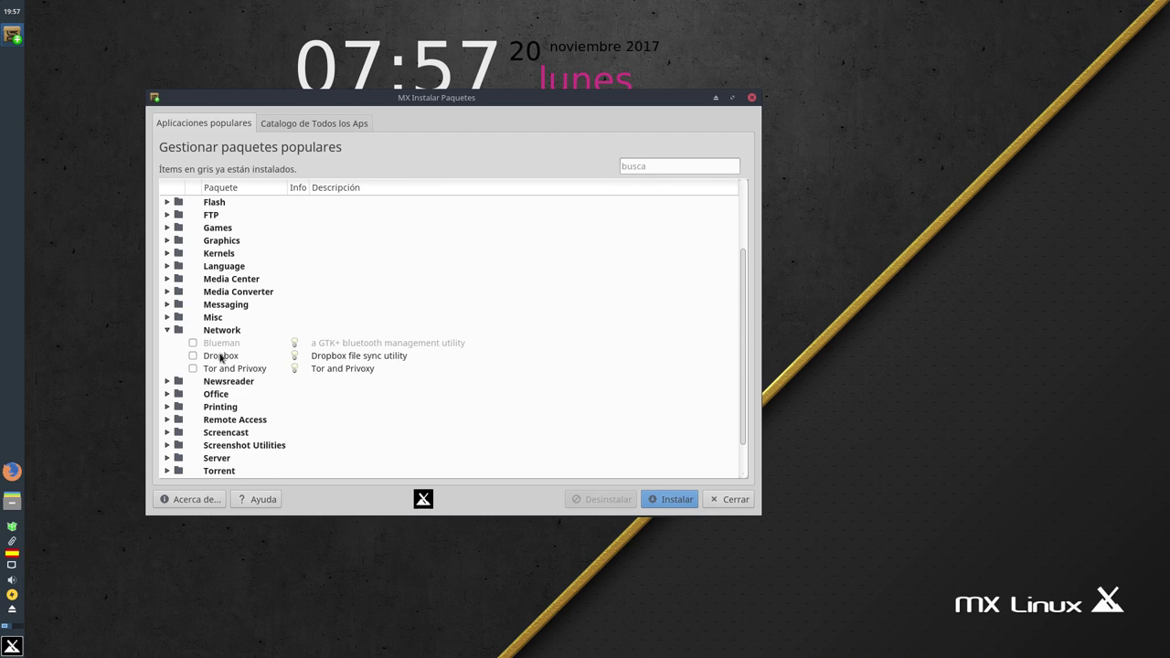
click(168, 330)
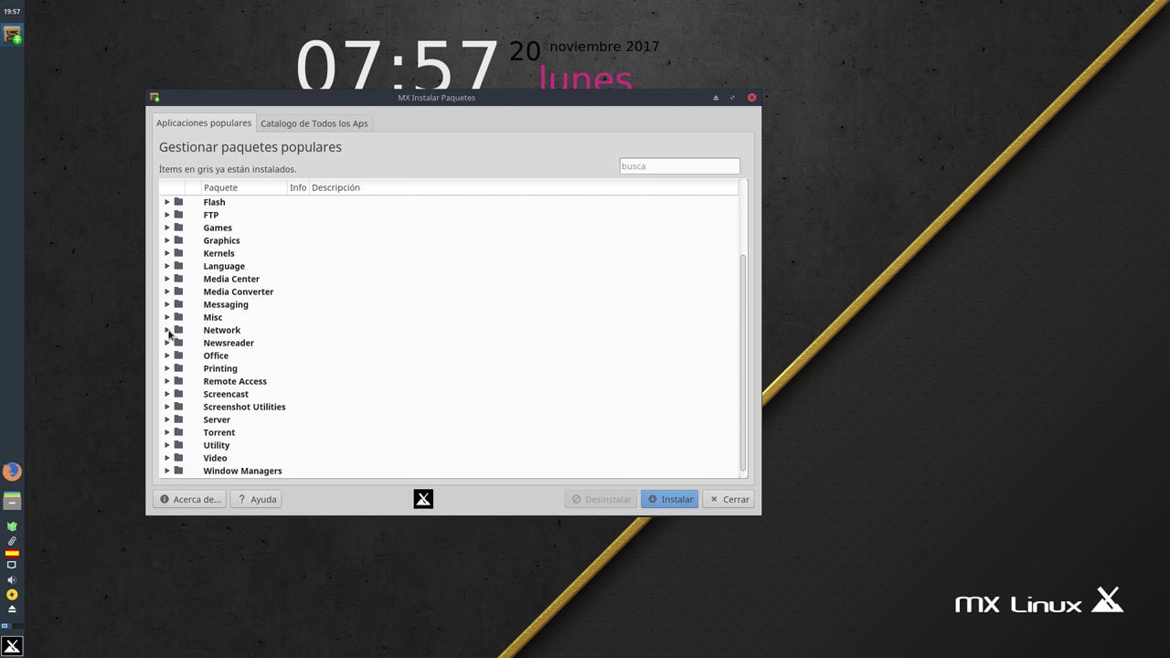
click(736, 502)
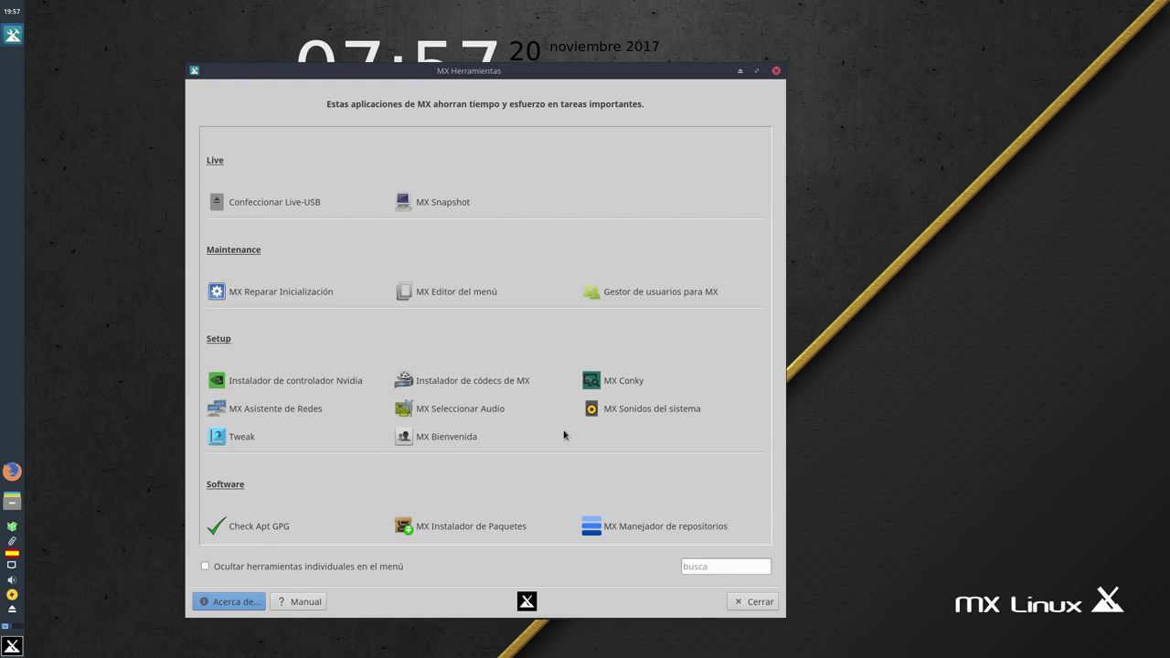
- Examine the MX, Debian and personal repository lists in MX Manejador de repositorios, and close it without applying changes
click(653, 528)
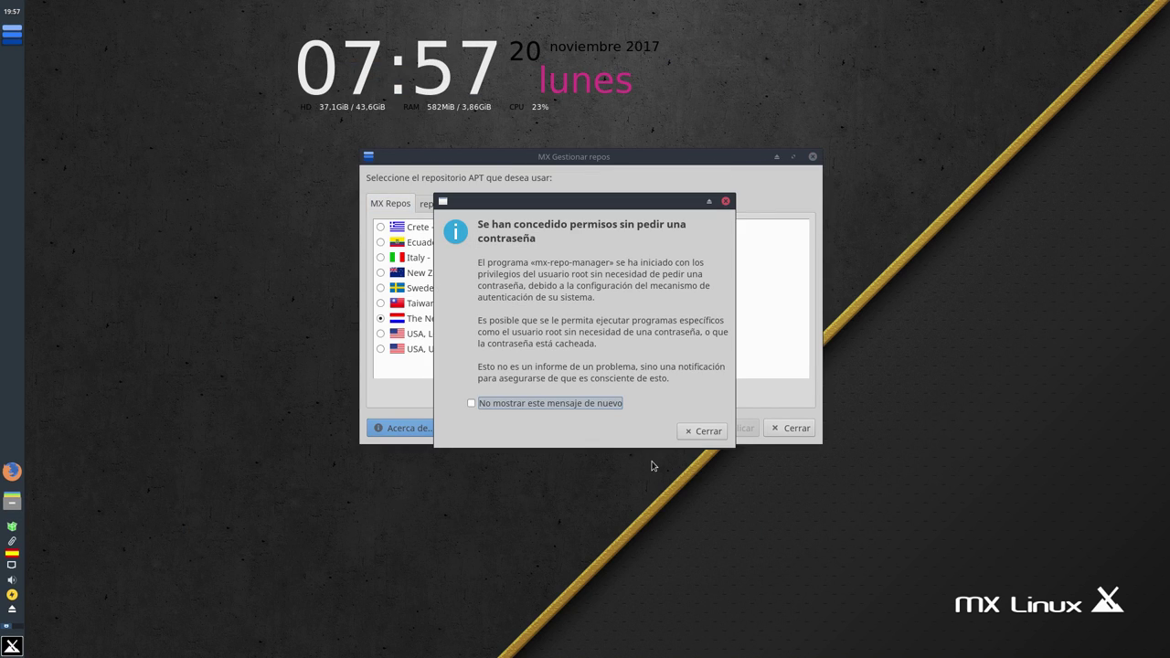
click(702, 431)
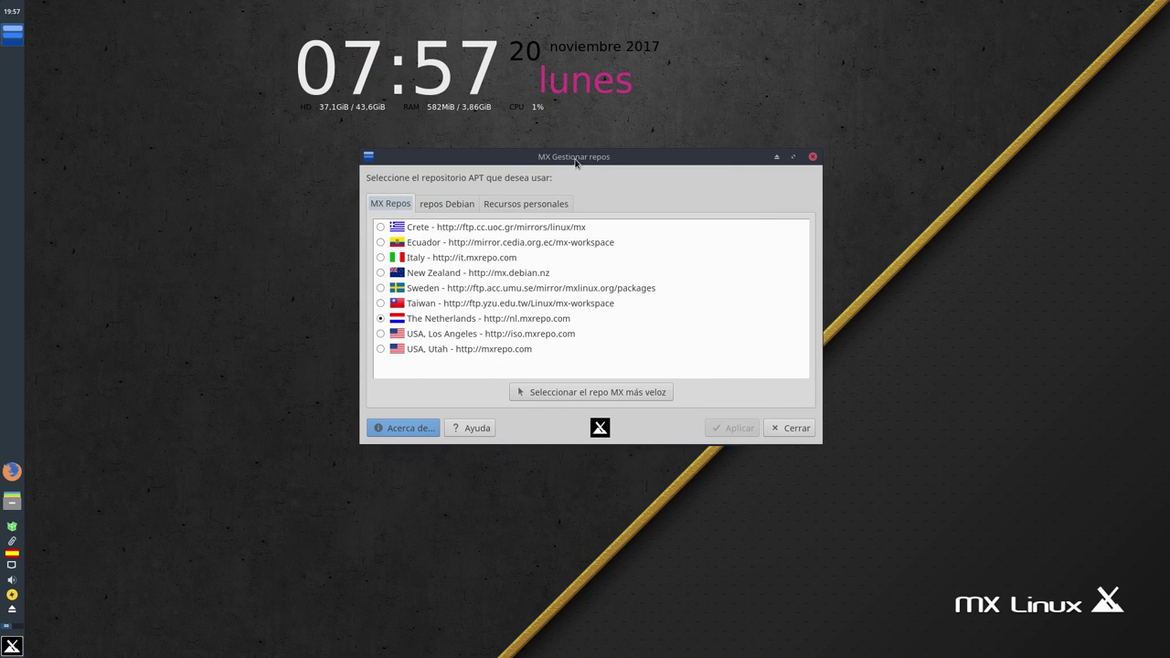
drag(575, 161, 399, 129)
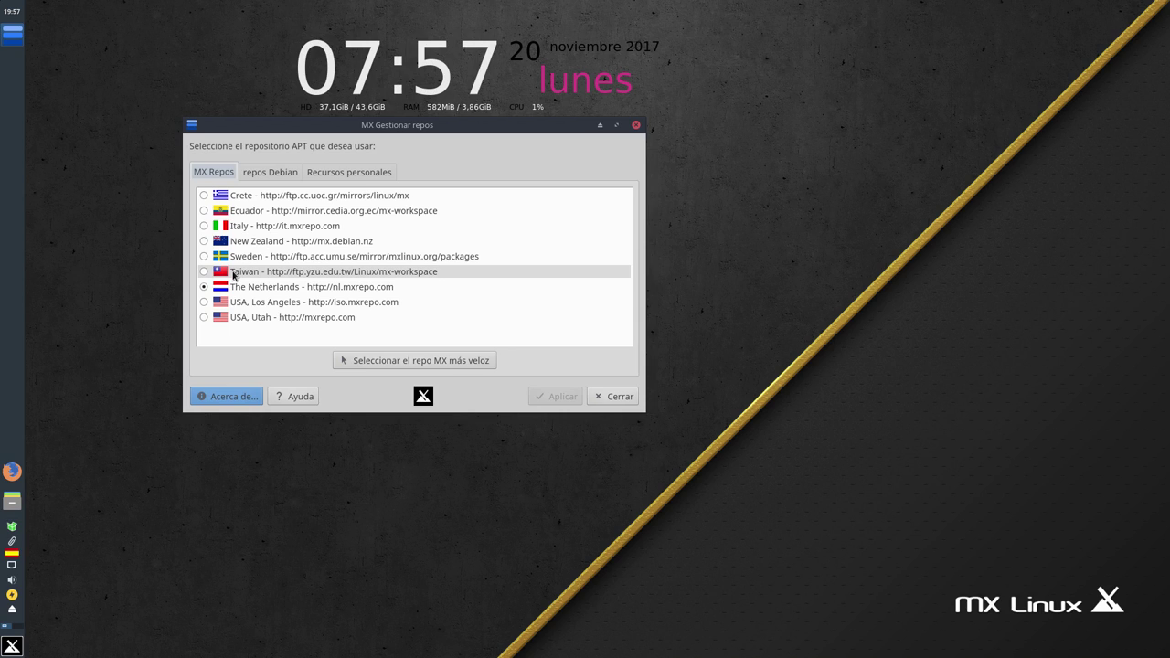
click(263, 174)
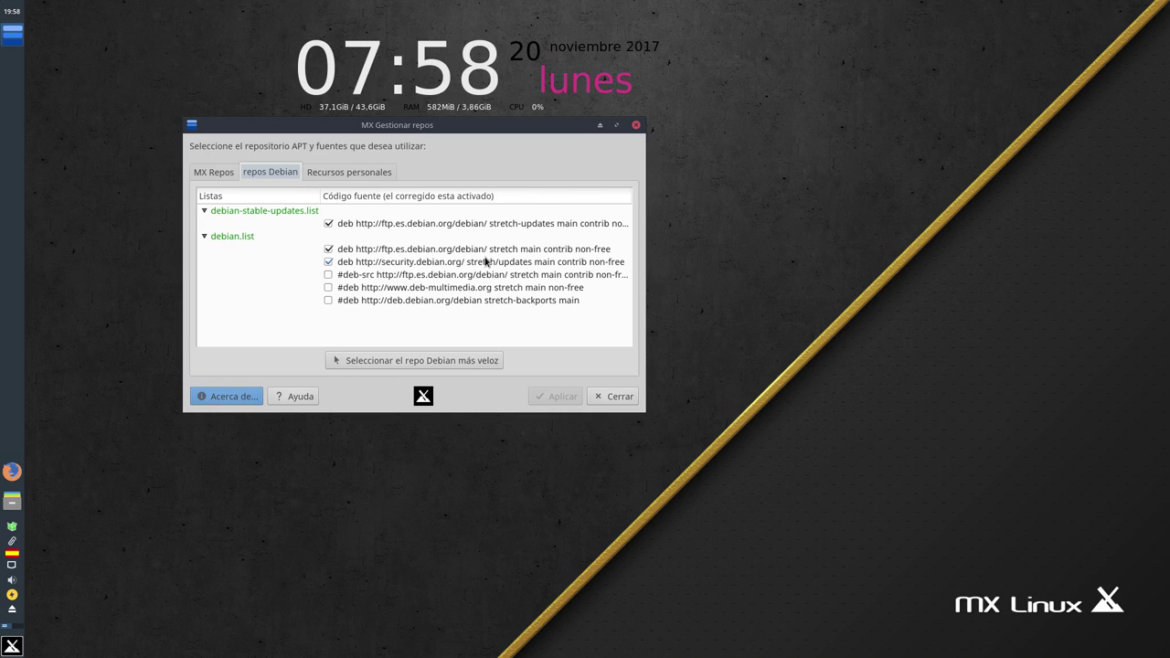
click(365, 173)
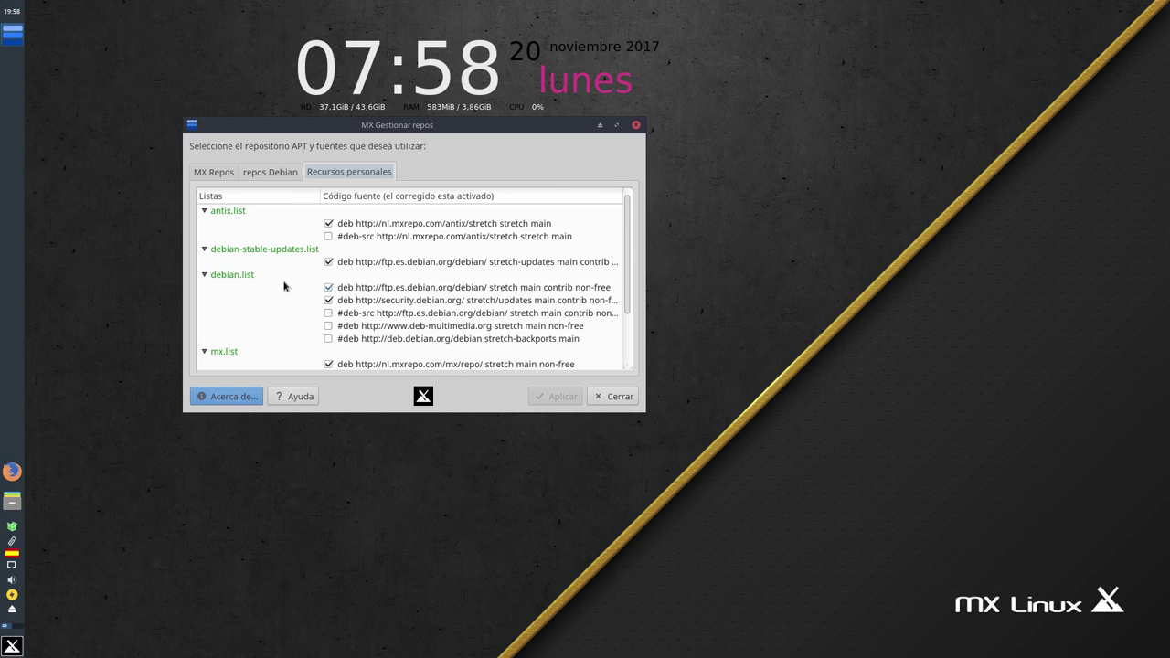
scroll(329, 302, down, 2)
click(328, 301)
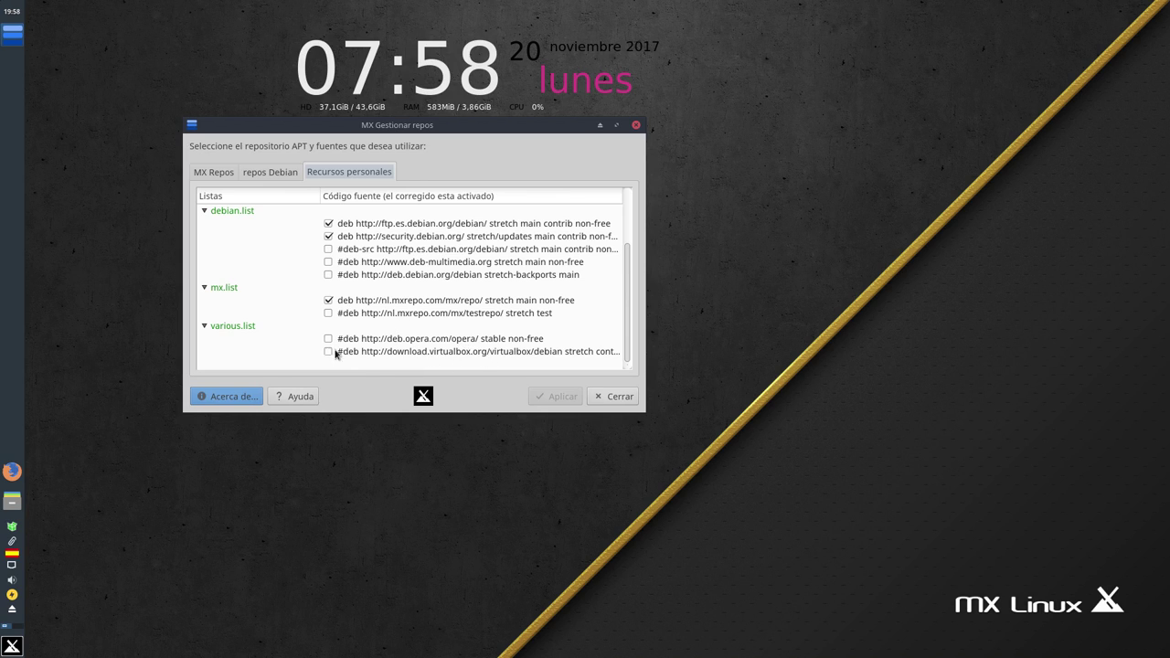
scroll(388, 342, up, 3)
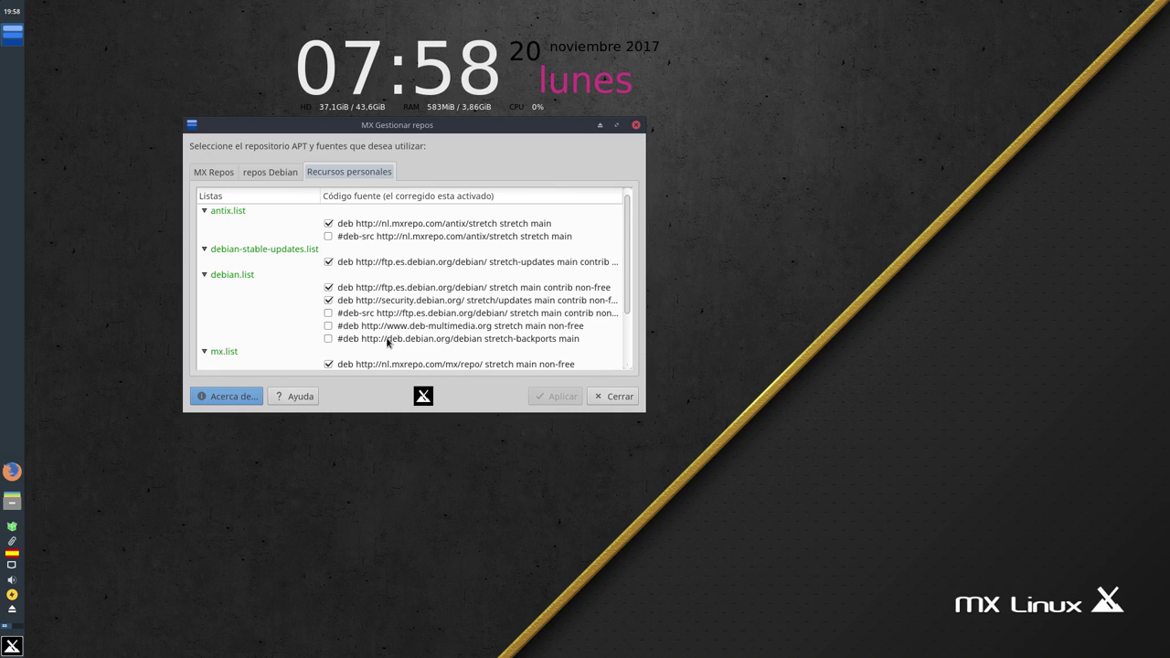
click(622, 397)
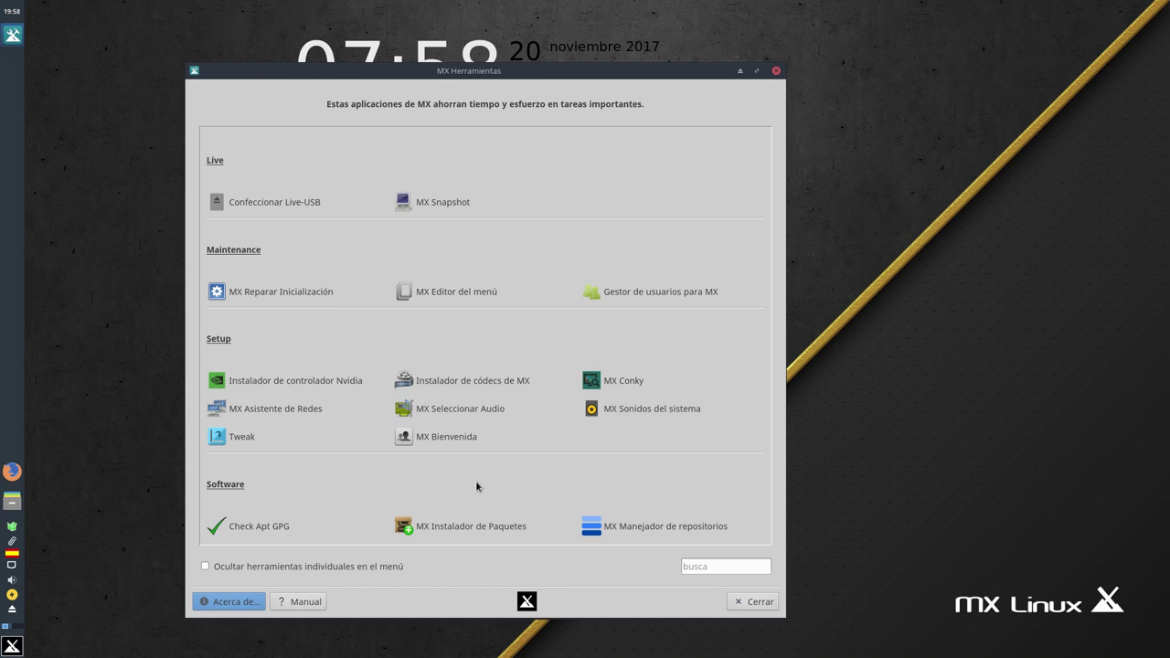
- Close MX Herramientas and open the desktop's applications menu
click(752, 603)
click(13, 647)
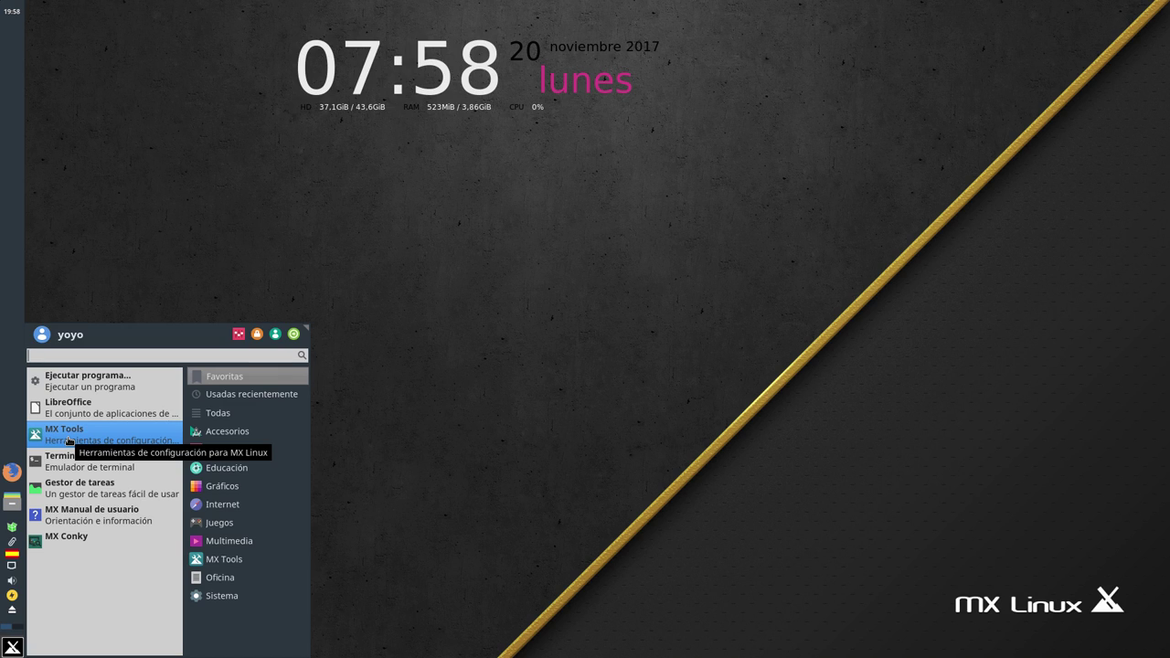
- Look over the desktop, format and colour options in MX Conky, and close it without changing anything
click(69, 537)
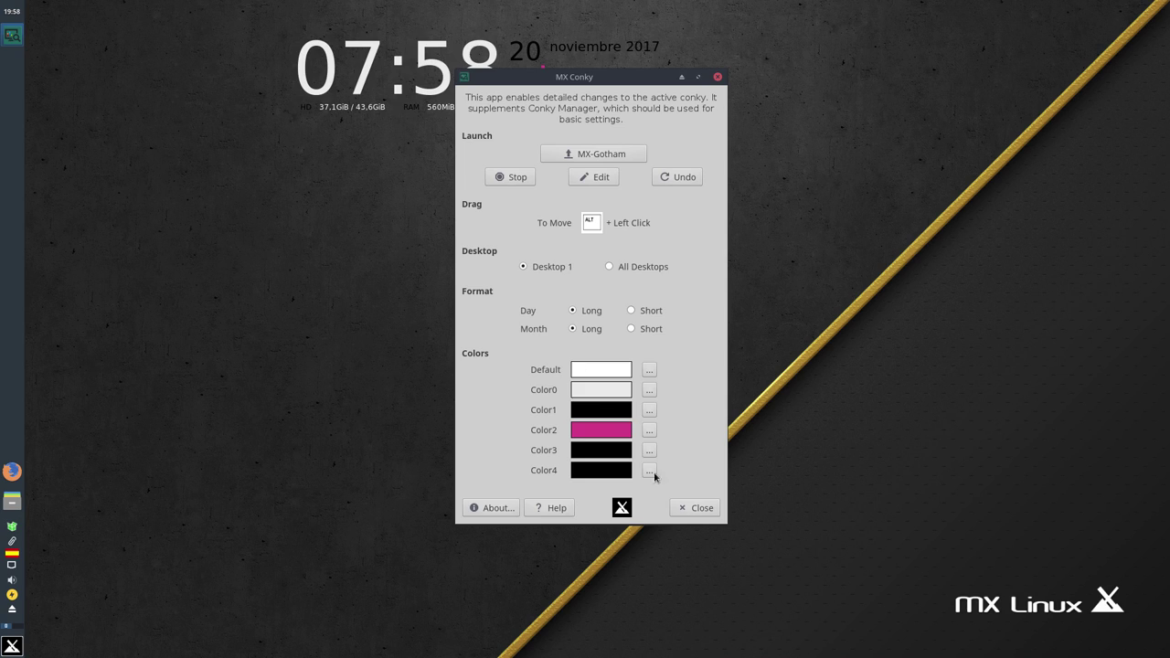
click(695, 508)
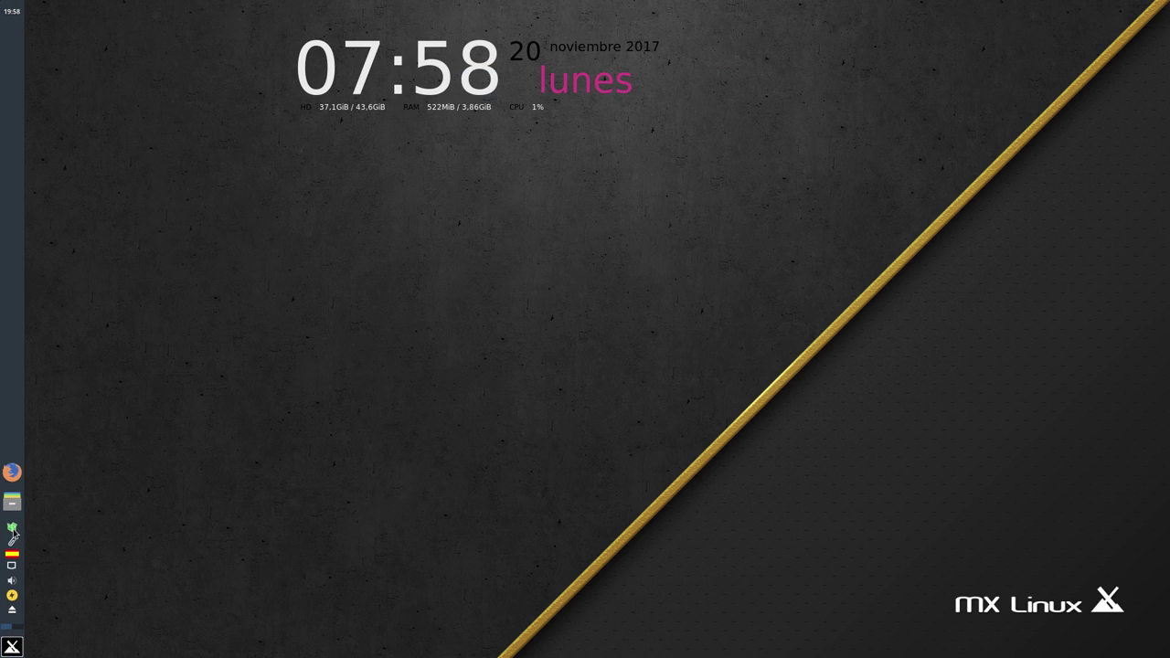
- Open the MX Apt Notifier update preview, enlarge its window and review the packages listed for apt-get dist-upgrade
mouse_move(14, 533)
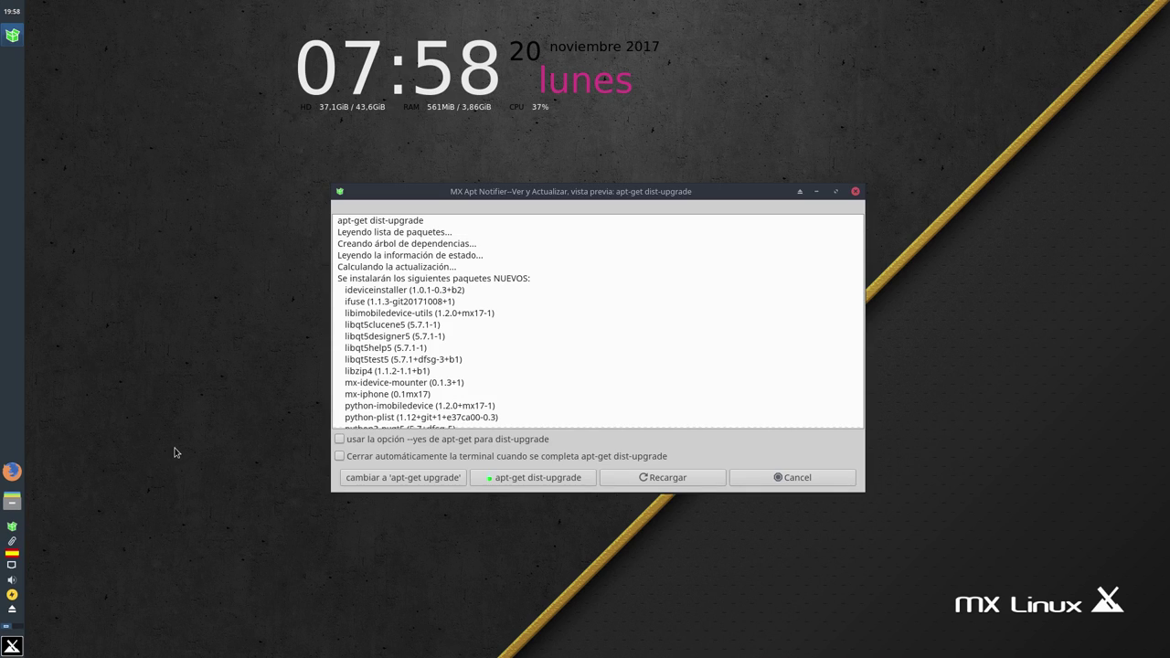
drag(484, 194, 256, 67)
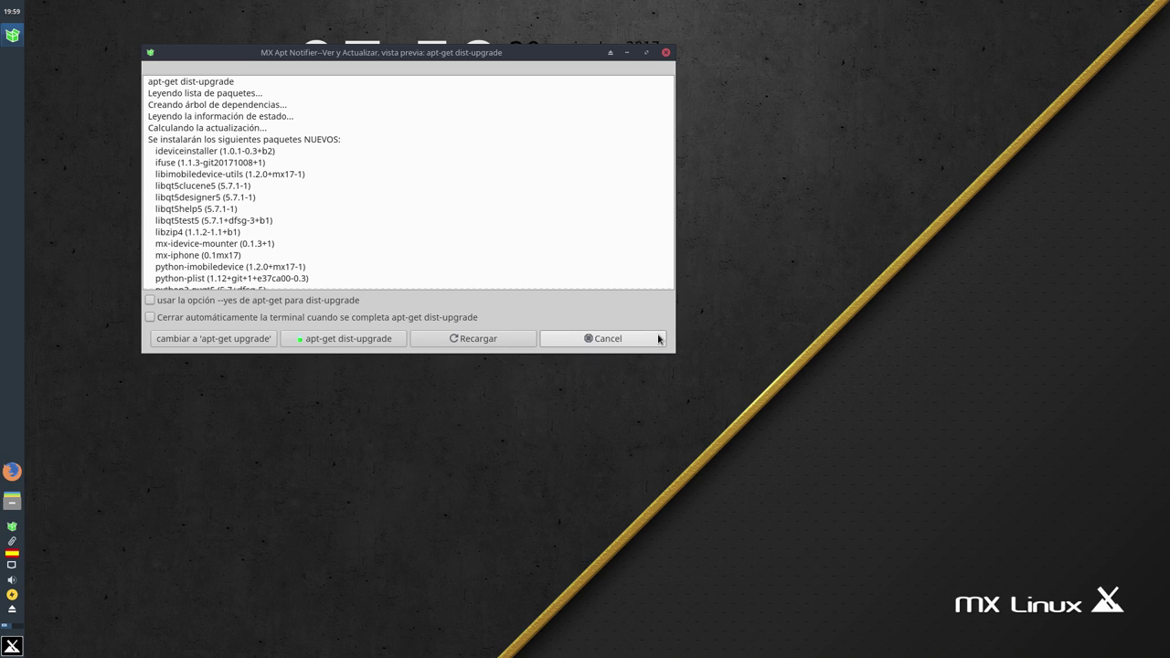
drag(465, 52, 507, 207)
drag(728, 203, 1055, 52)
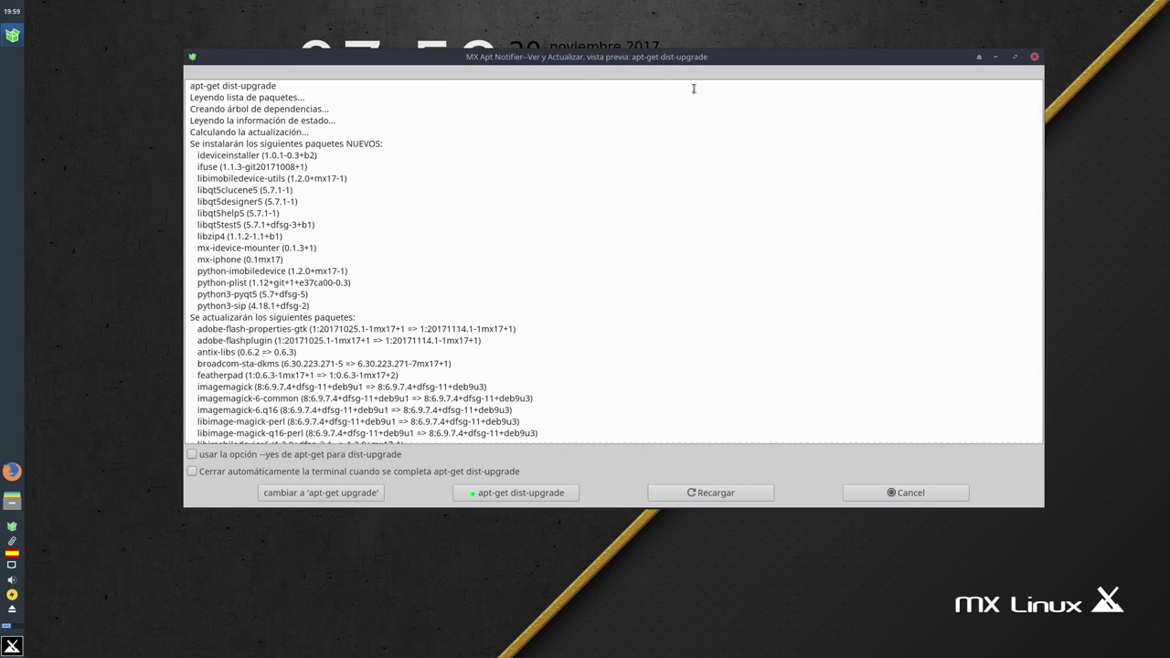
drag(609, 59, 547, 57)
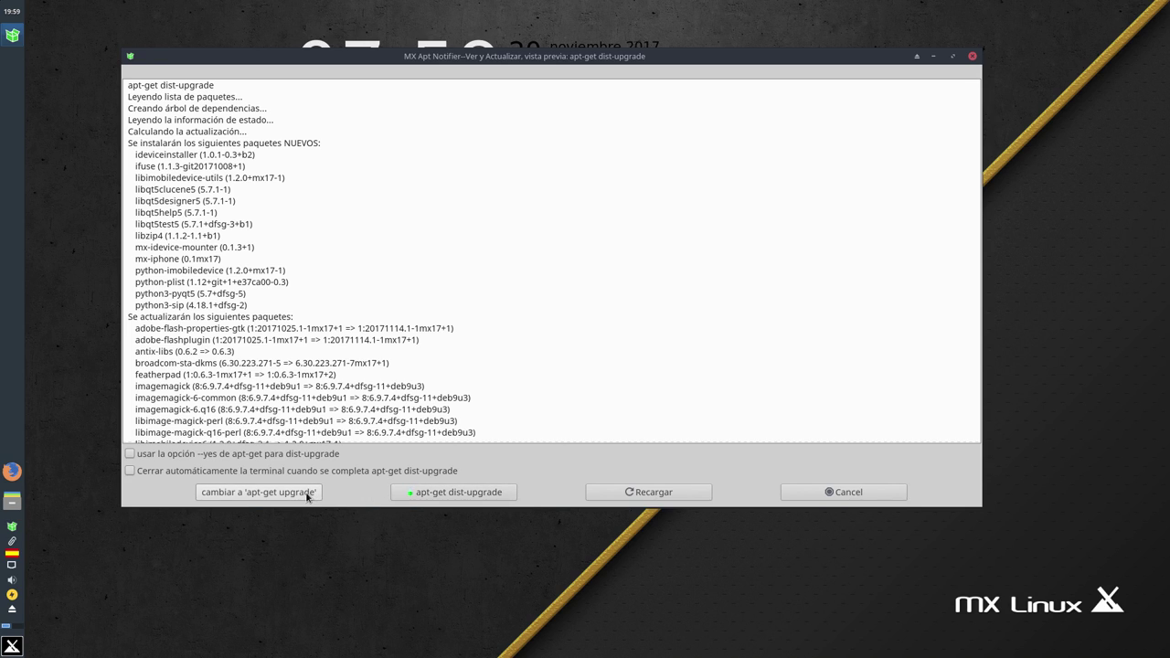
- Switch the preview to apt-get upgrade, reload the package lists and dismiss the notice about permissions granted without a password
click(263, 496)
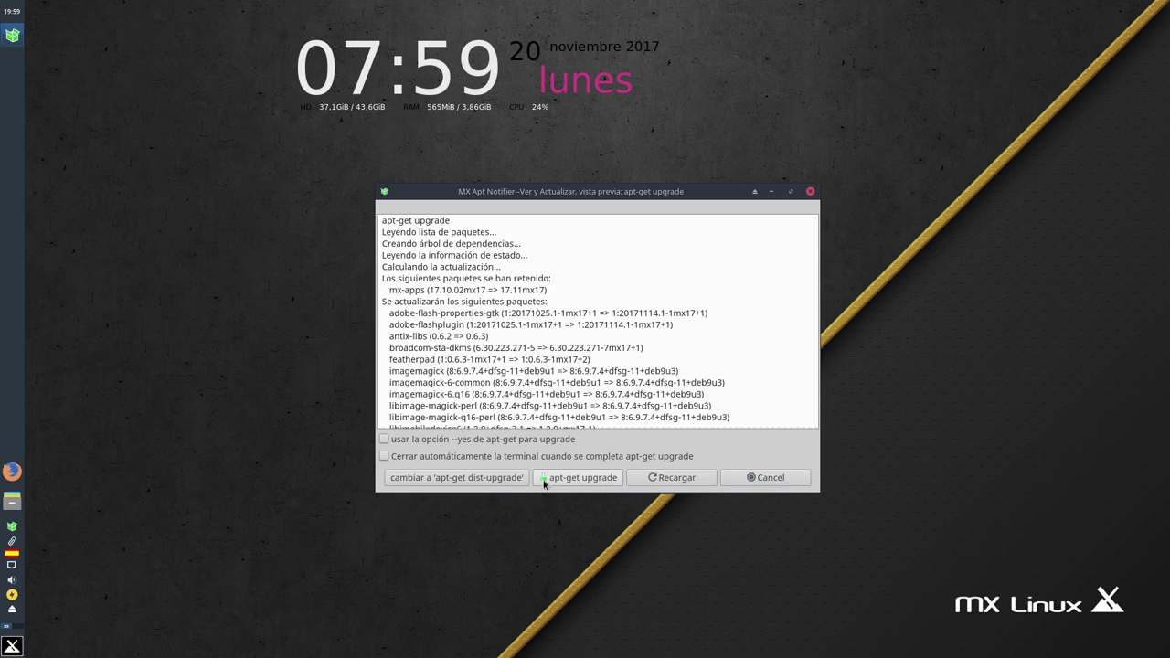
click(669, 478)
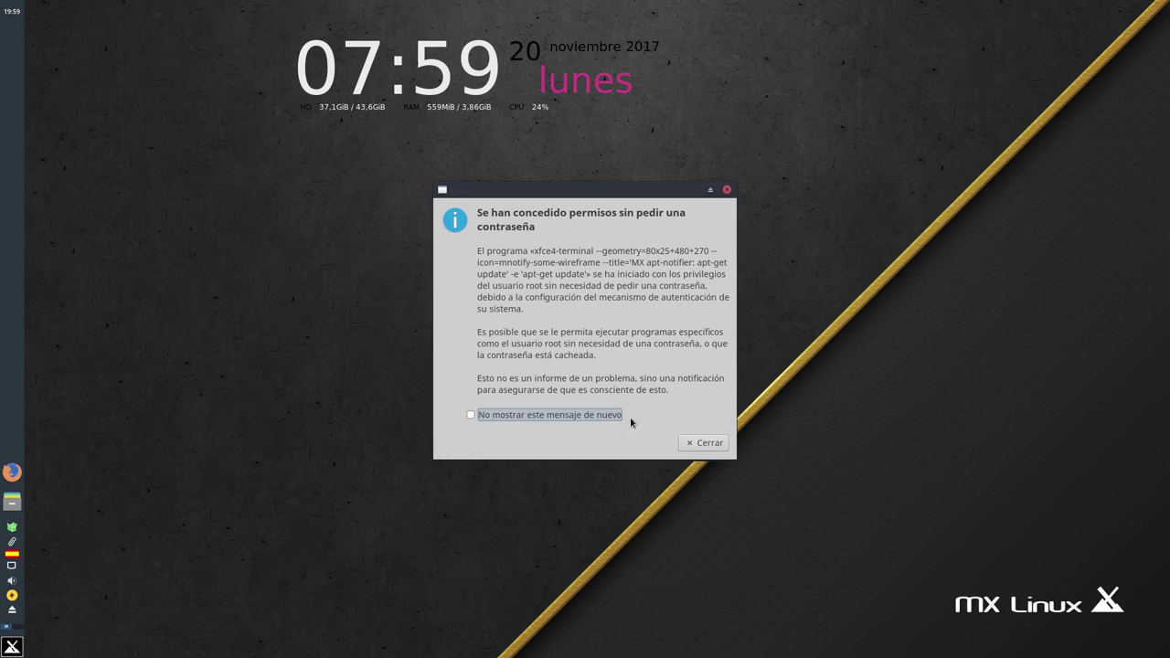
click(697, 441)
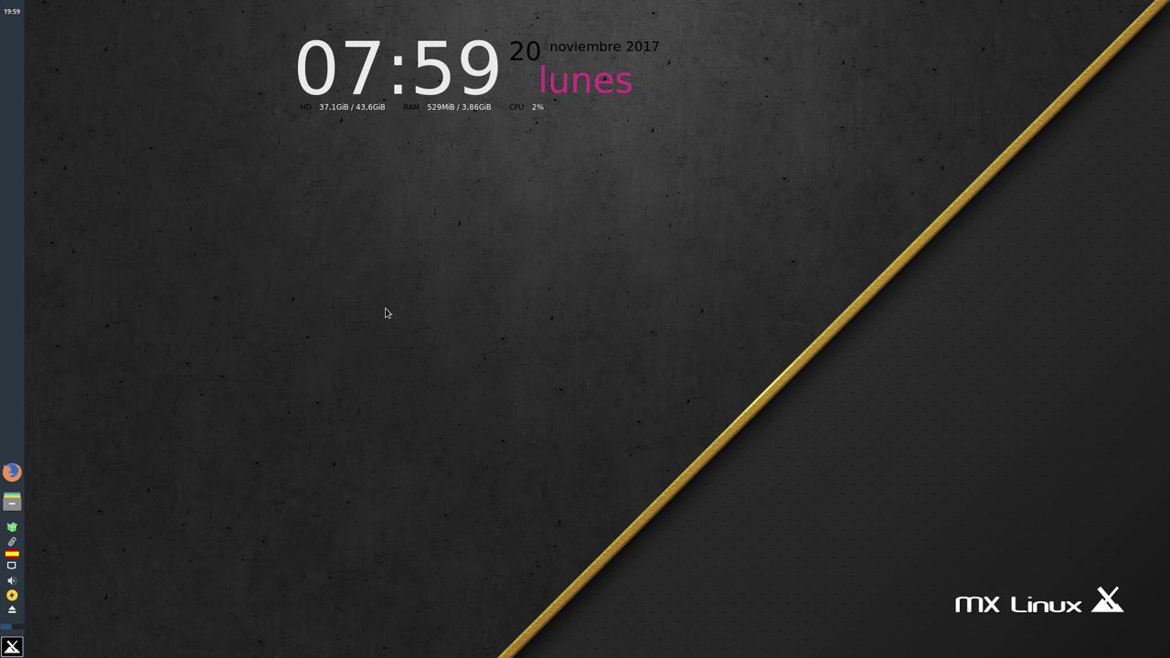
- Reopen the update preview, enable the --yes option, switch back to dist-upgrade and run apt-get dist-upgrade
click(12, 528)
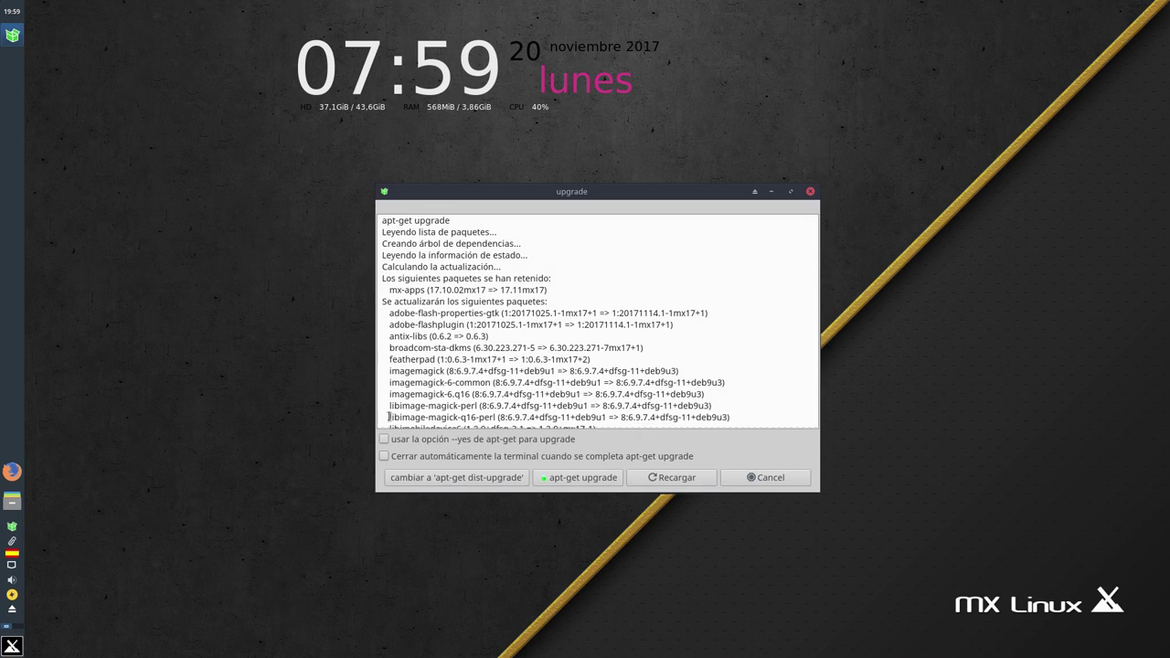
click(450, 441)
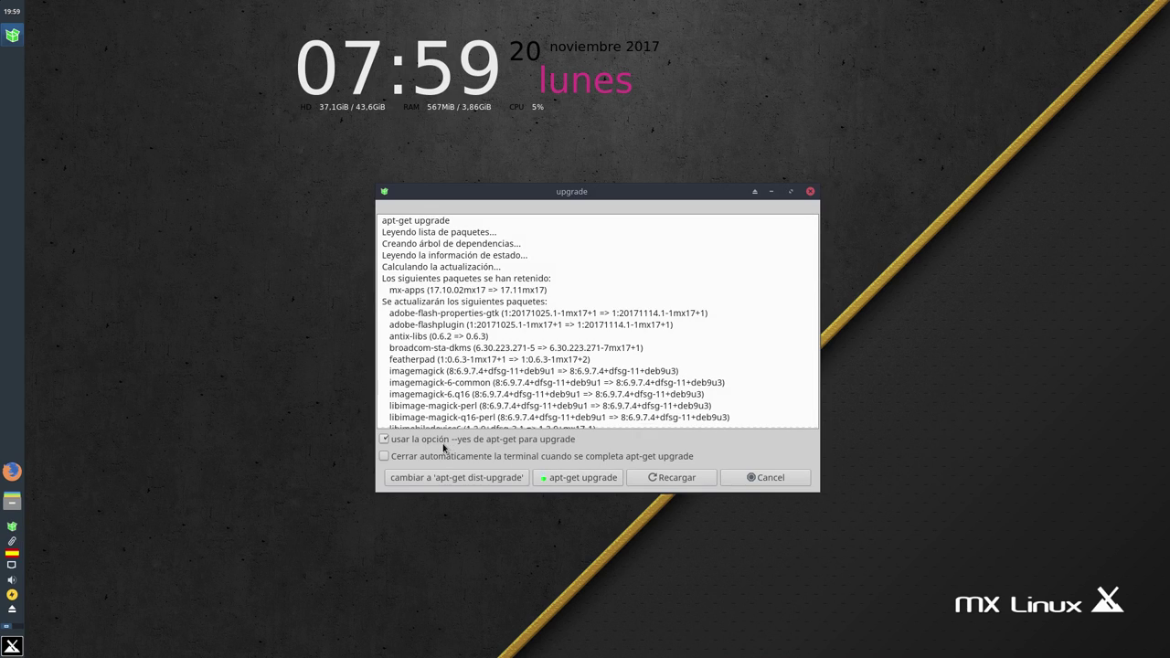
click(479, 481)
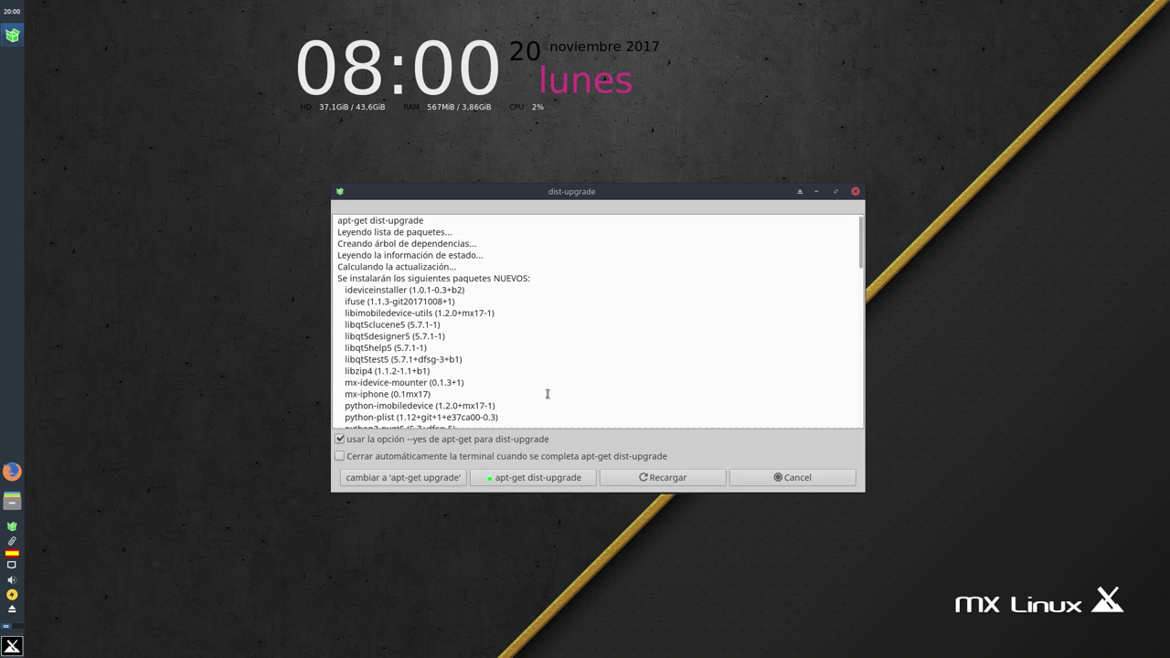
click(509, 481)
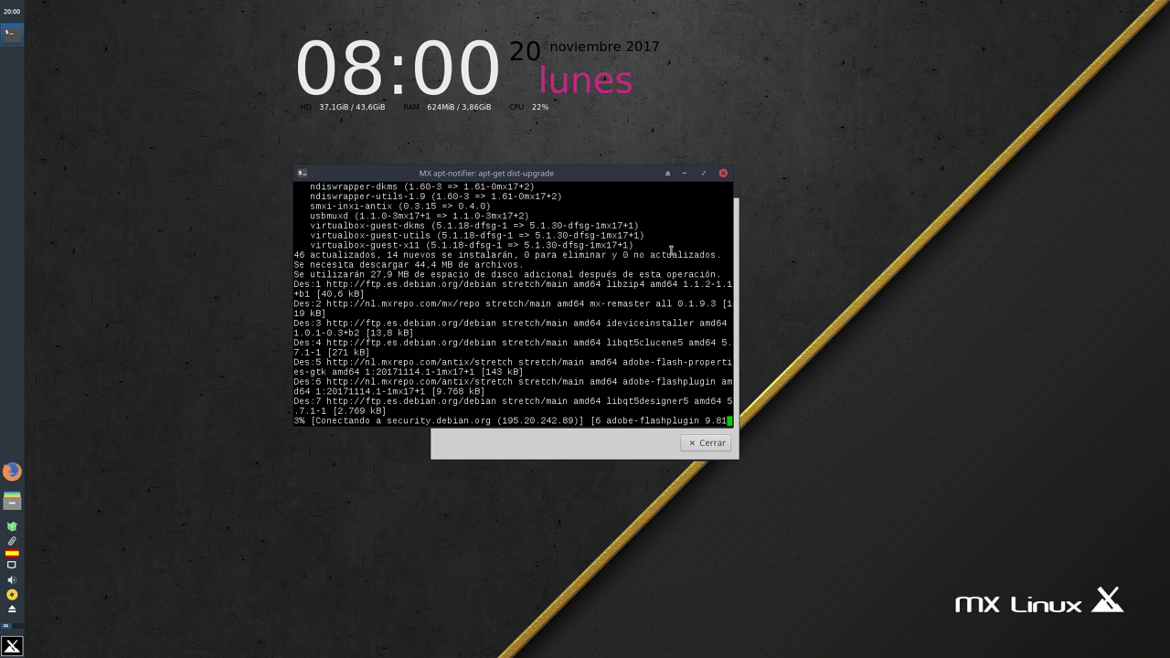
- Enlarge the dist-upgrade terminal to 153x41 and reposition it on the desktop to follow the update's progress
drag(576, 175, 529, 240)
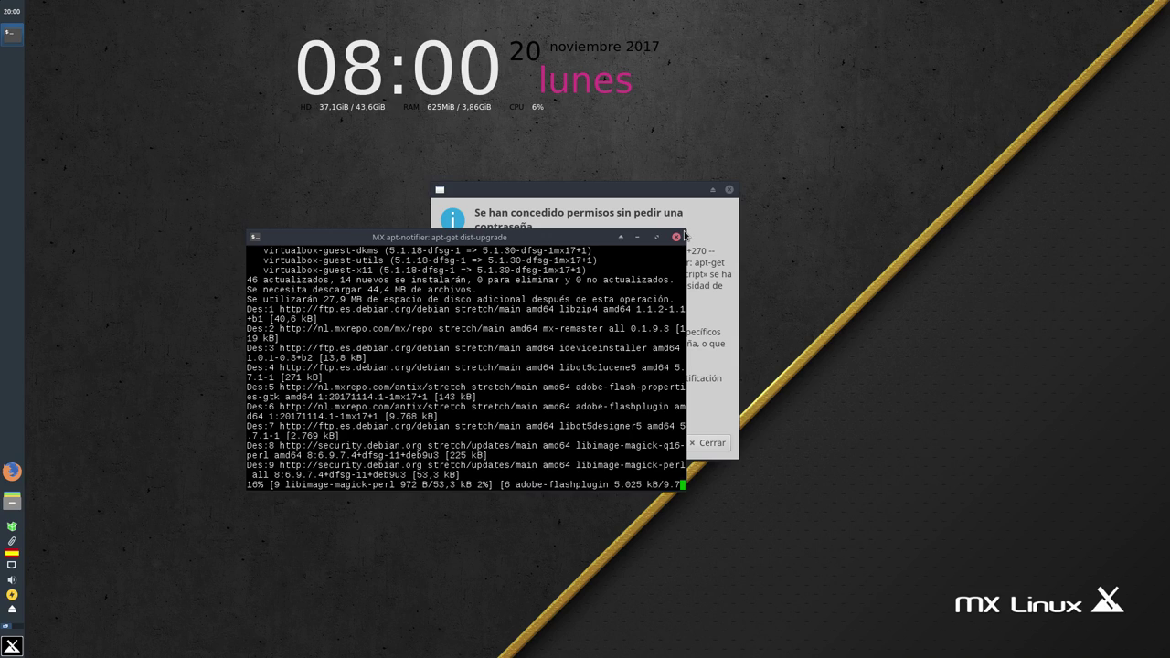
drag(678, 236, 1086, 73)
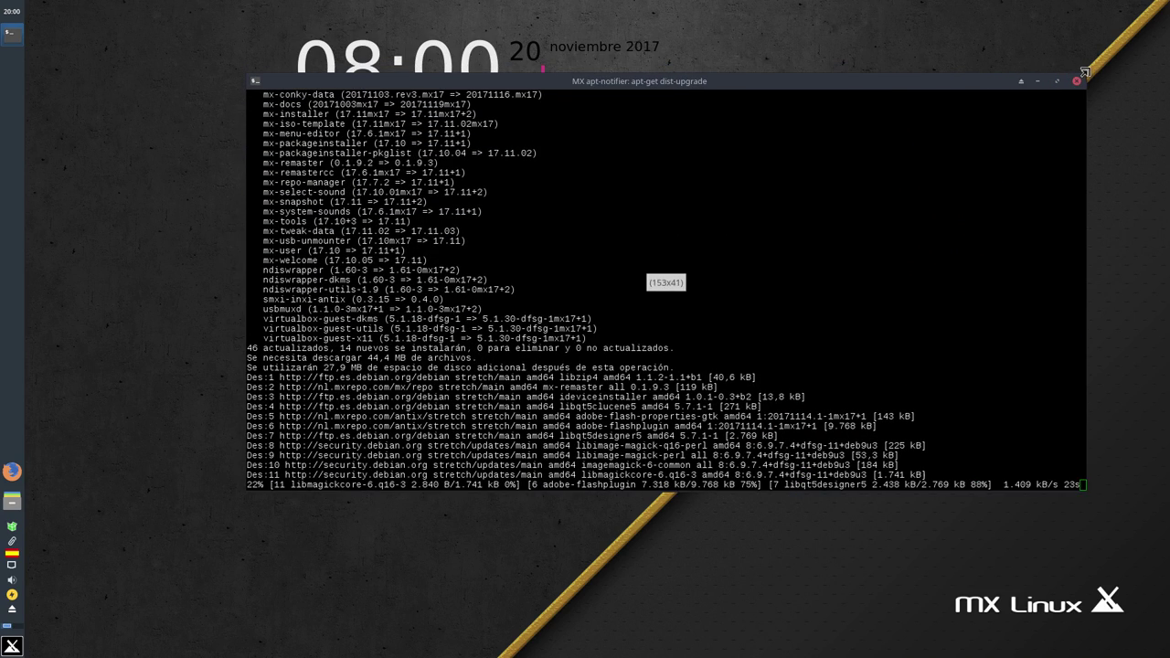
drag(924, 83, 868, 188)
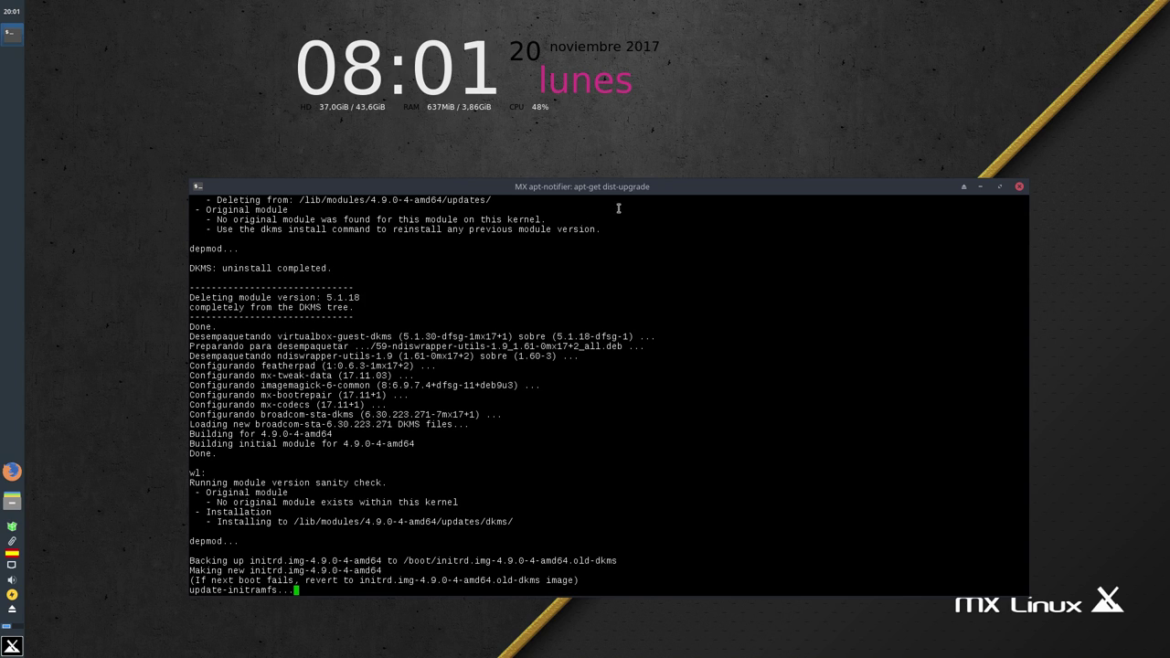
drag(700, 193, 628, 79)
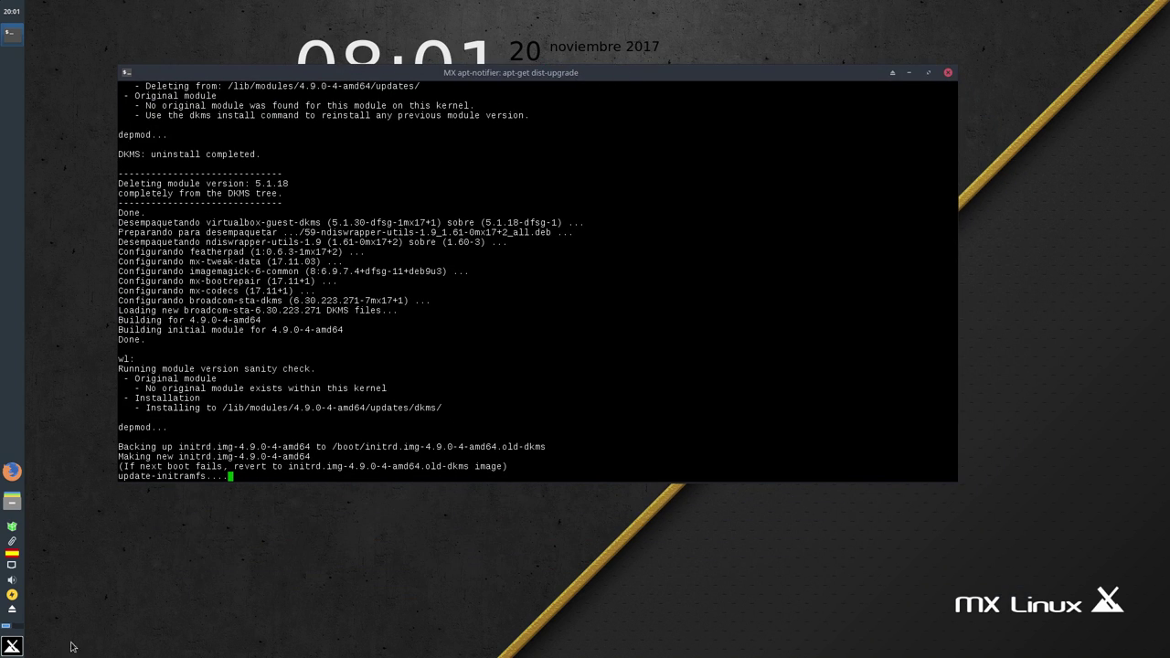
- Browse the Sistema, Oficina and MX Tools categories of the applications menu, and open the file manager
click(13, 647)
click(253, 594)
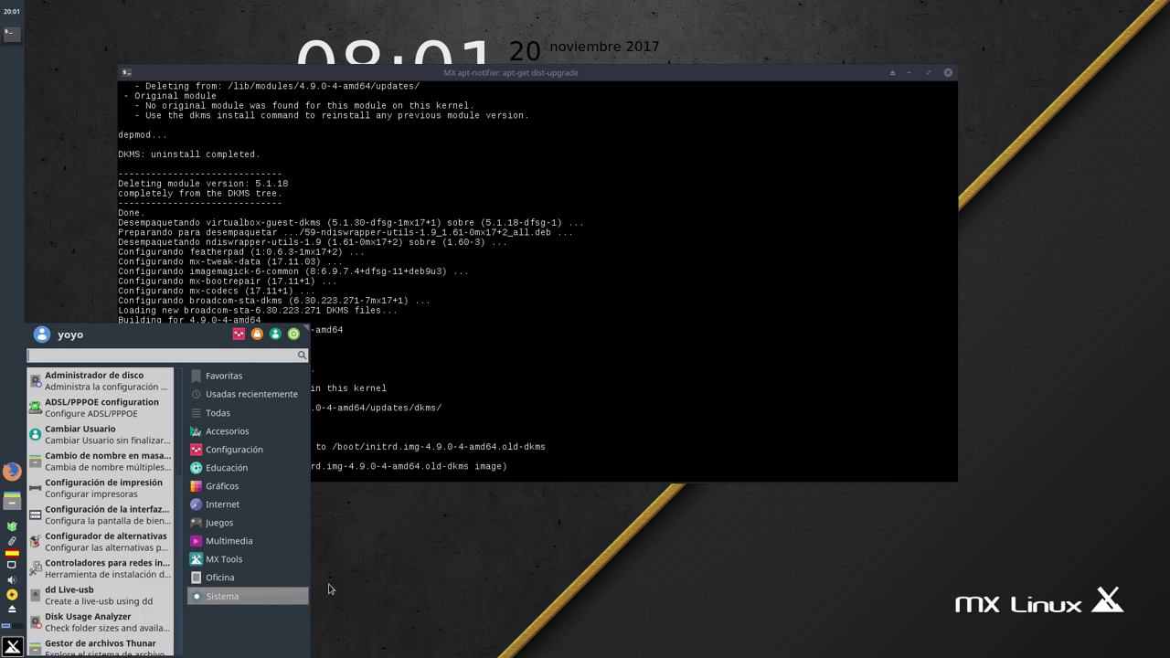
click(259, 583)
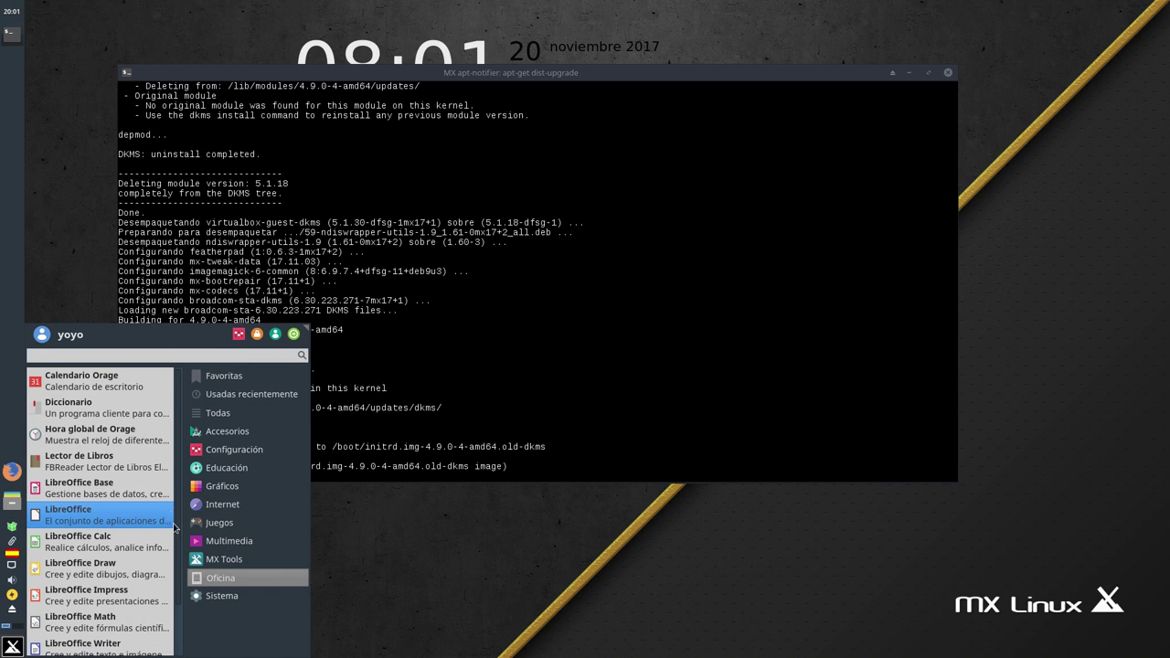
click(228, 560)
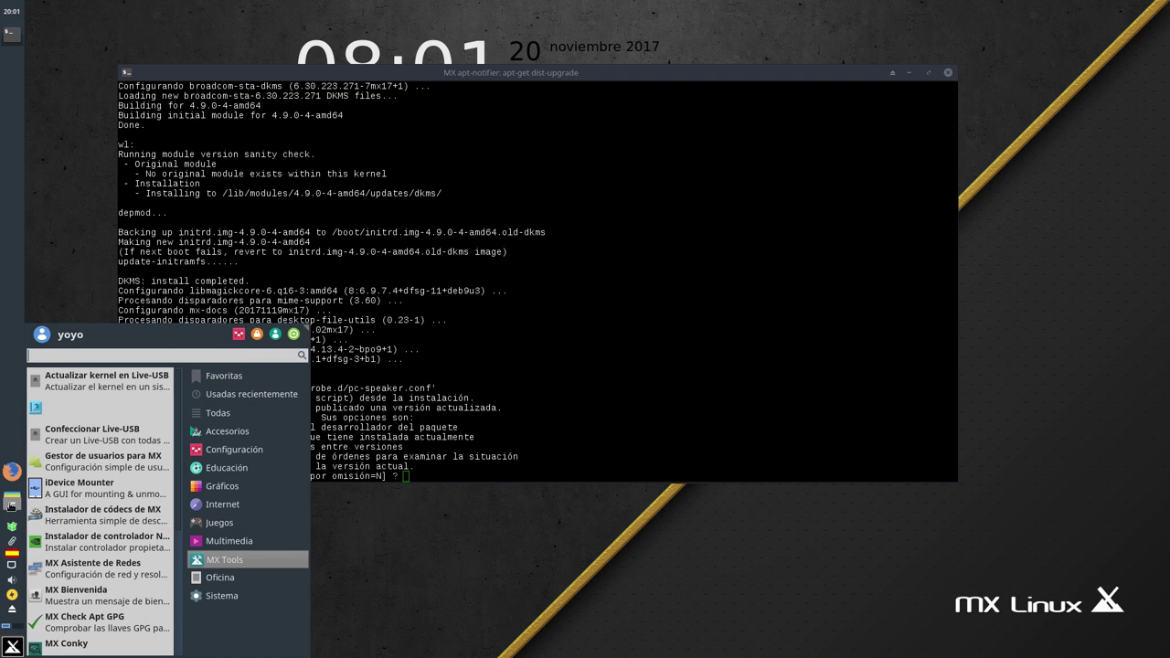
click(9, 503)
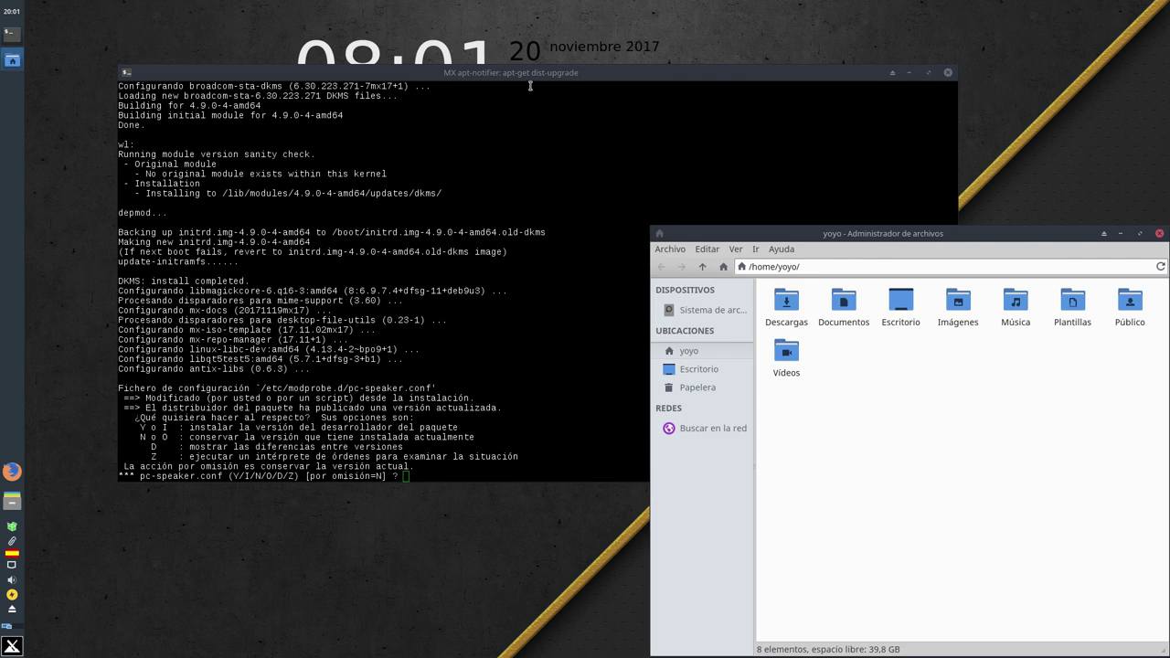
- Answer n to the pc-speaker.conf question in the dist-upgrade terminal to keep the currently installed version
click(530, 82)
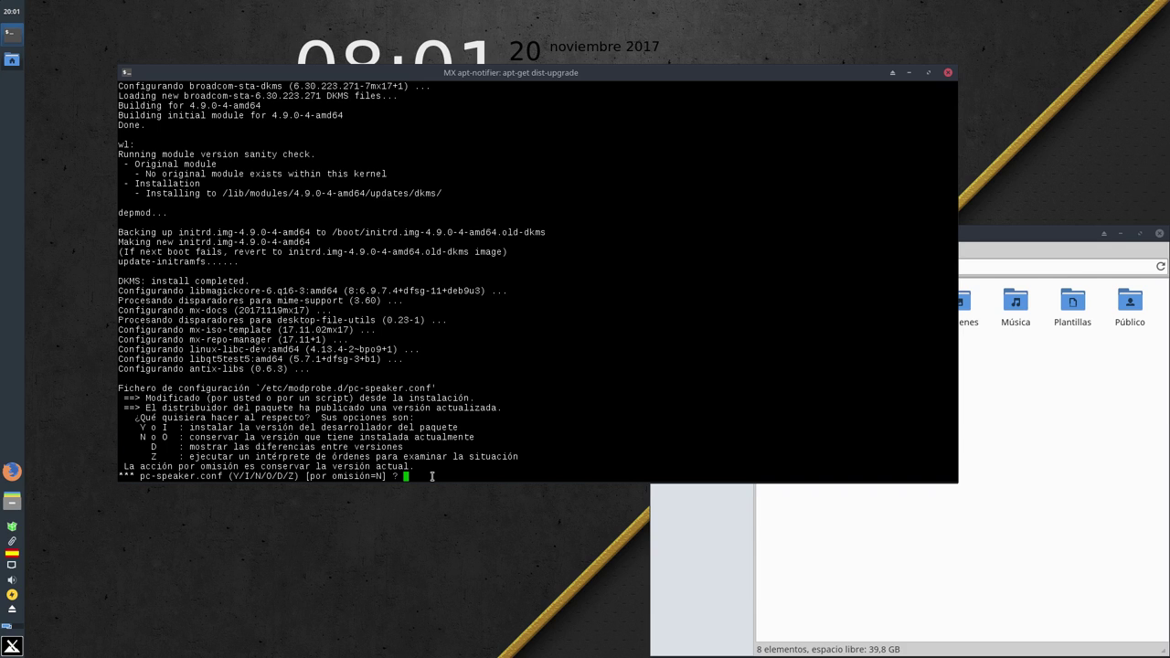
text(n)
key(Return)
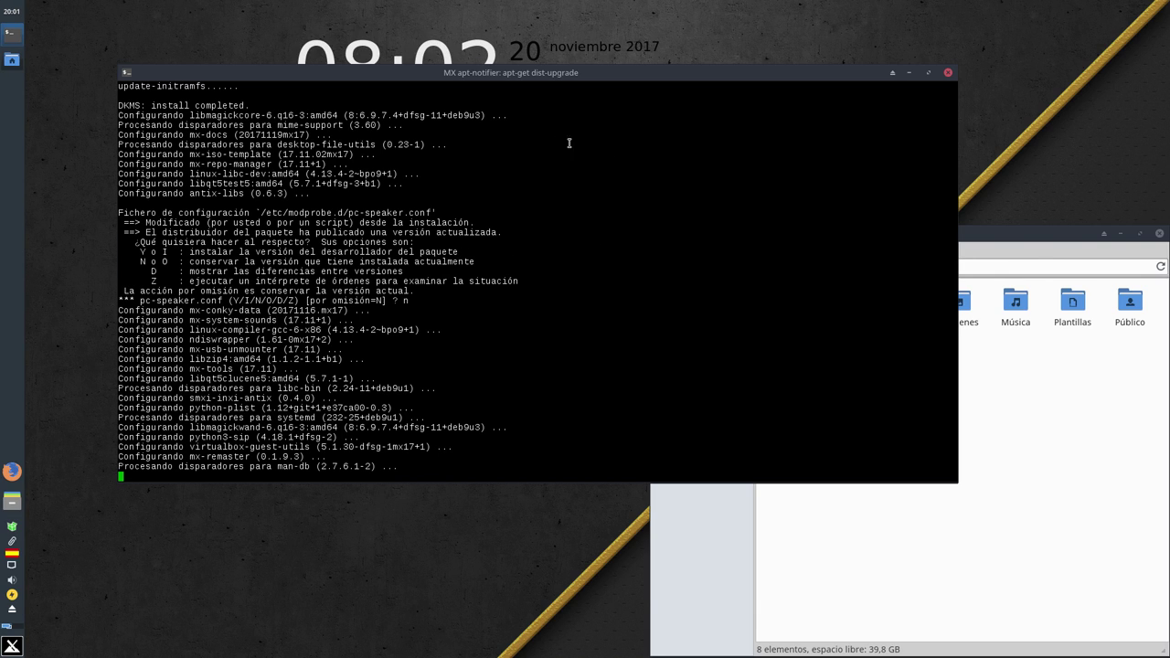
- Rearrange the terminal and file manager windows on the desktop, and widen the file manager slightly
drag(530, 75, 493, 42)
drag(961, 240, 742, 200)
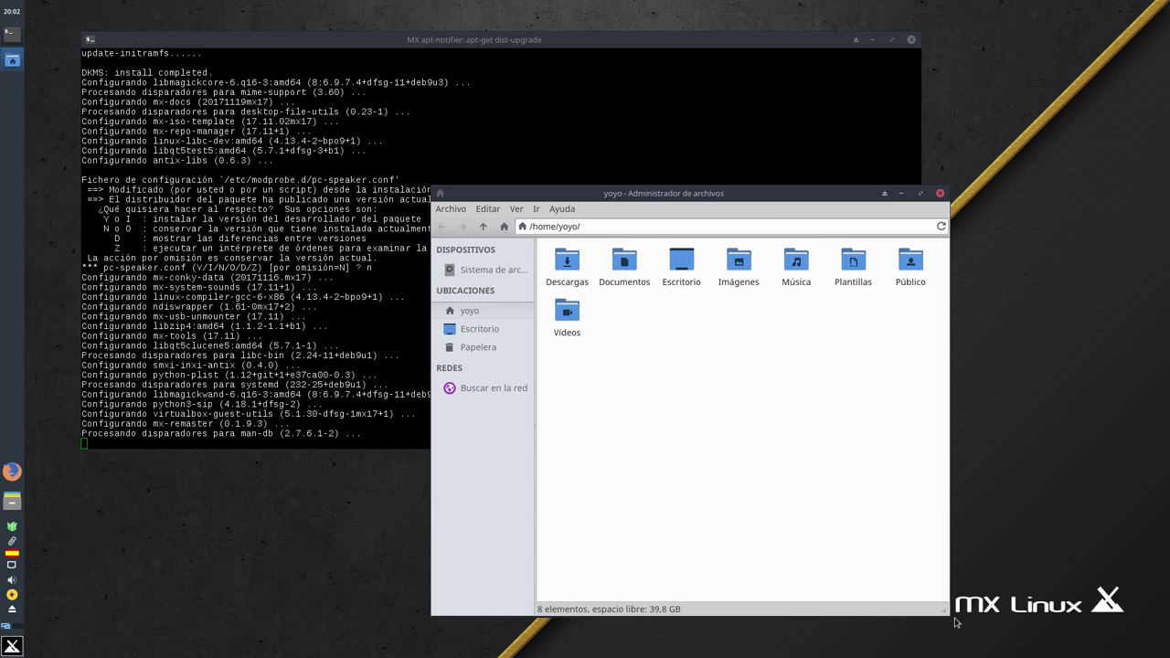
drag(947, 612, 996, 598)
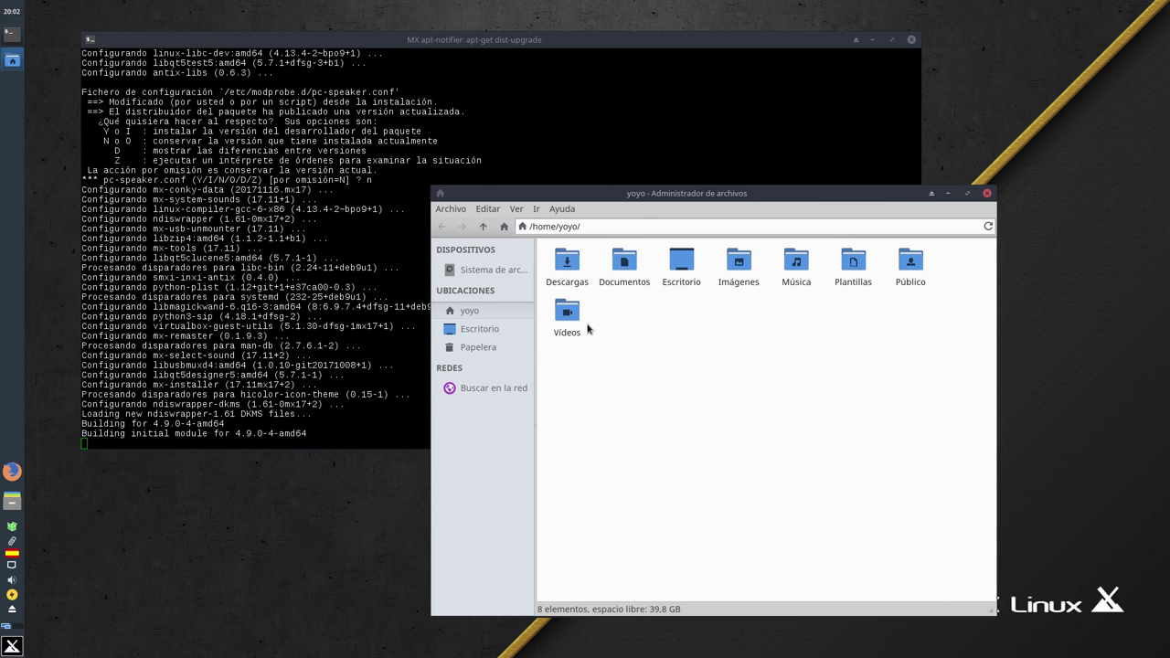
- Go to the /etc/apt/sources.list.d folder of the file system in the file manager
click(510, 272)
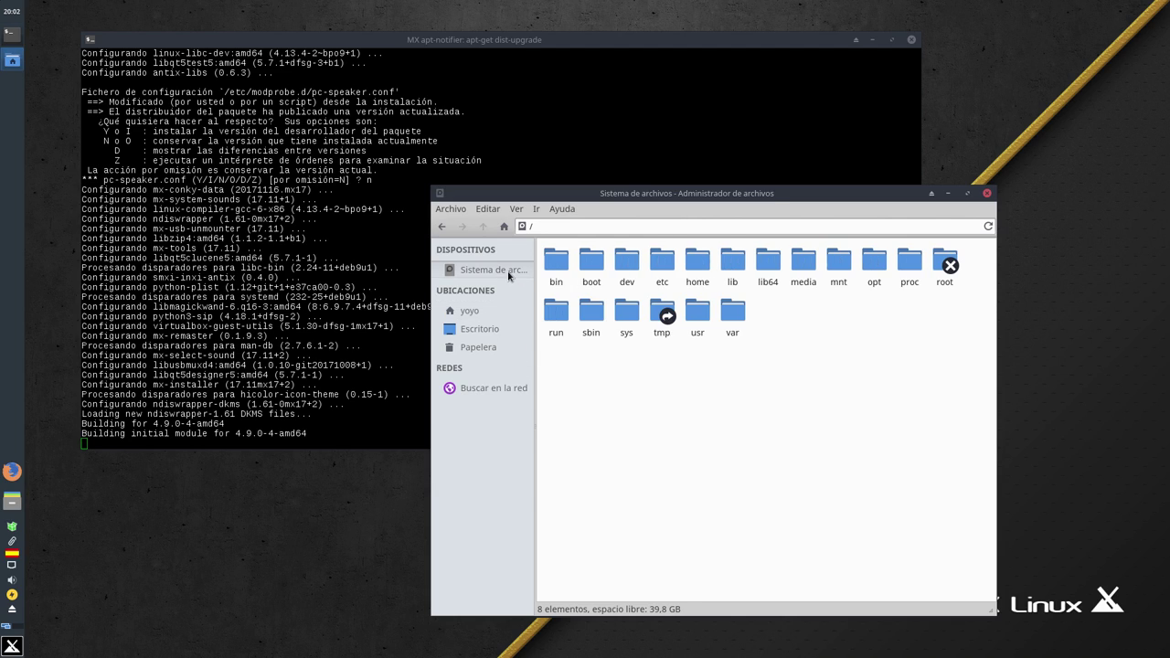
double_click(662, 265)
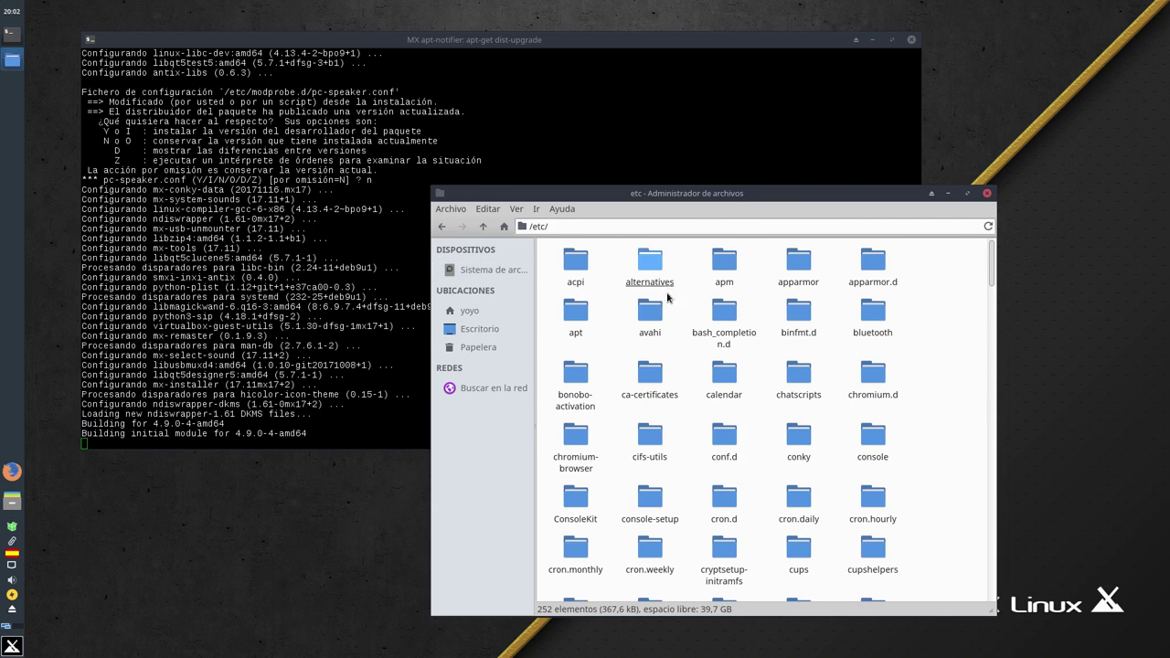
drag(672, 199, 666, 205)
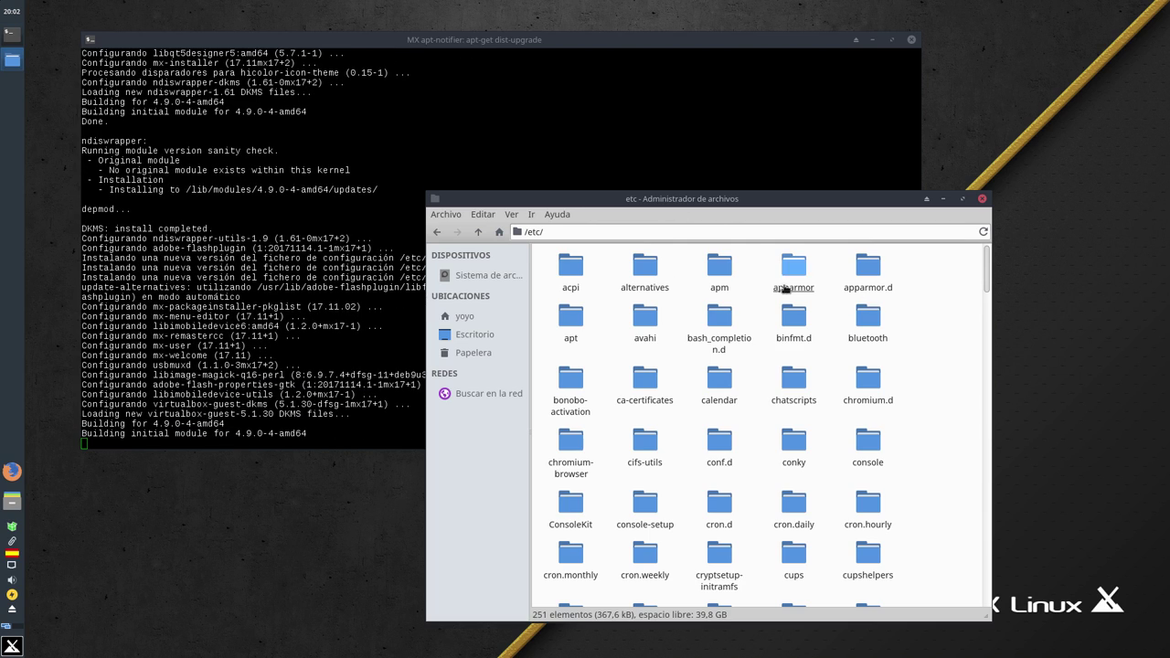
double_click(576, 329)
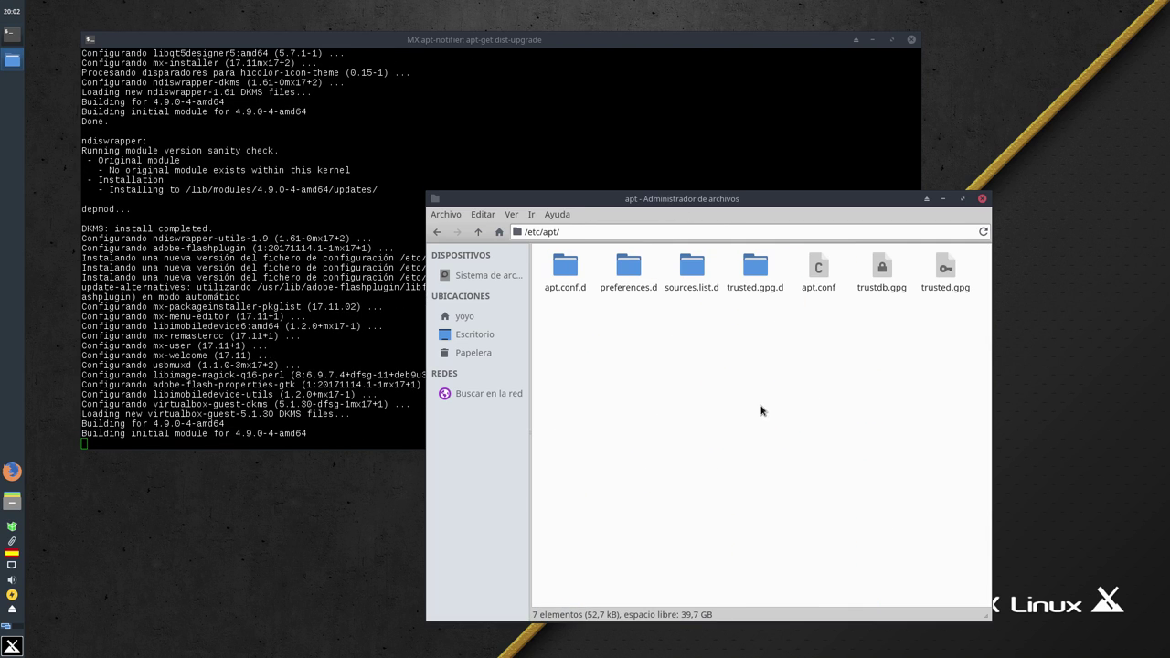
double_click(695, 267)
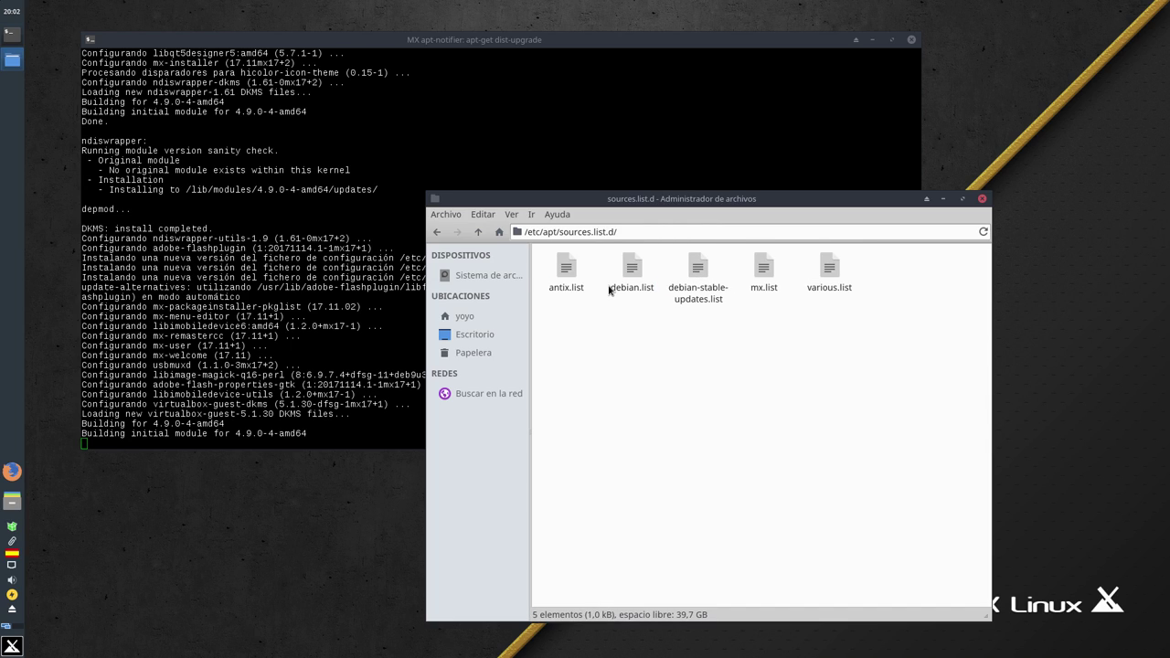
- Open antix.list in FeatherPad, widen the editor window and examine its active deb repository line
click(568, 274)
right_click(572, 277)
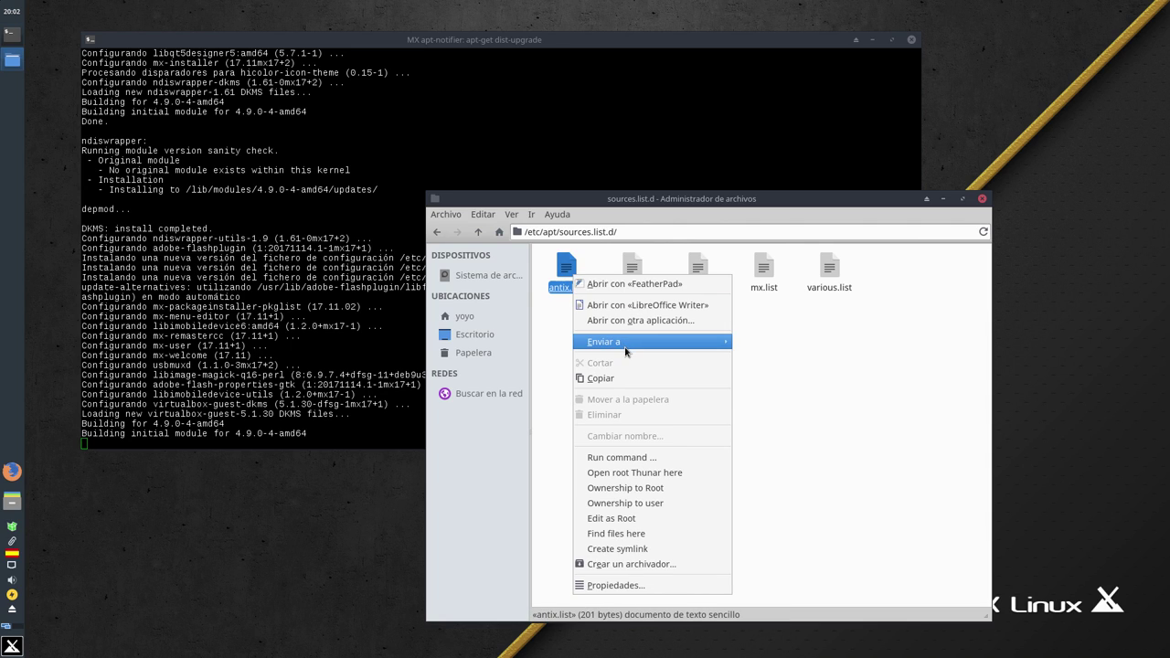
click(632, 284)
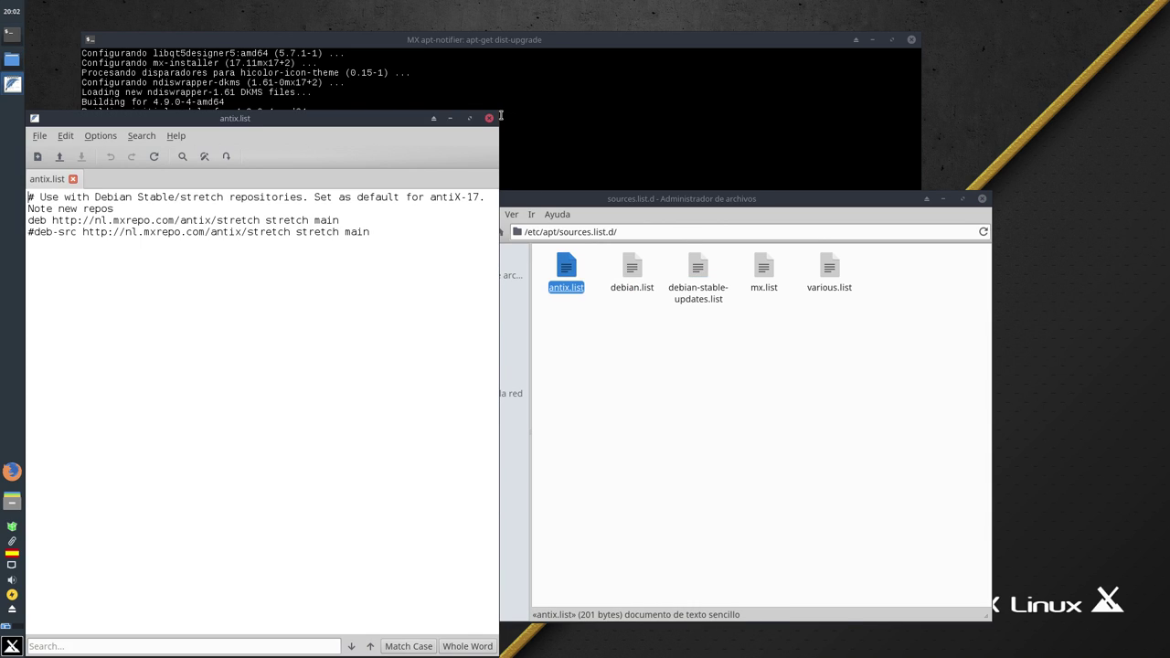
drag(501, 116, 956, 121)
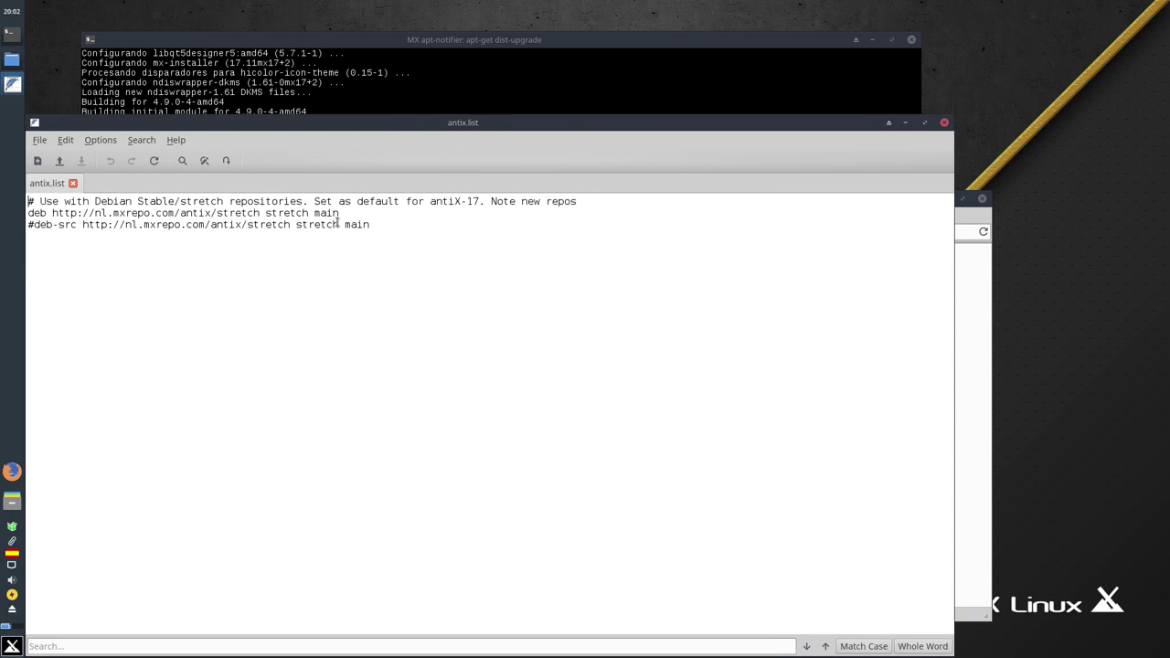
drag(342, 213, 34, 213)
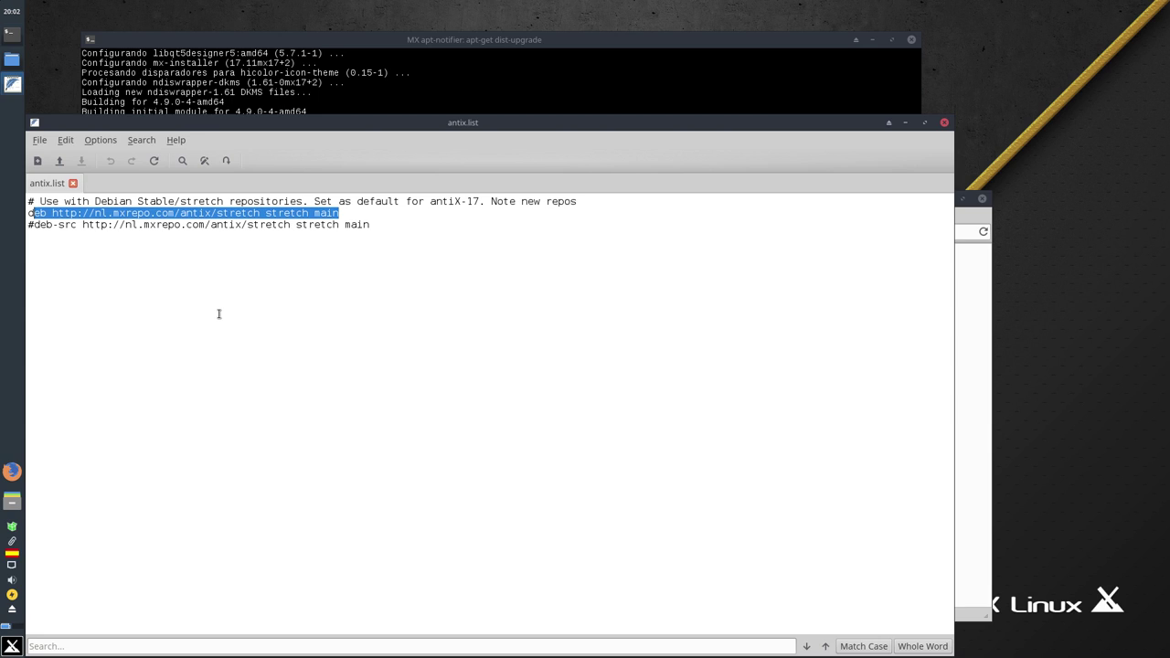
click(119, 266)
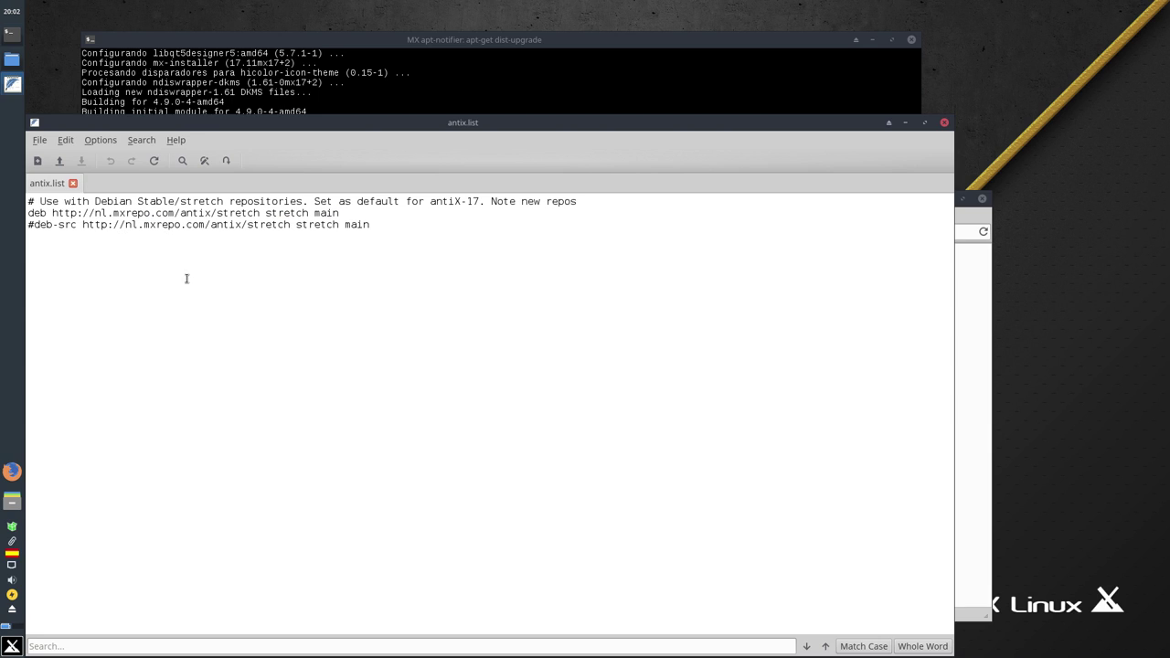
- Close antix.list and answer N to the 98vboxadd-xclient question in the dist-upgrade terminal to keep the installed version
click(944, 122)
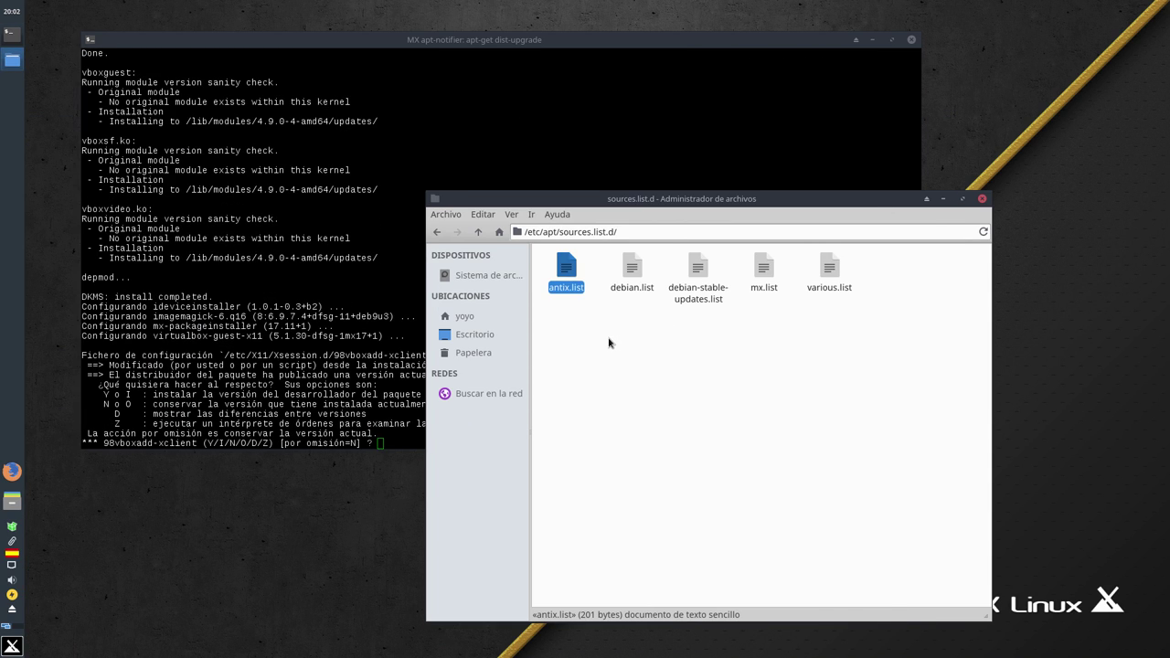
click(485, 42)
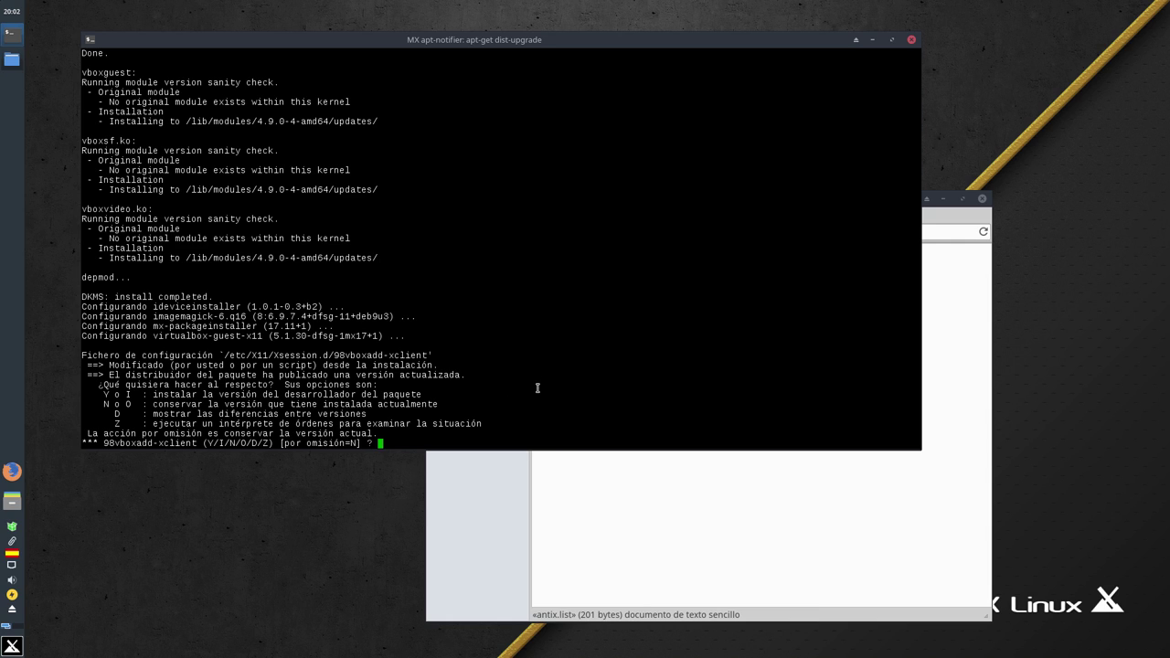
text(N)
key(Return)
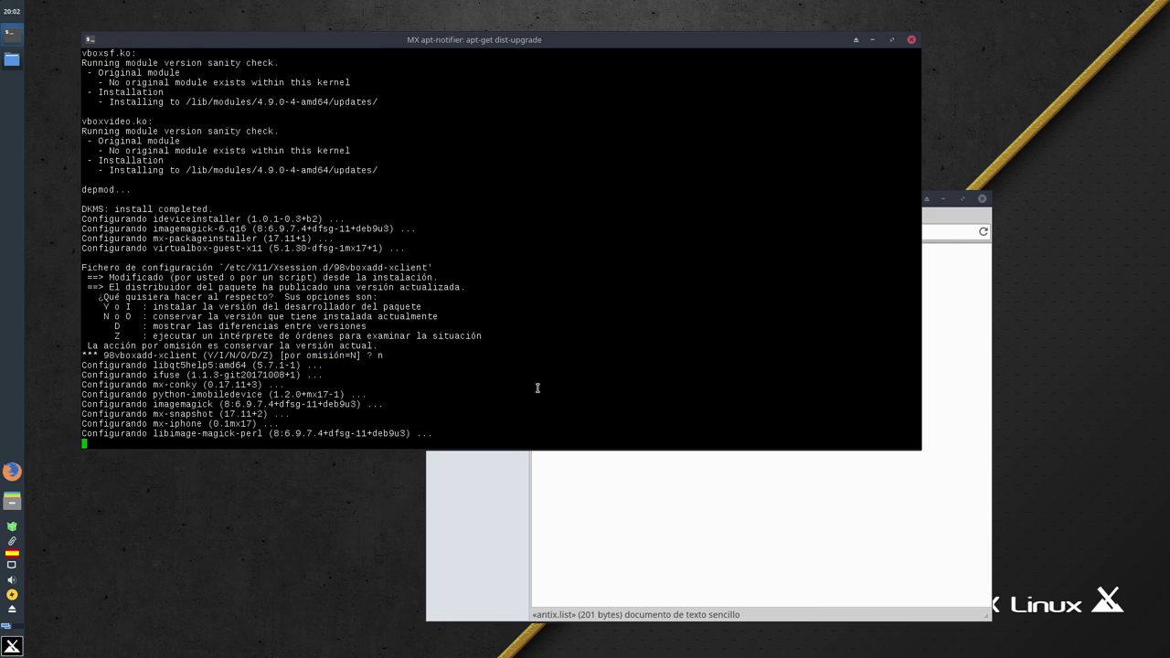
- Close the finished dist-upgrade terminal, dismiss the notice about permissions granted without a password and reposition the file manager
click(654, 554)
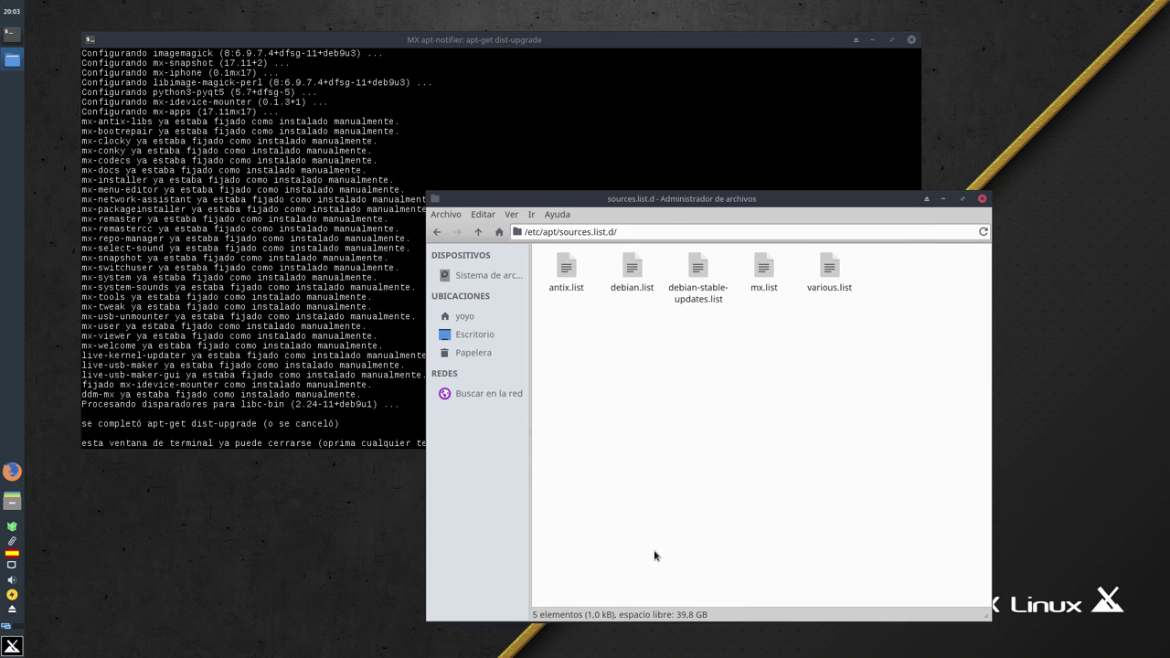
click(421, 415)
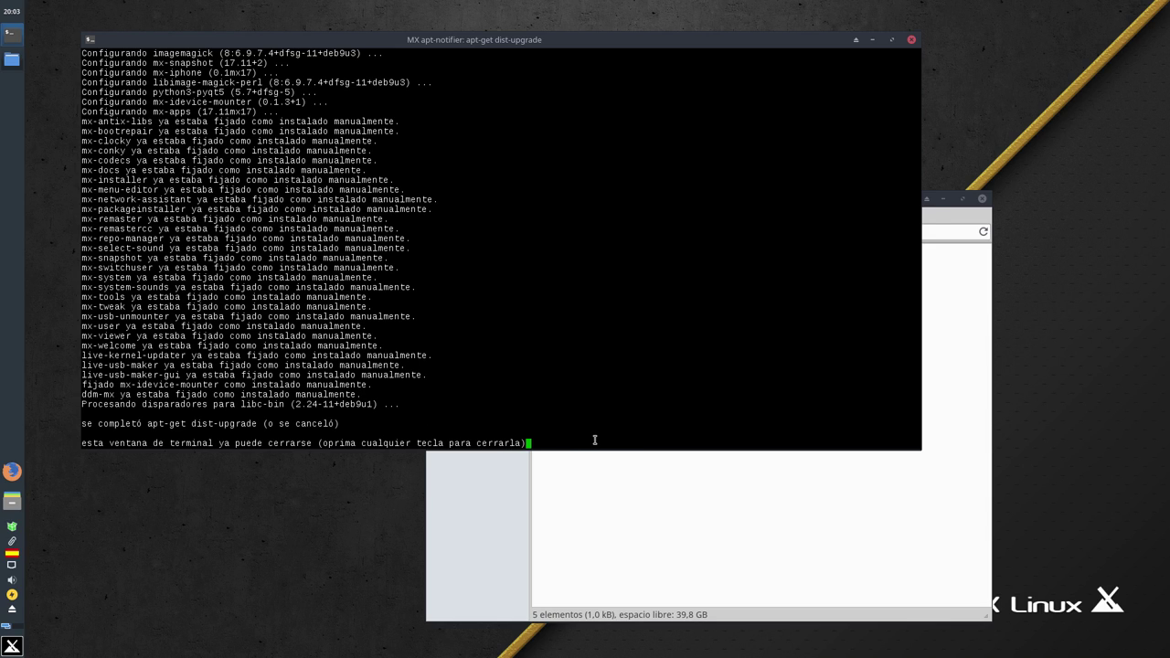
key(Return)
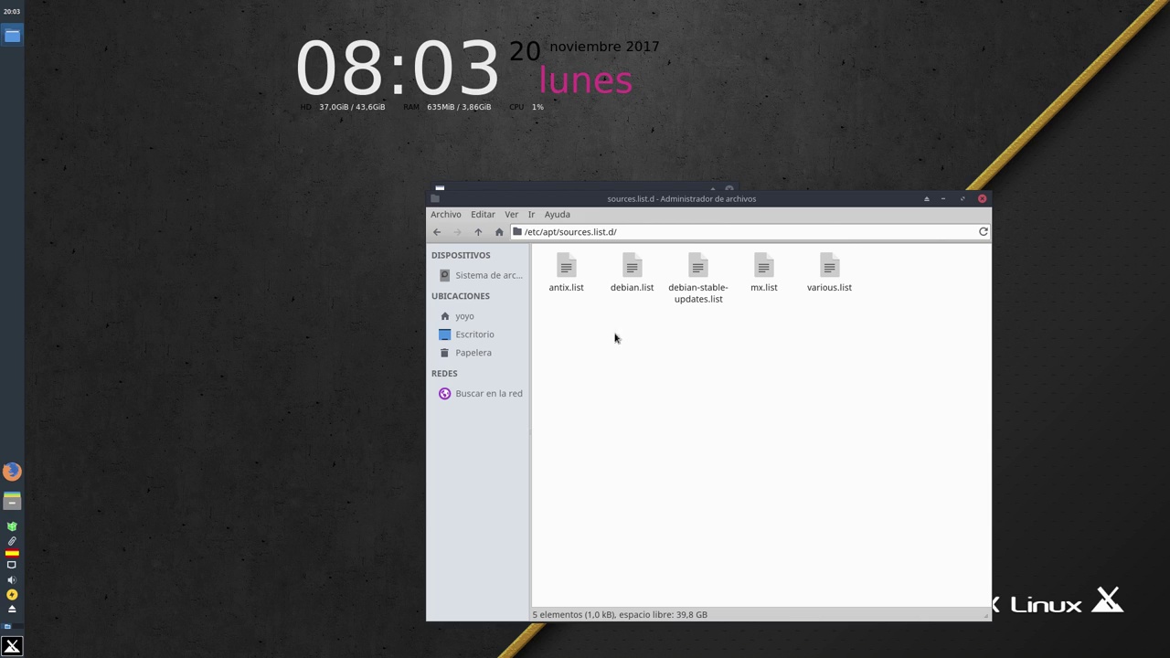
drag(719, 197, 556, 327)
drag(559, 183, 428, 144)
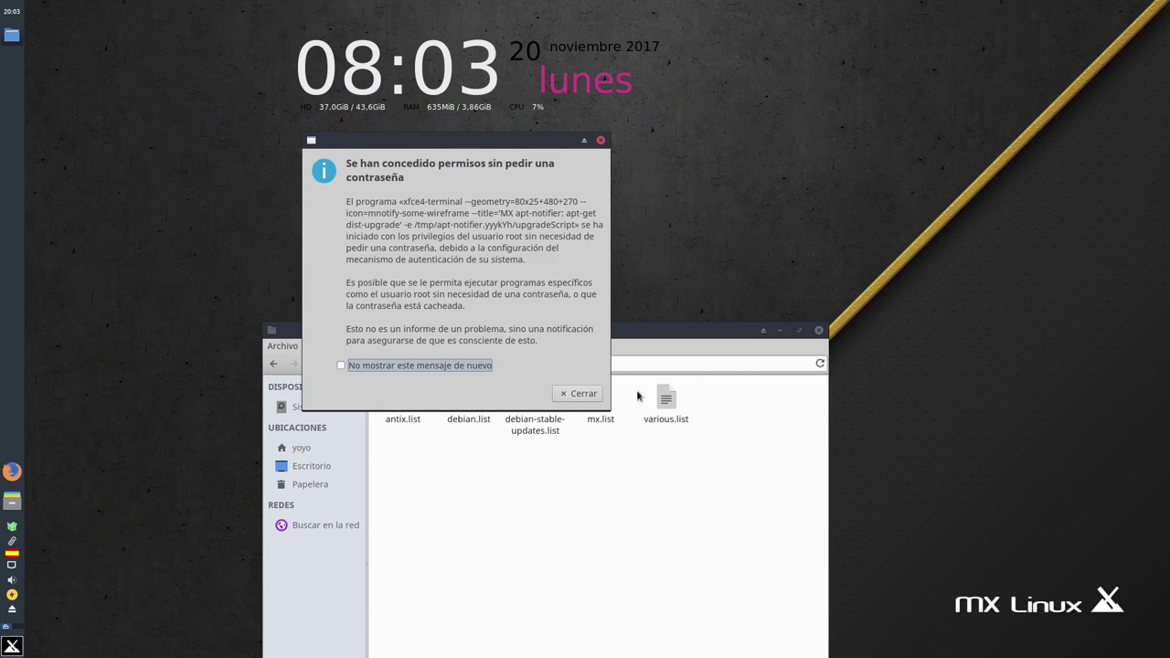
click(578, 394)
drag(578, 326, 480, 206)
- Open debian.list in FeatherPad, examine its stretch-backports and Multimedia Stable repository lines, and close the editor
click(373, 293)
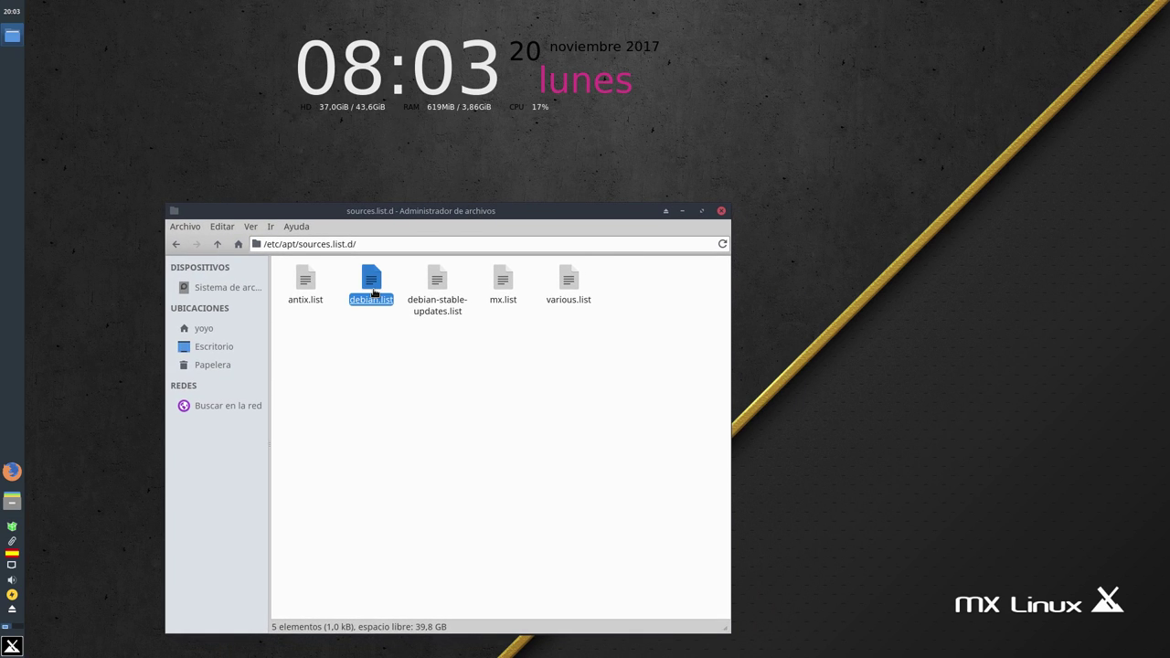
right_click(374, 291)
click(398, 299)
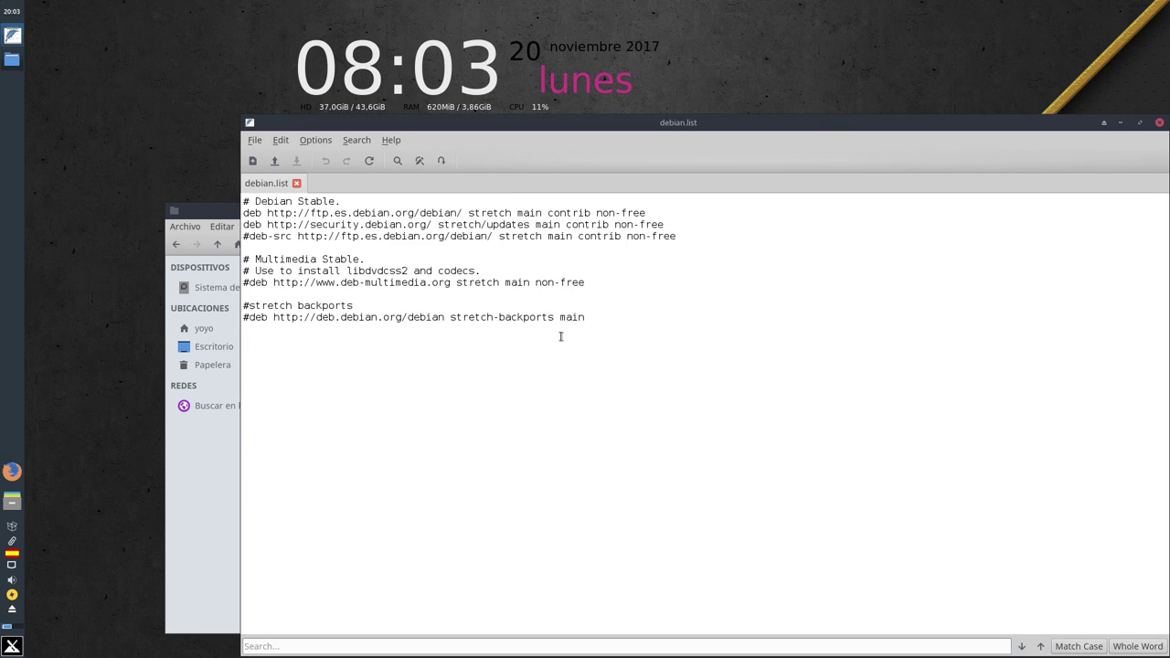
drag(586, 317, 263, 317)
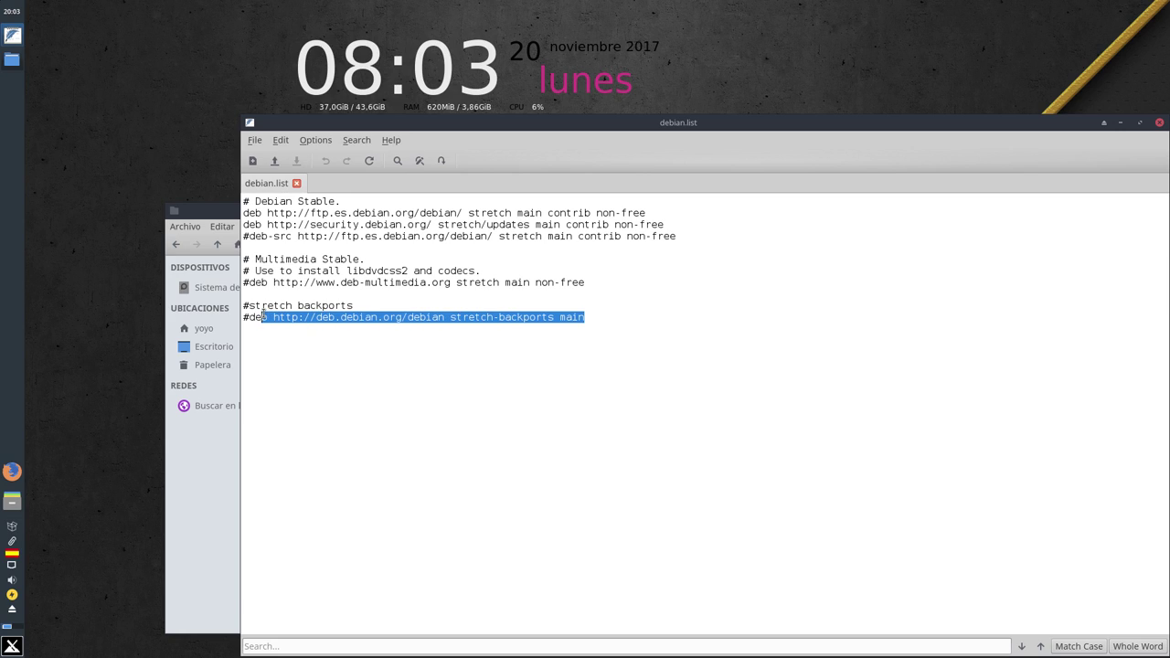
click(337, 363)
drag(585, 282, 546, 284)
click(473, 440)
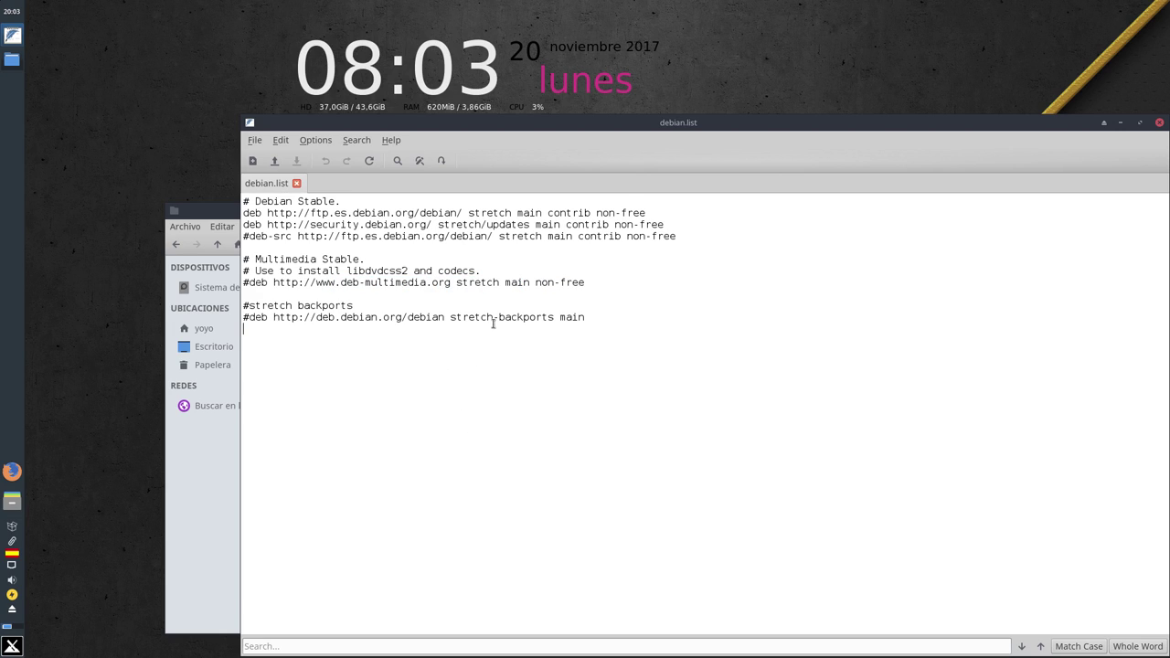
drag(687, 128, 569, 128)
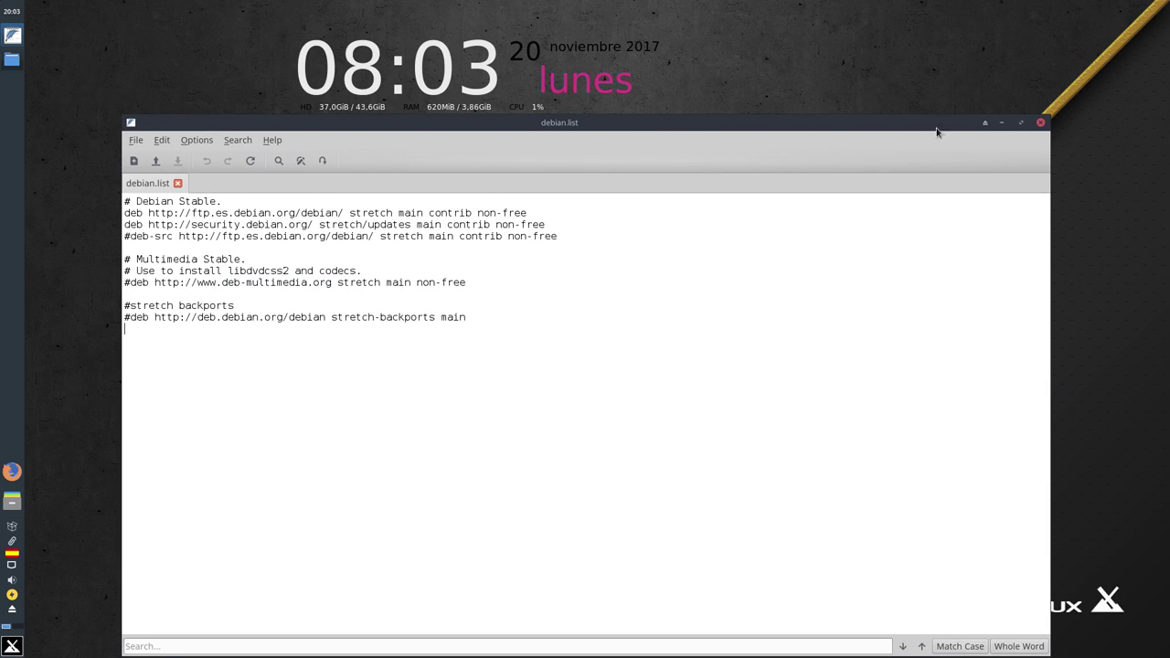
click(1041, 122)
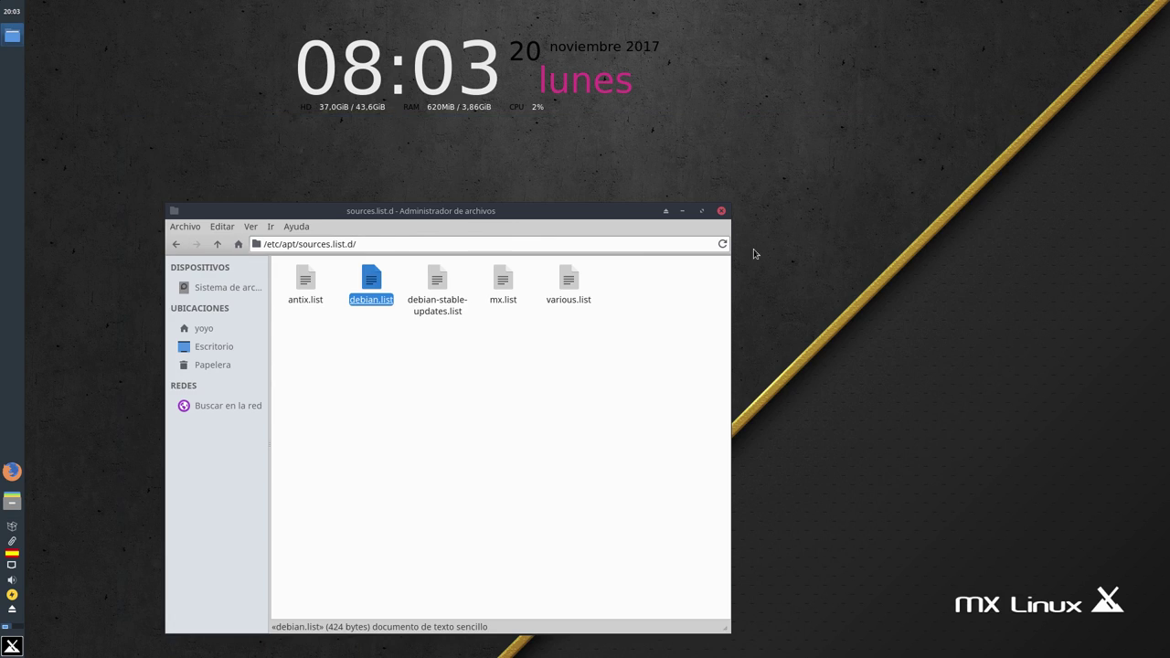
- Open debian-stable-updates.list in FeatherPad, examine its stretch-updates line and the main contrib non-free sections, and close it
right_click(441, 282)
click(498, 290)
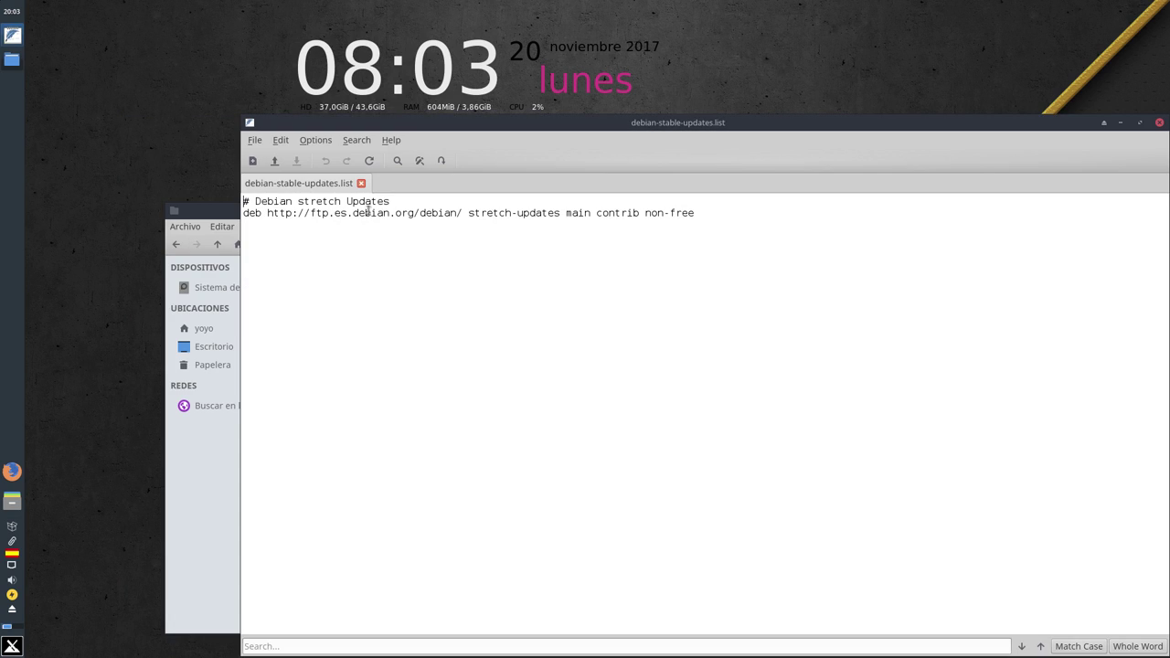
drag(696, 213, 241, 213)
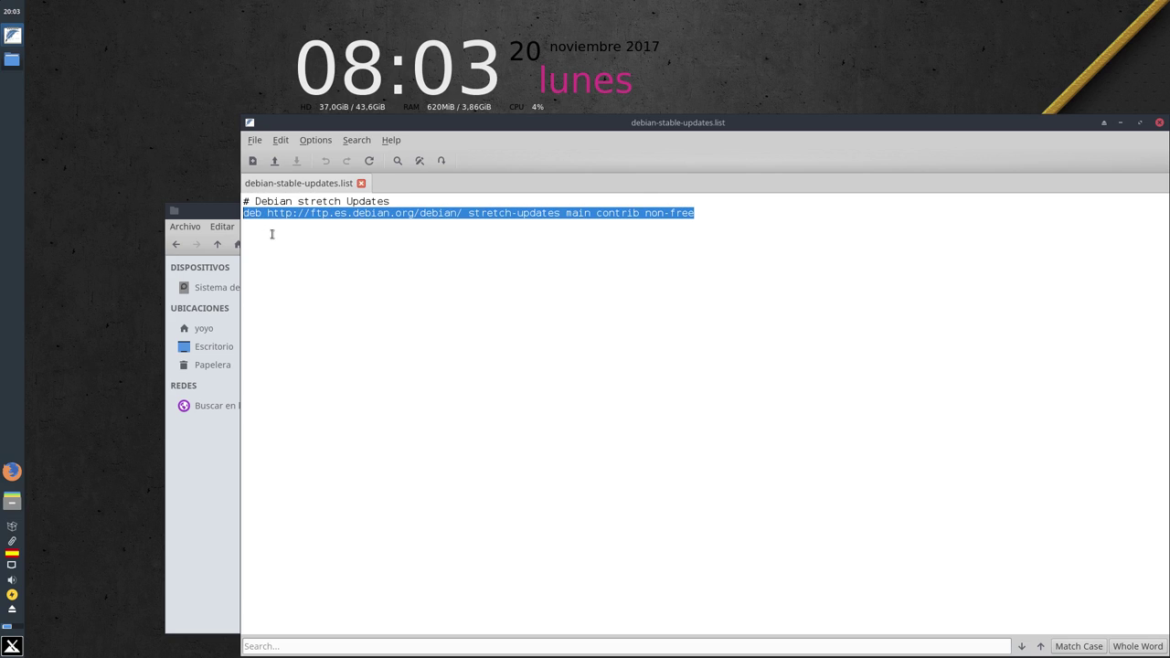
click(321, 228)
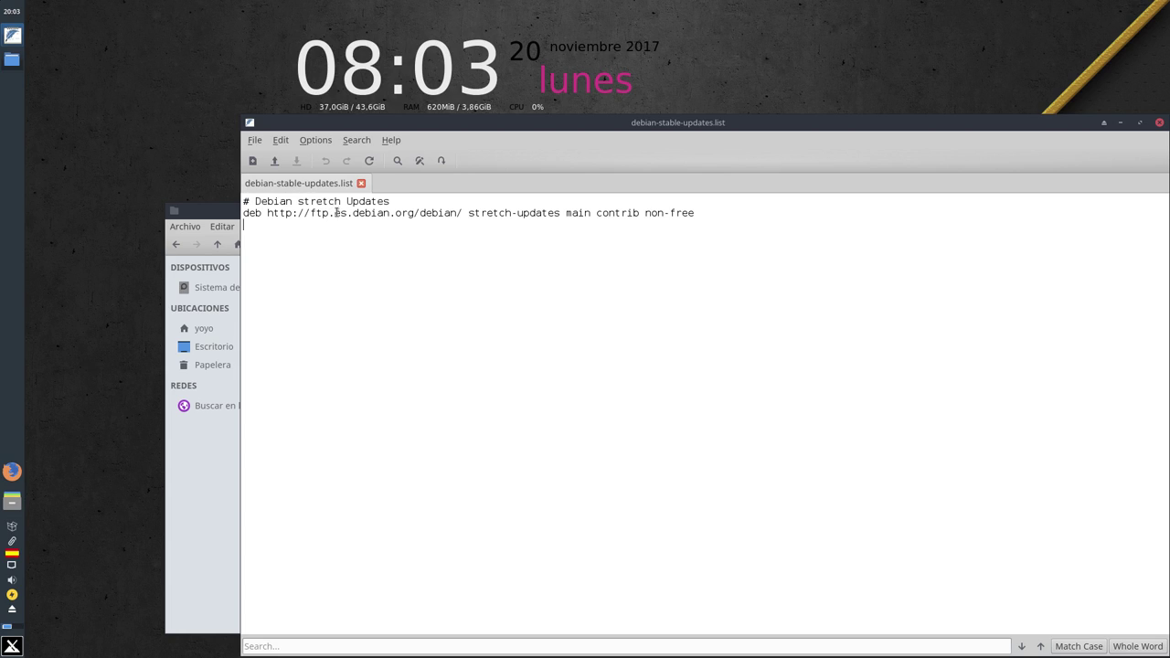
drag(566, 213, 695, 213)
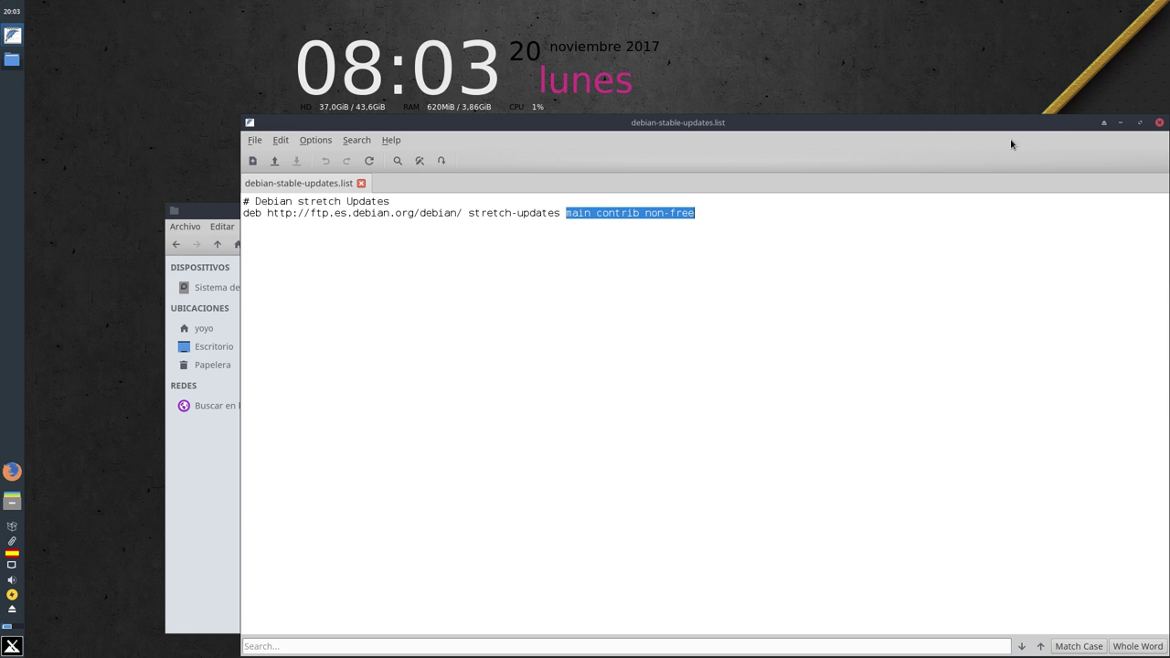
click(1159, 122)
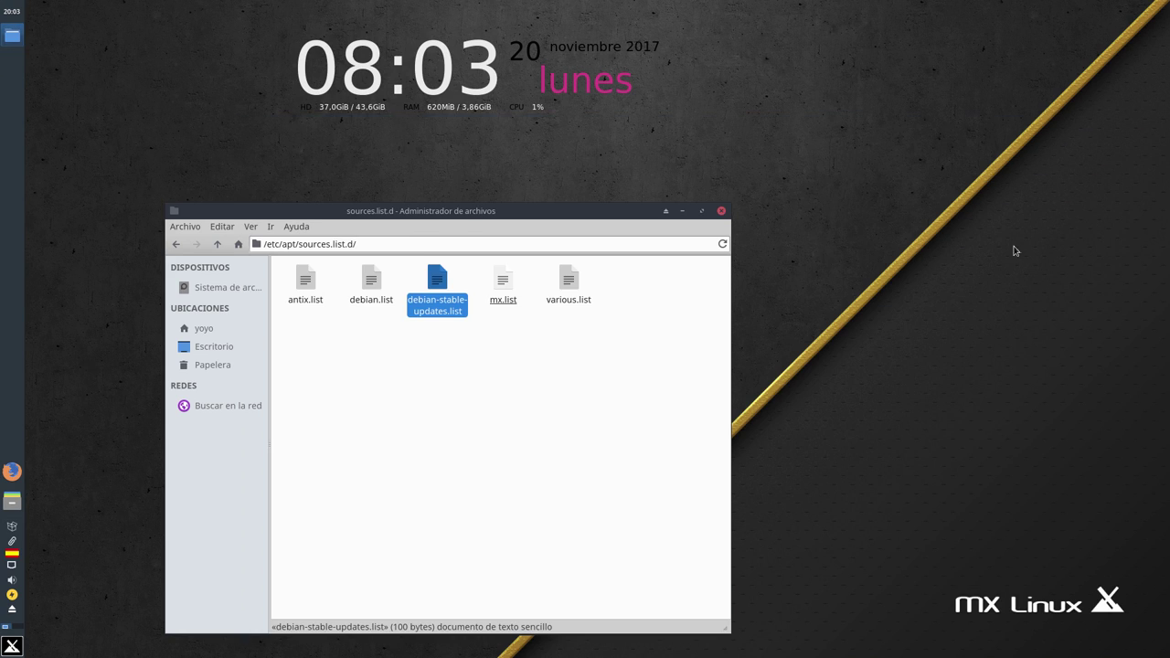
- Open mx.list in FeatherPad, read the MX Community main and test repository lines, and close it
right_click(503, 279)
click(548, 289)
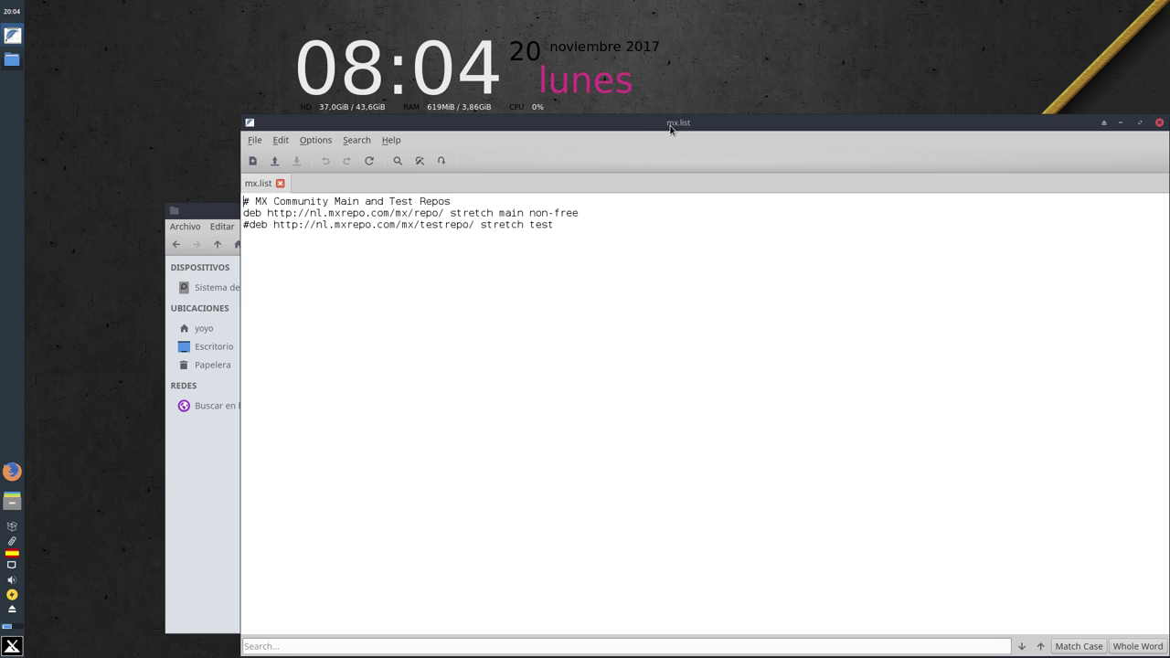
drag(670, 129, 595, 130)
key(ctrl+q)
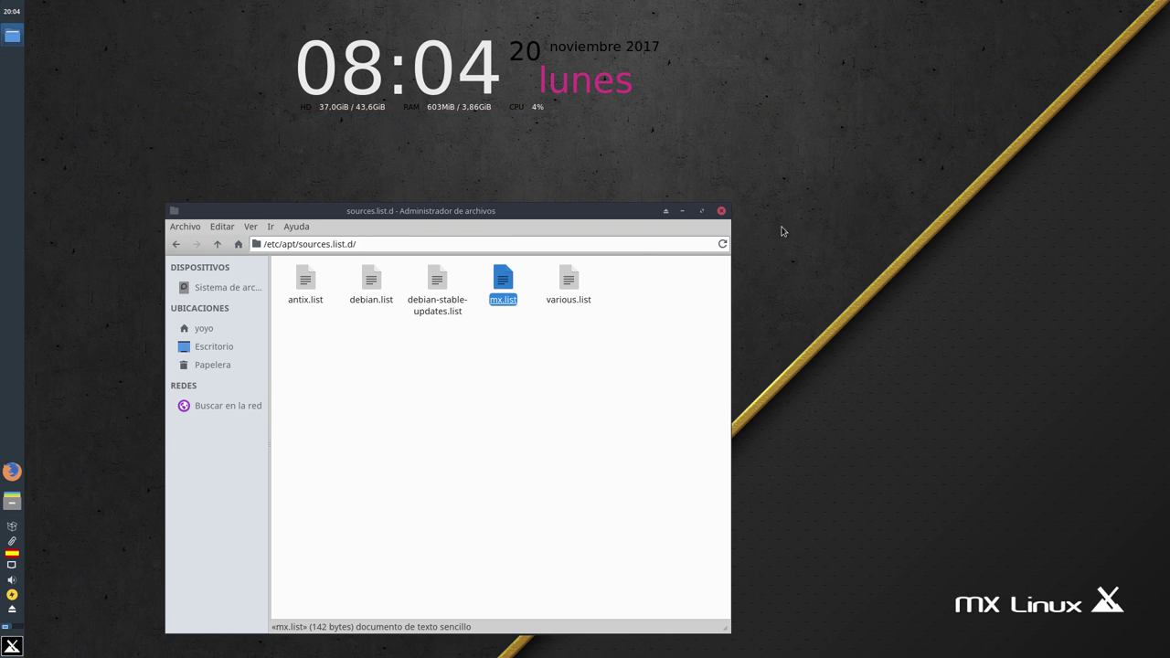
- Open various.list in FeatherPad, examine the commented Opera and VirtualBox repository lines, and close it
right_click(569, 280)
click(603, 291)
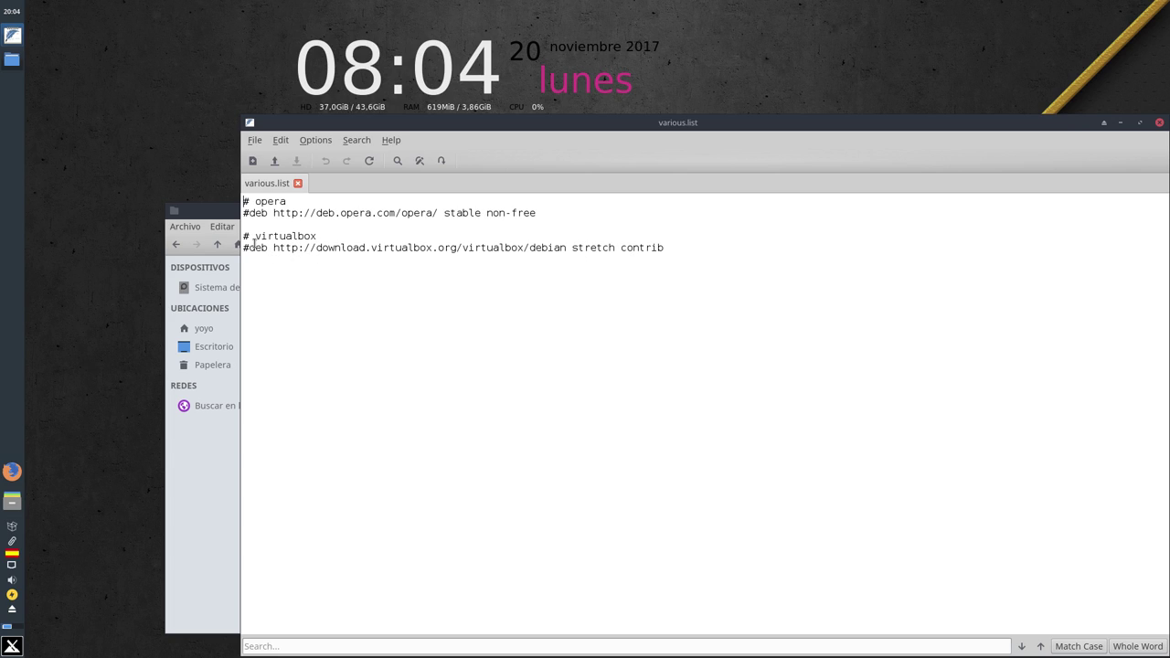
drag(251, 251, 243, 249)
drag(820, 128, 613, 128)
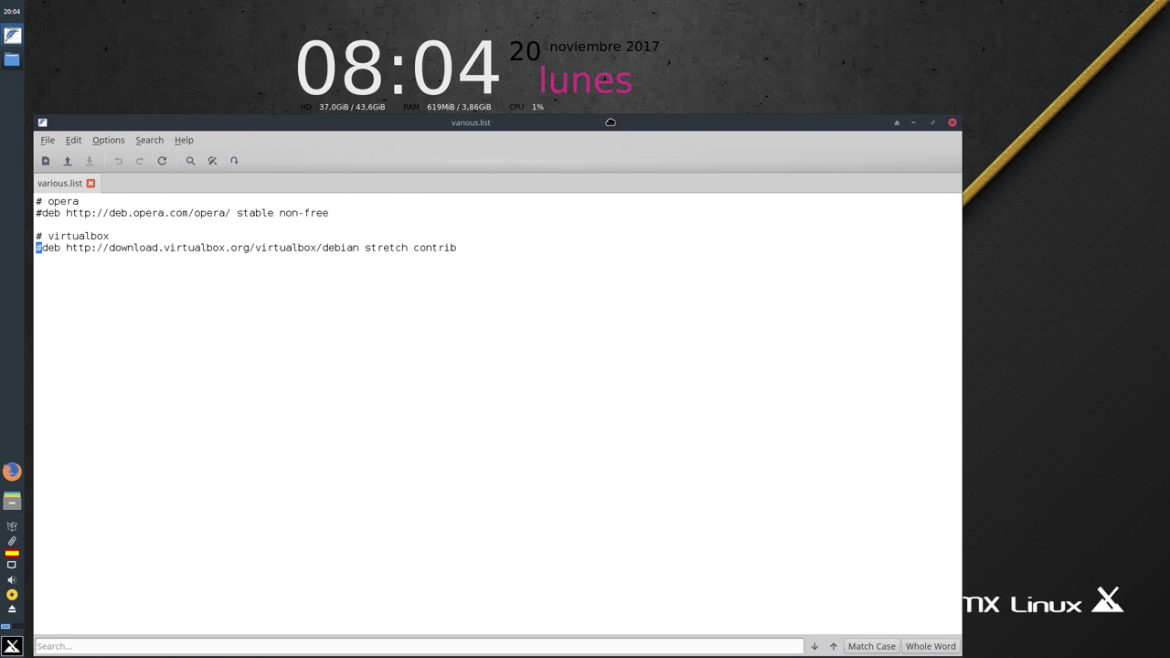
click(952, 122)
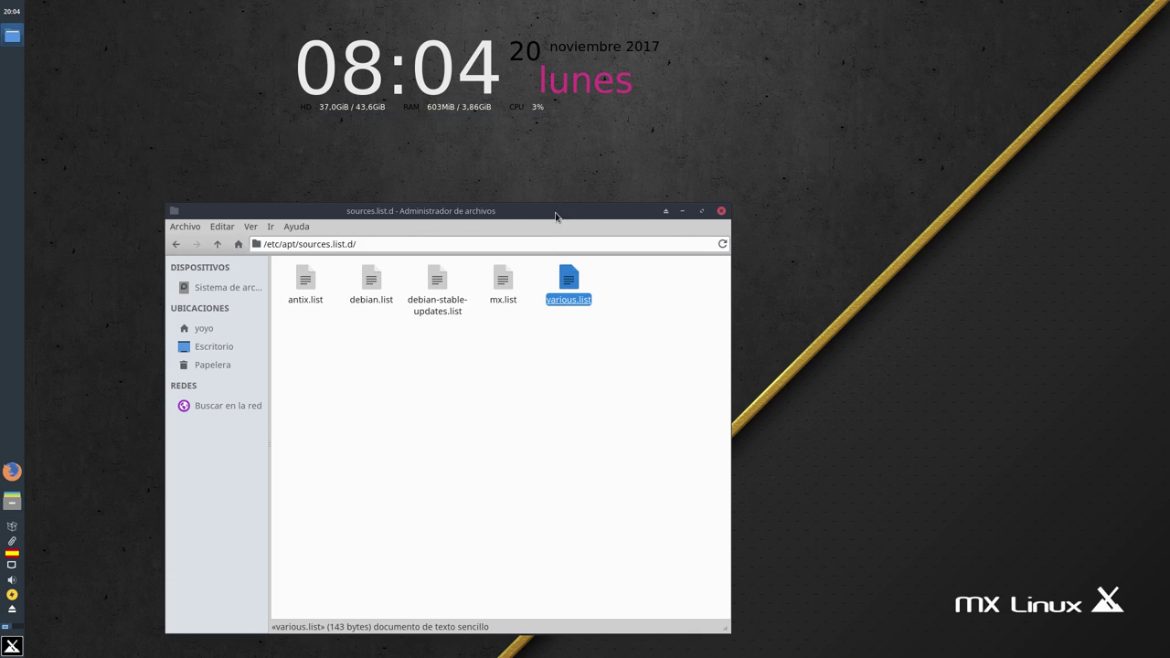
- Go back to /etc/apt, read apt.conf in FeatherPad, and close both the editor and the file manager
drag(558, 216, 560, 183)
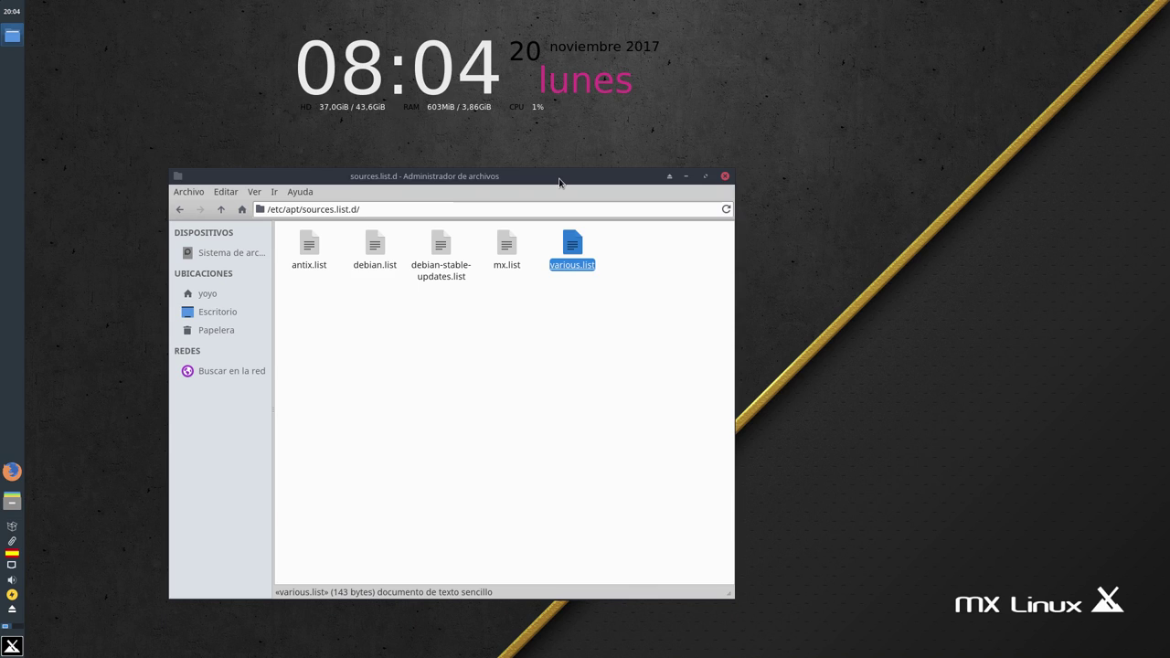
click(179, 209)
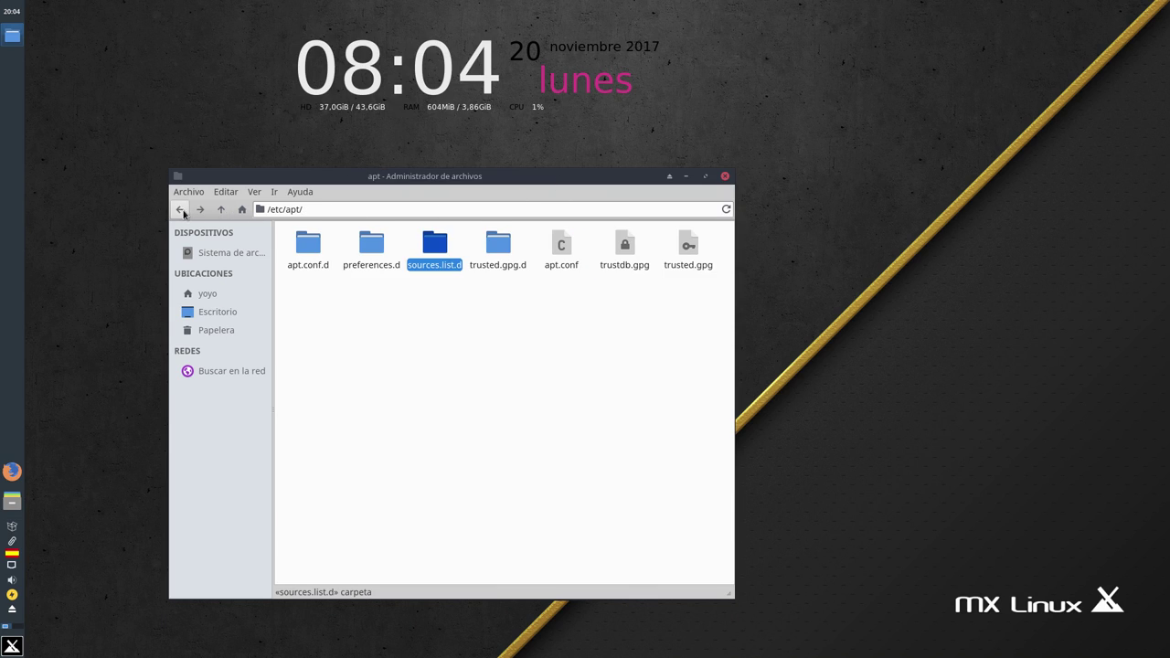
click(560, 261)
right_click(561, 261)
click(583, 267)
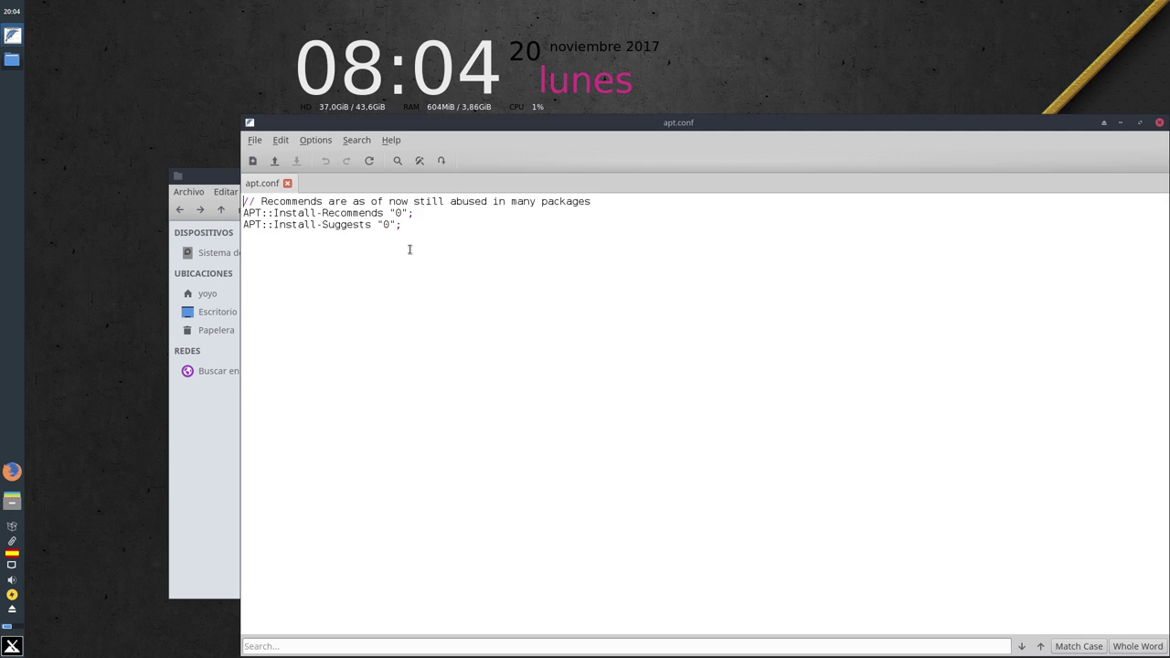
drag(531, 123, 447, 179)
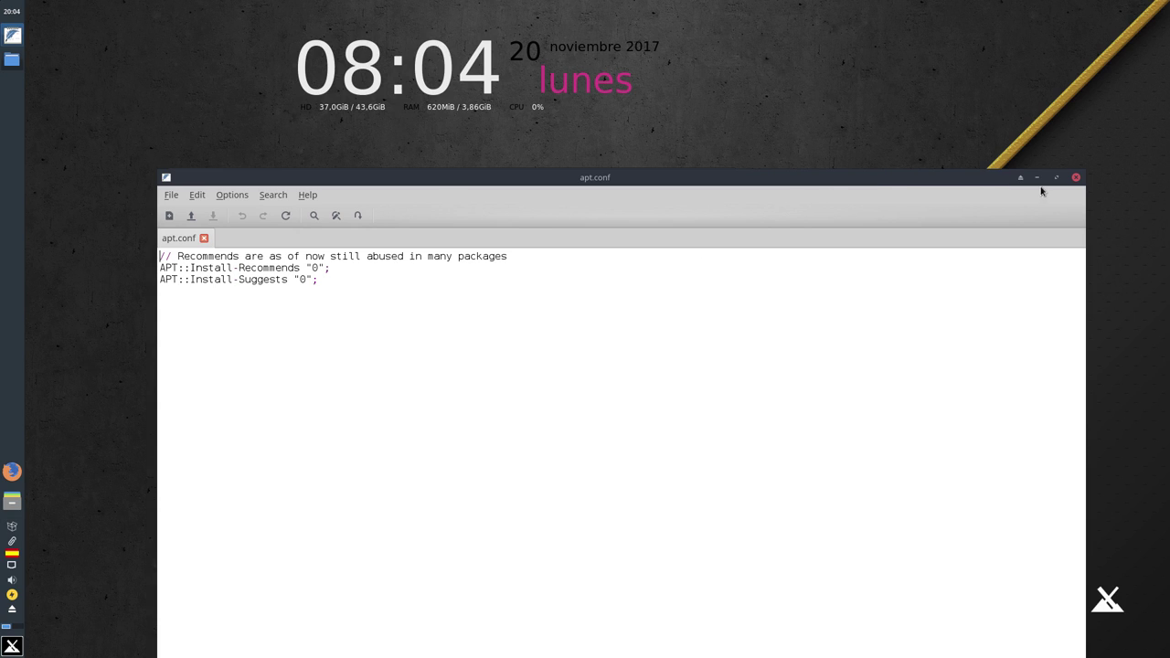
click(1076, 178)
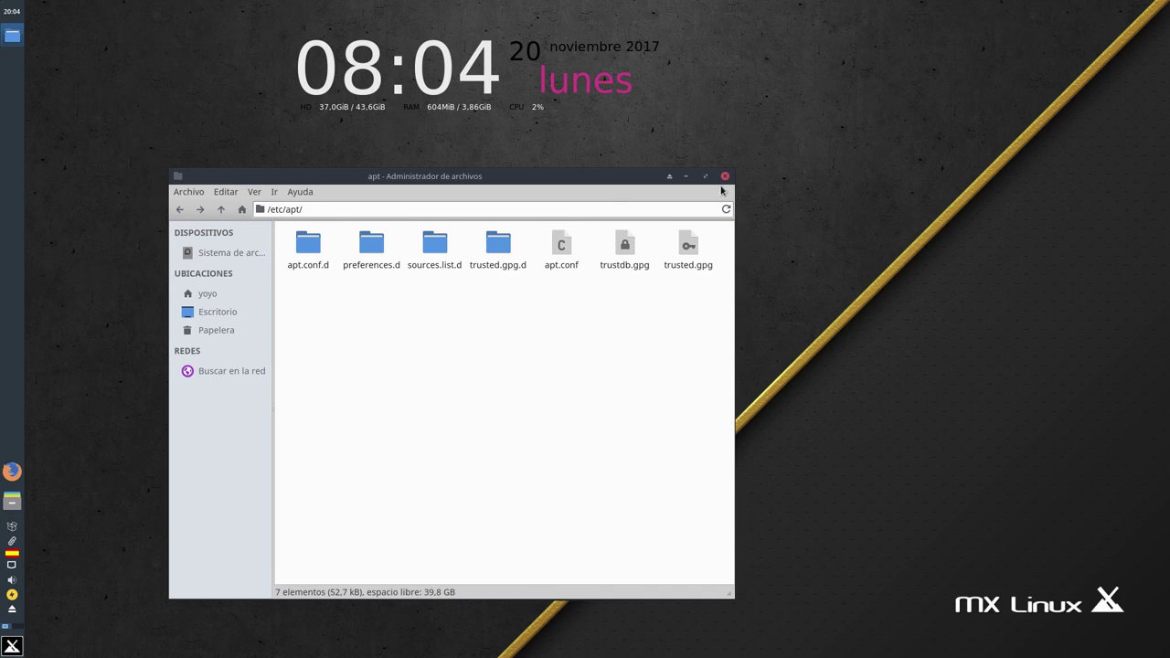
click(725, 175)
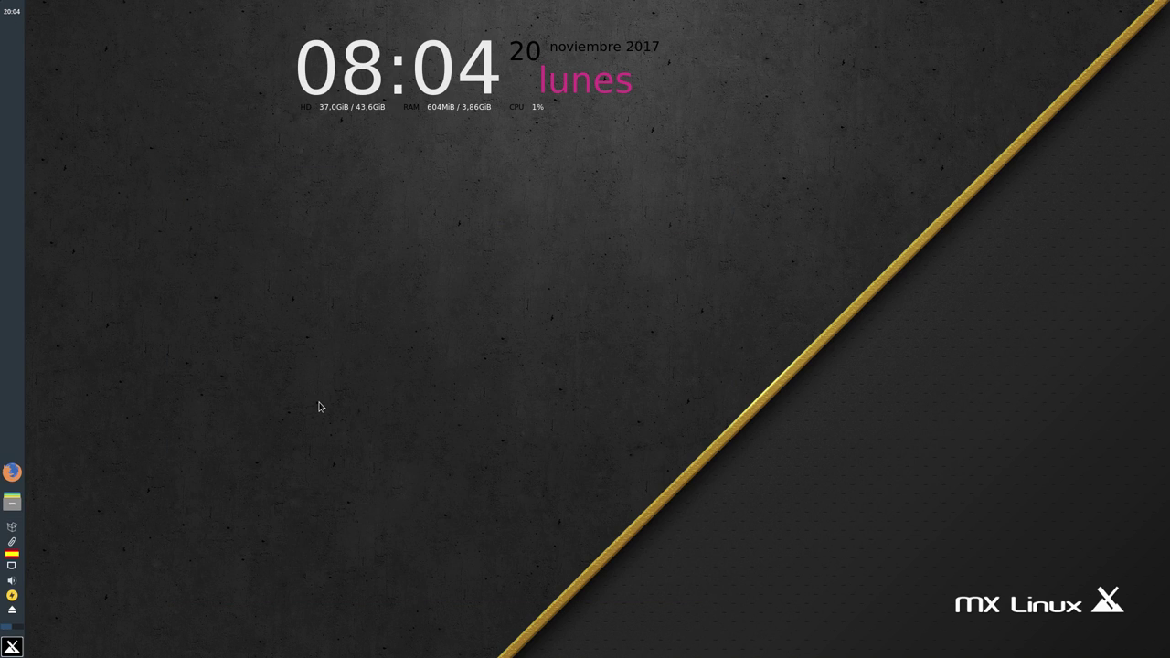
- View the aptitude entry in the alternatives configurator from the Configuración settings manager, and close all the opened windows
click(12, 647)
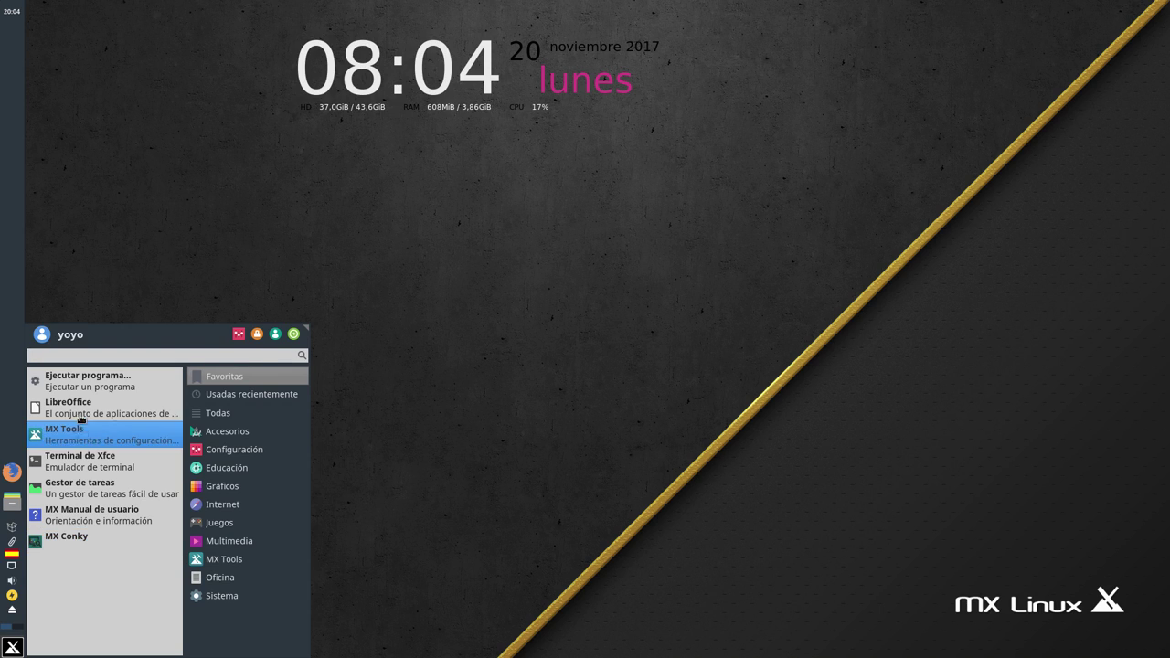
click(238, 334)
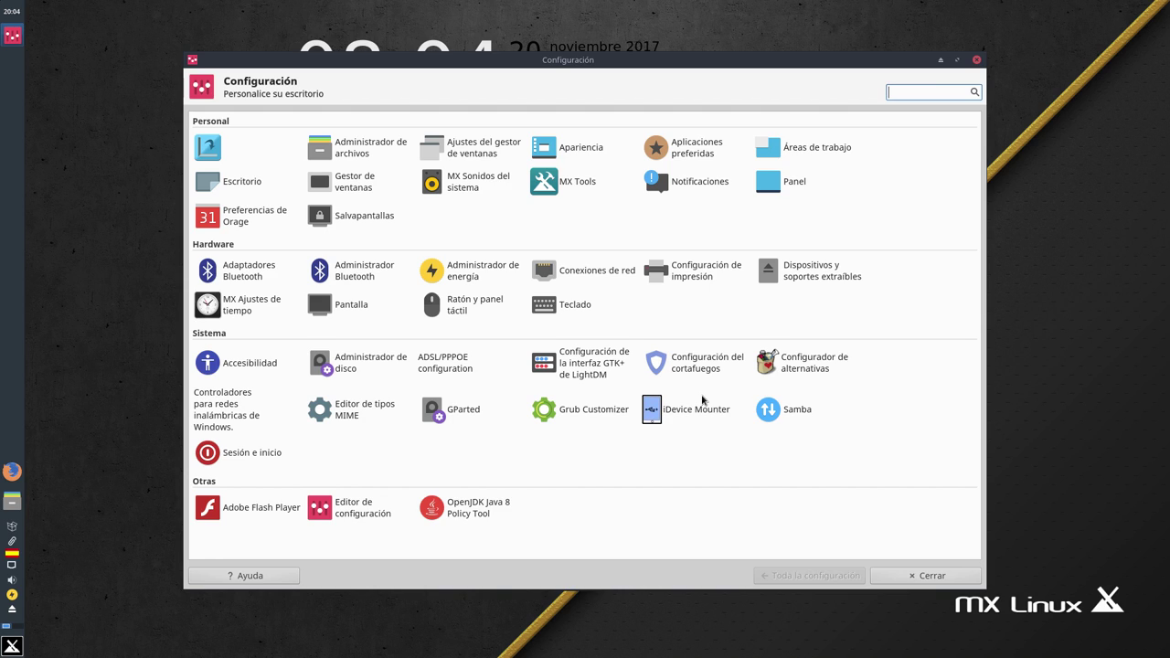
click(809, 364)
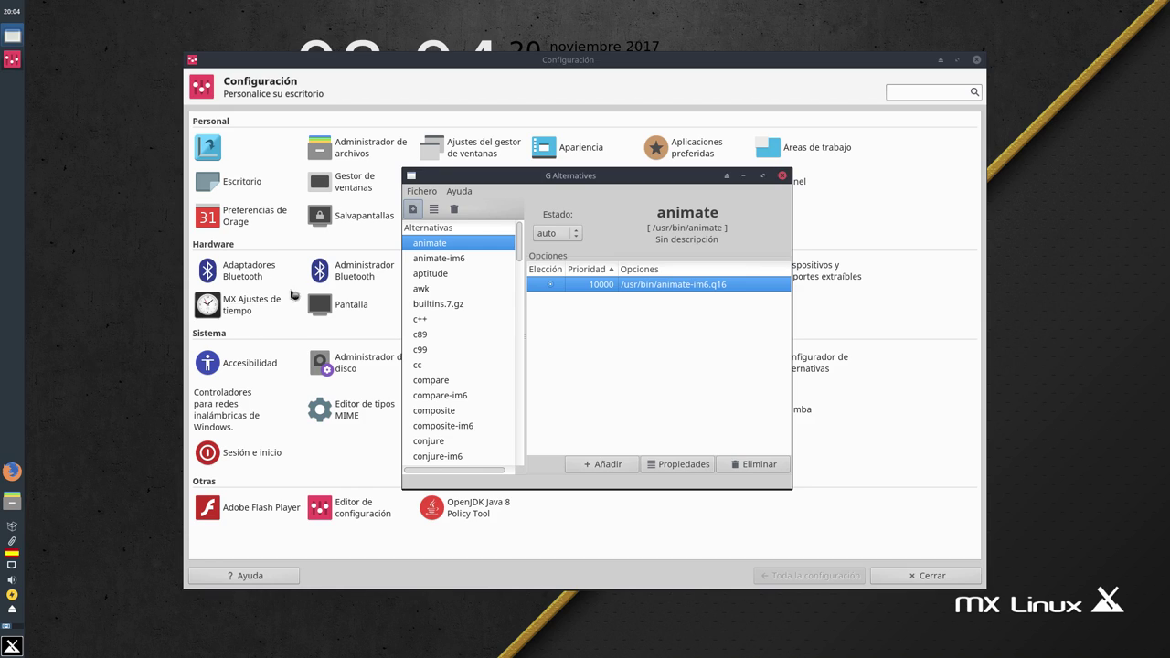
click(427, 278)
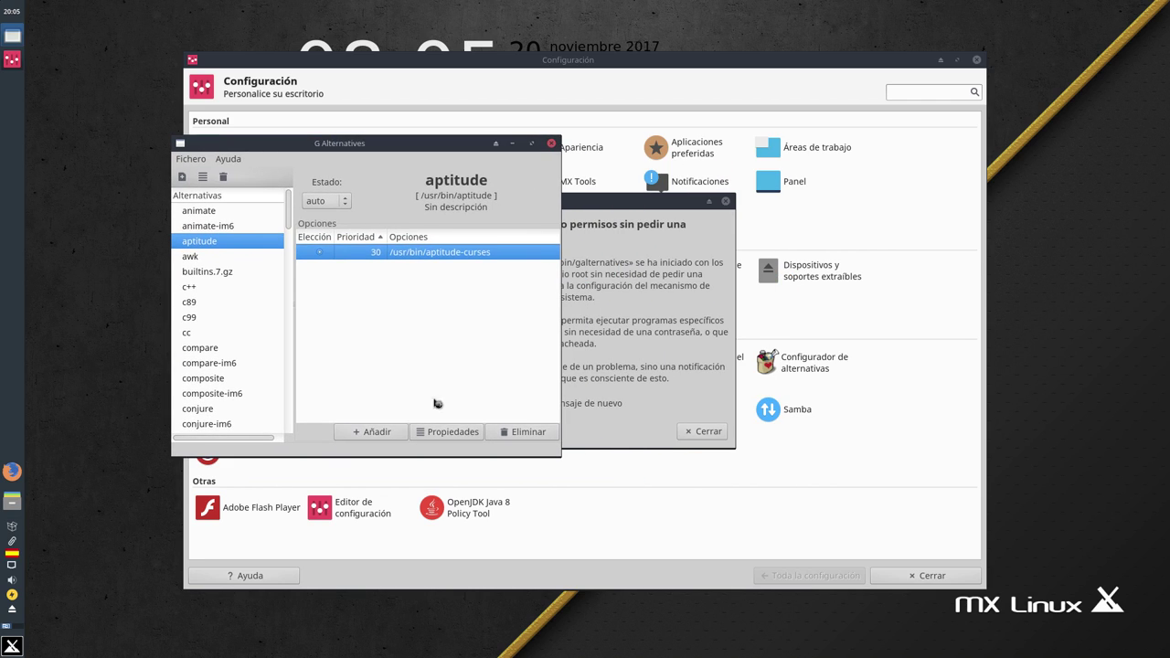
drag(393, 143, 488, 203)
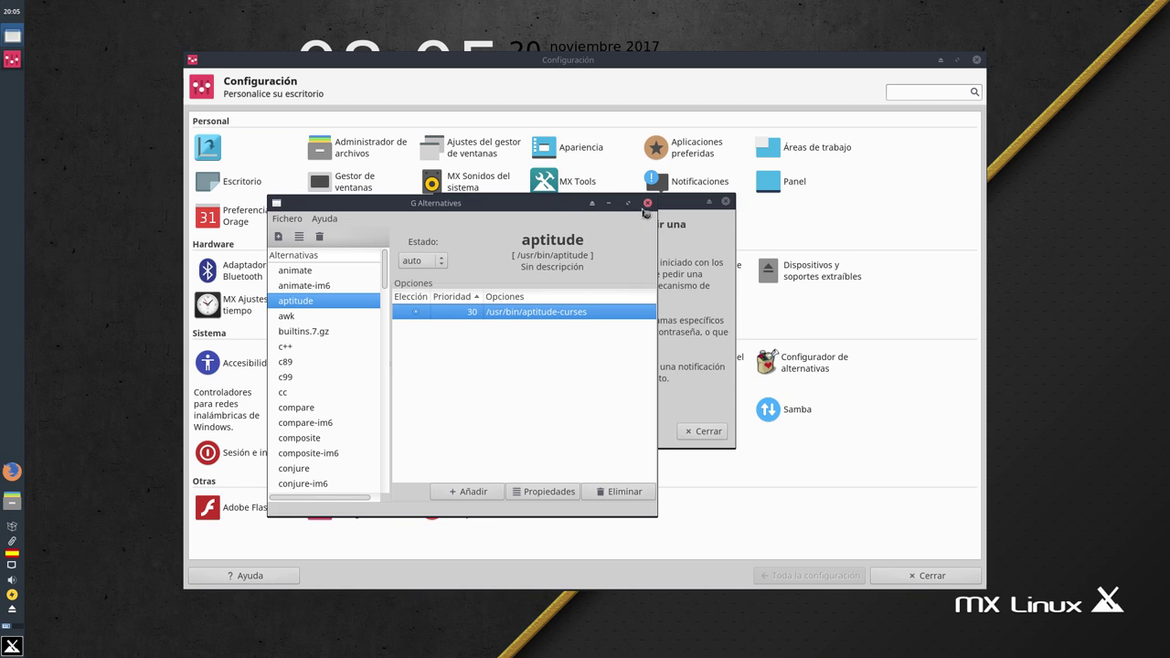
click(648, 204)
click(706, 432)
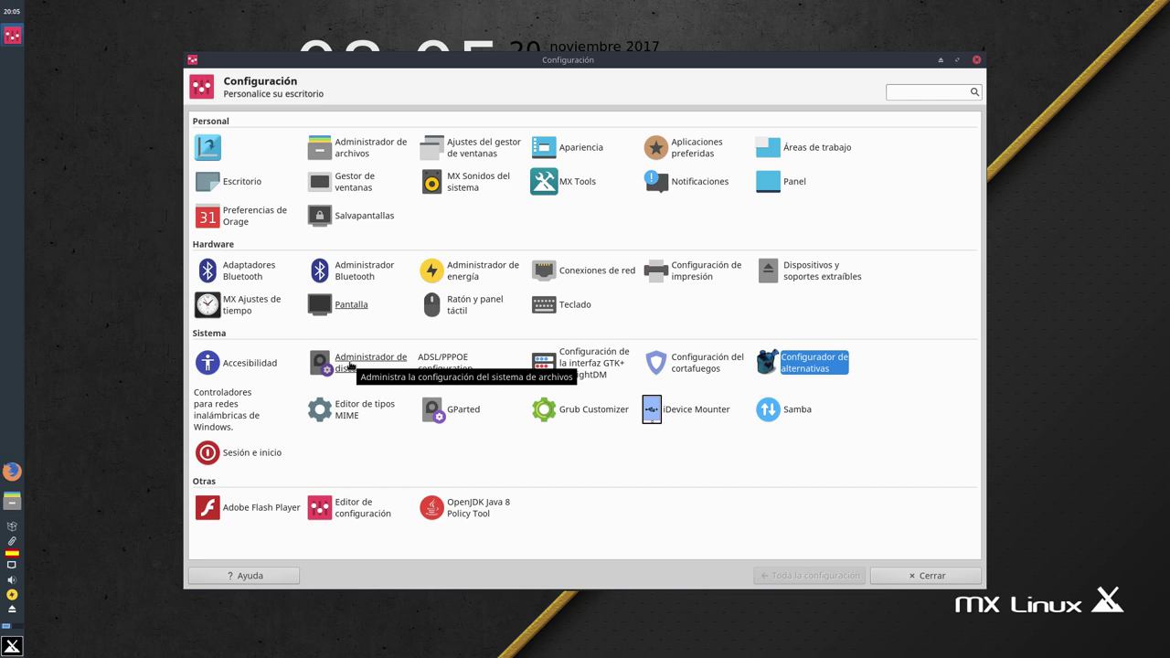
click(976, 60)
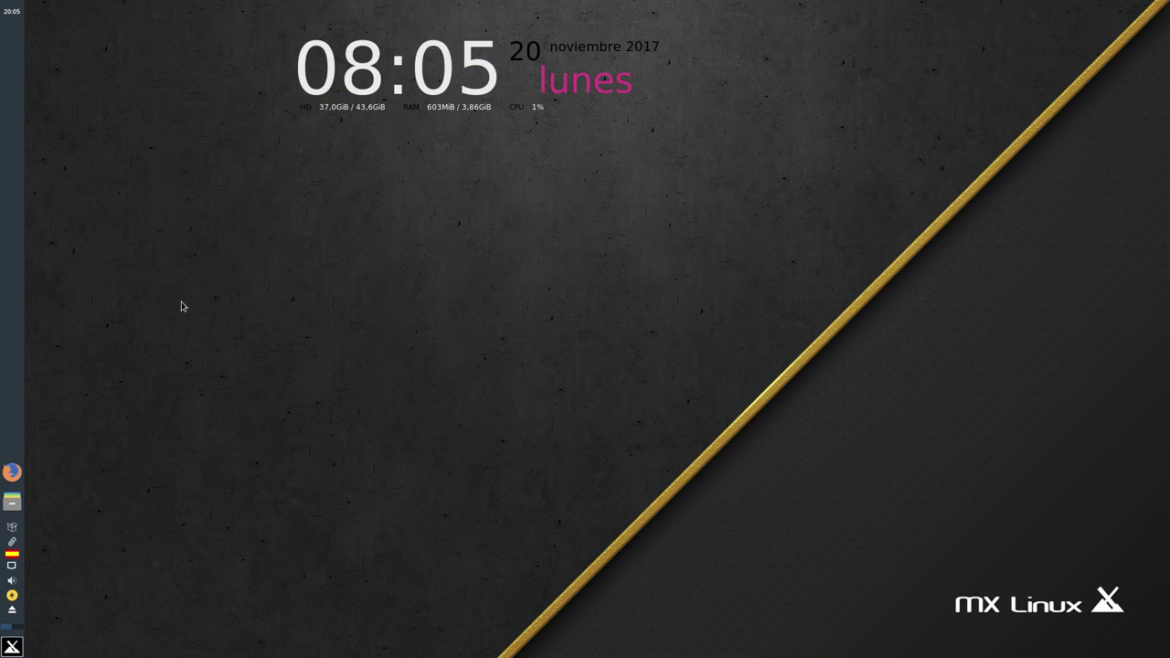